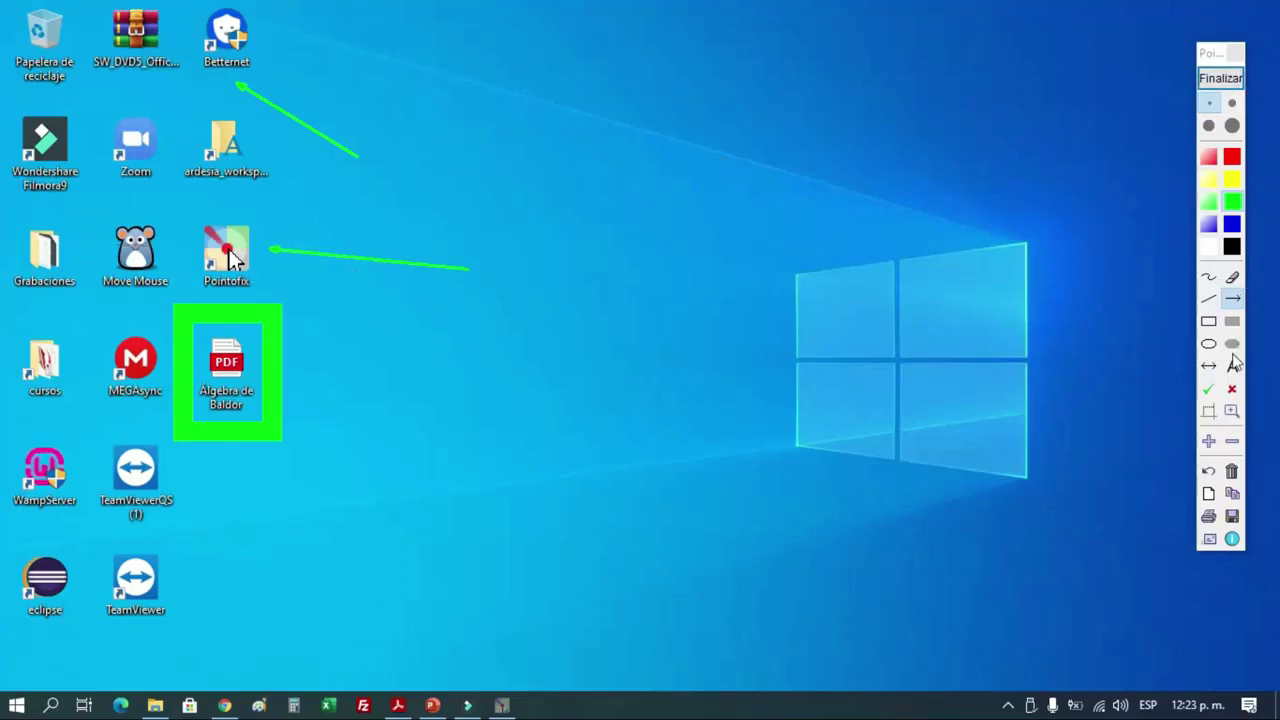
Step: Stamp small red crosses over the Move Mouse icon and the largest crosses over the Zoom and SW_DVD5 icons, and end annotation mode
click(1232, 389)
click(147, 252)
click(165, 281)
click(1232, 125)
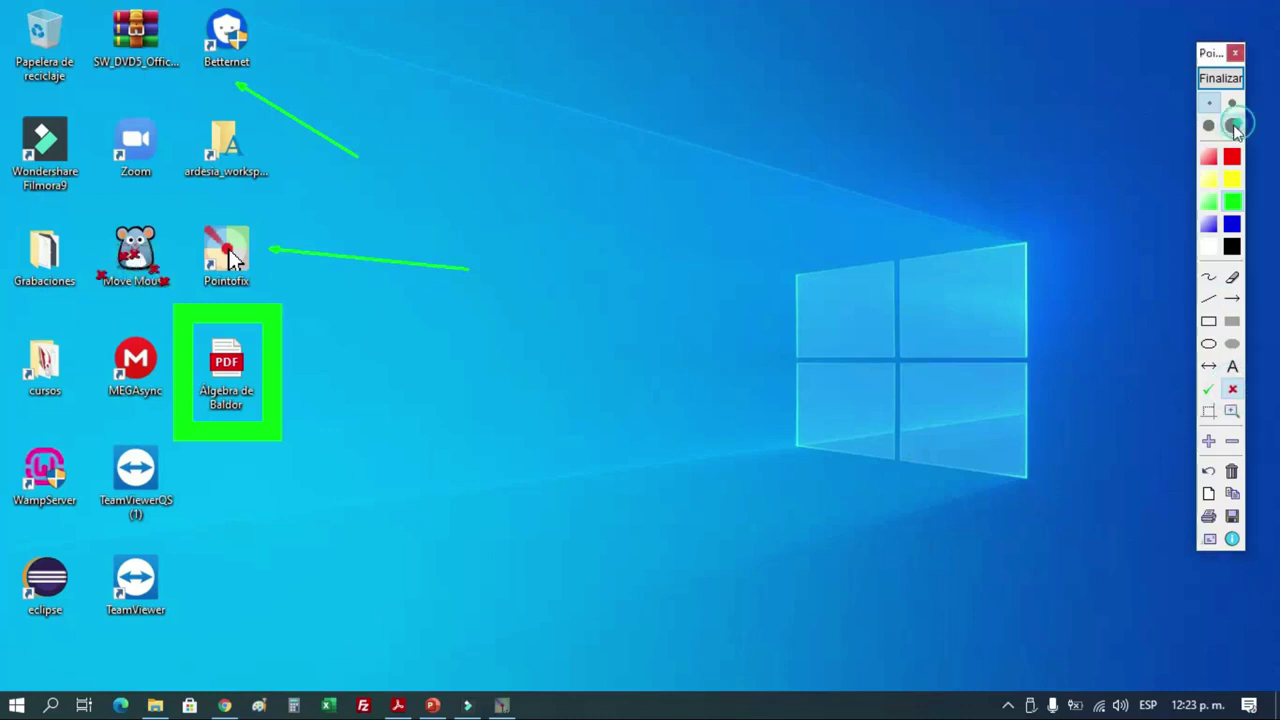
click(130, 148)
click(148, 40)
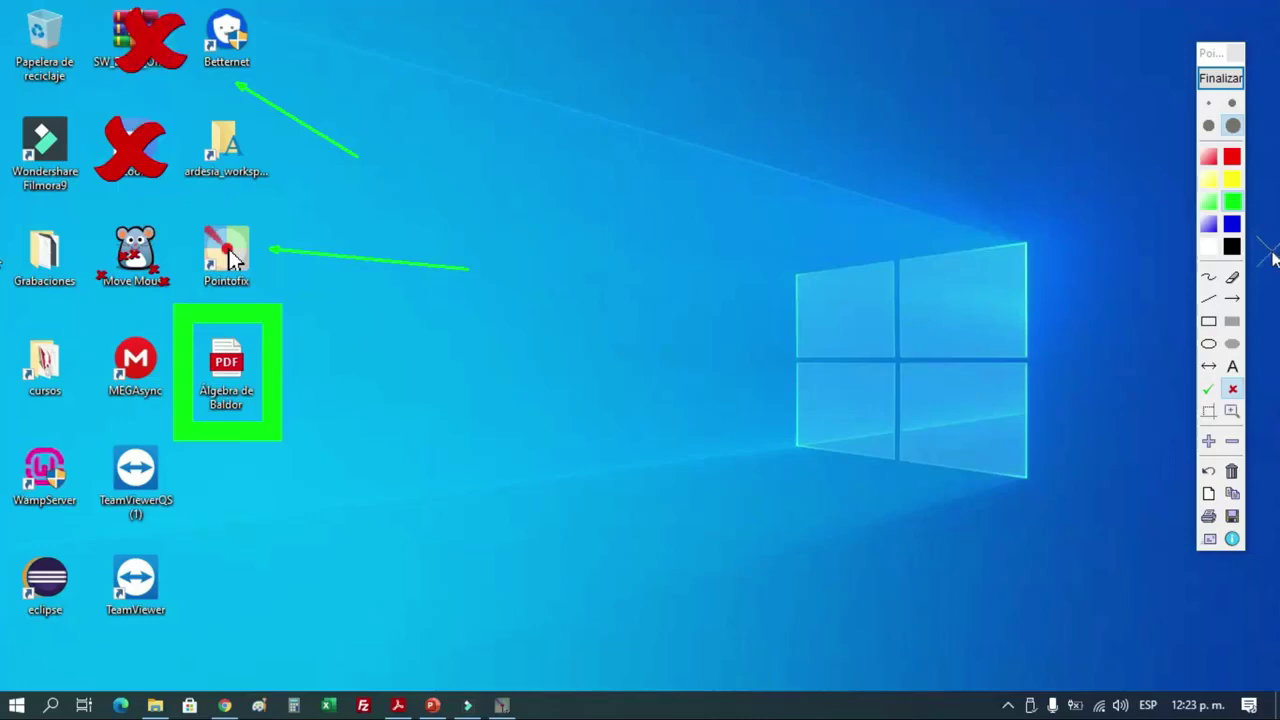
click(1206, 82)
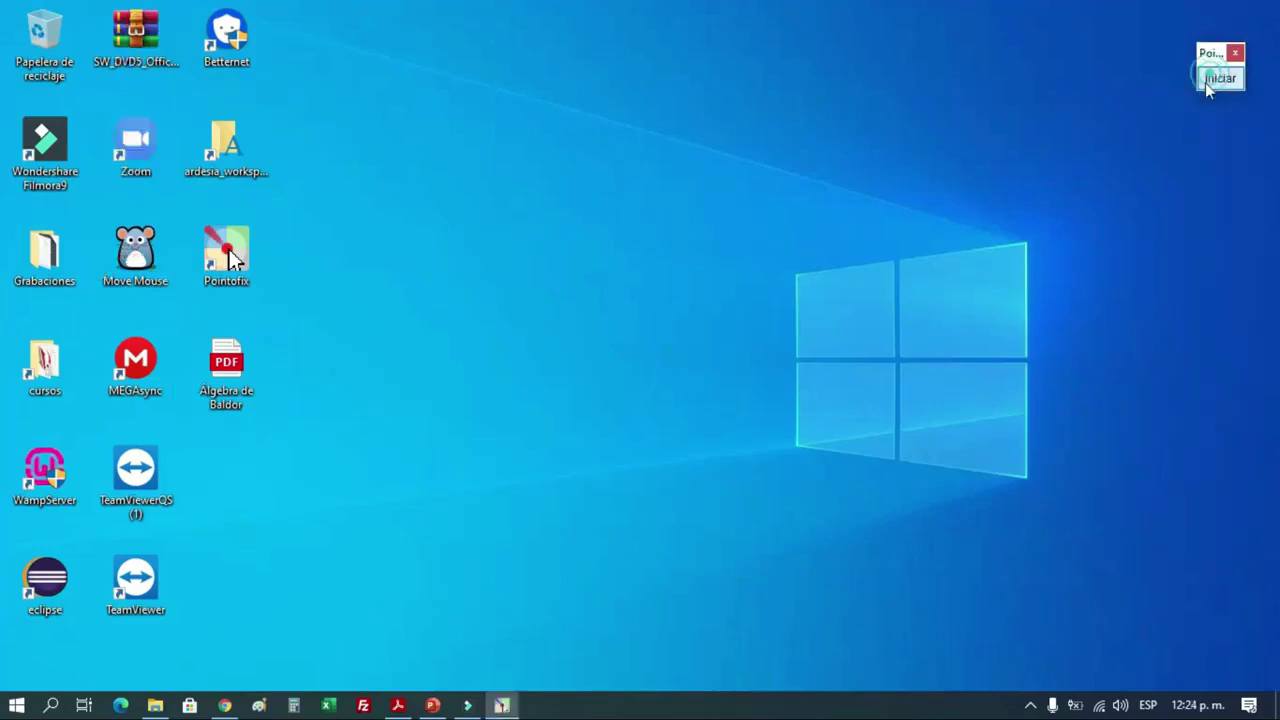
Step: Switch to the Álgebra de Baldor PDF in Acrobat Reader, mark the solved age example with thin green arrows, and end annotation mode
click(401, 706)
scroll(440, 302, down, 5)
scroll(440, 302, up, 8)
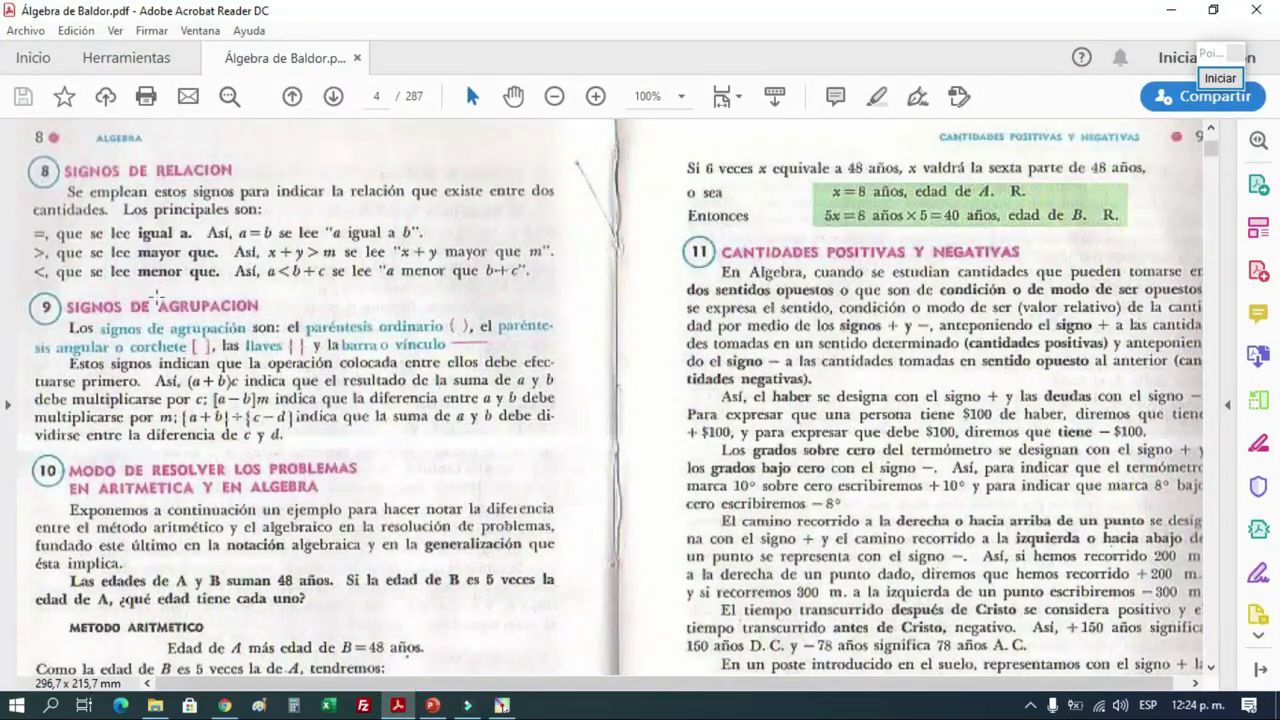
click(1220, 78)
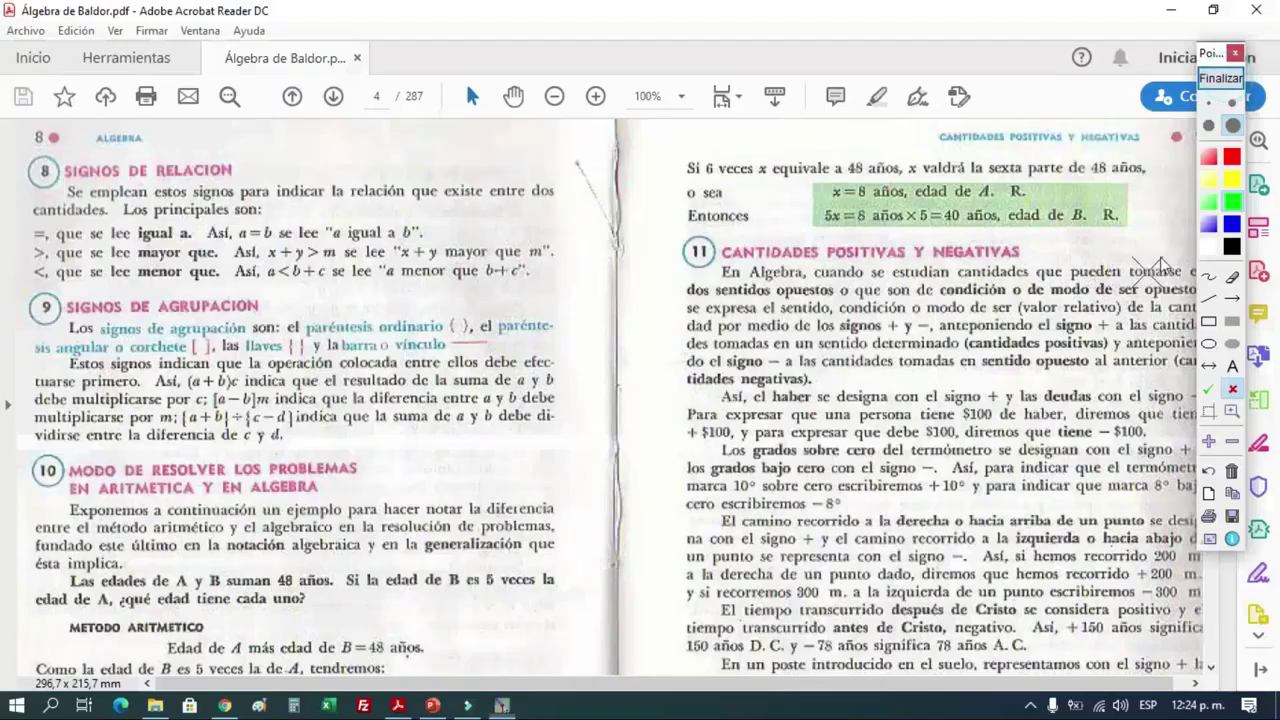
click(1232, 298)
click(1209, 103)
drag(866, 290, 890, 215)
drag(757, 192, 920, 175)
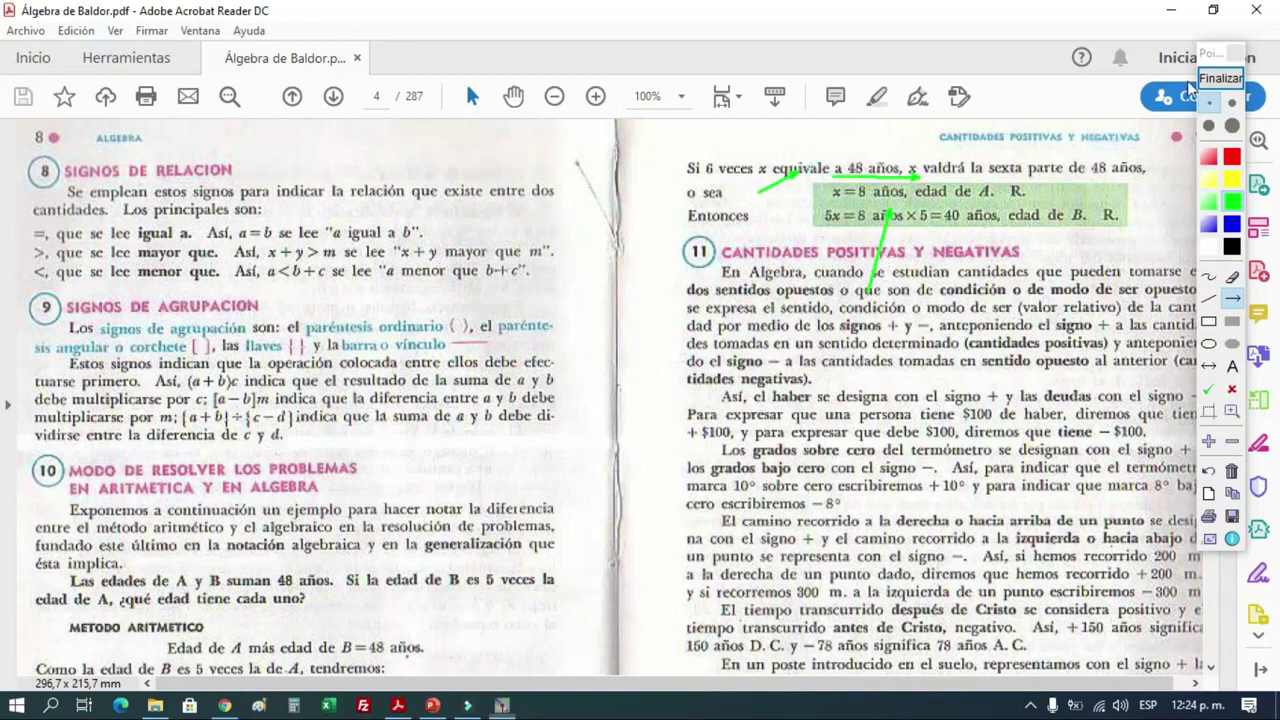
click(1220, 78)
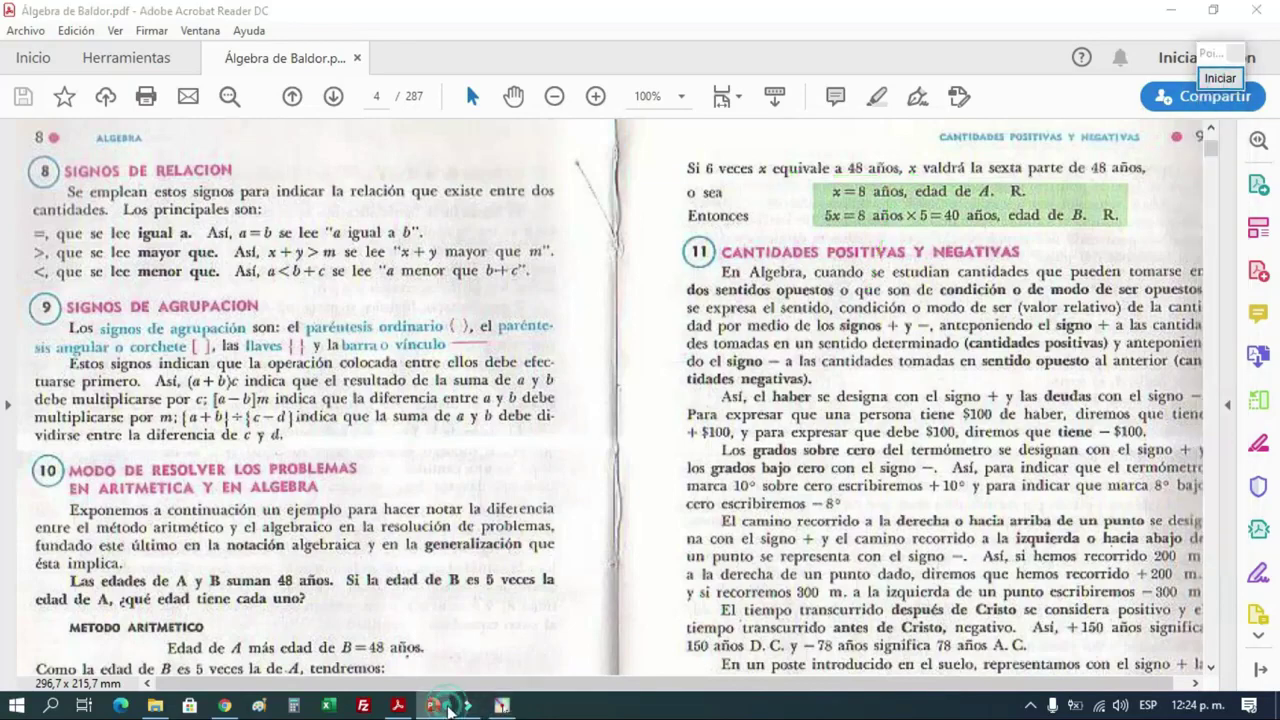
Step: Switch to the Ecuaciones lineales presentation in PowerPoint and draw a green arrow from 9x to the substituted (-10) below it
click(432, 705)
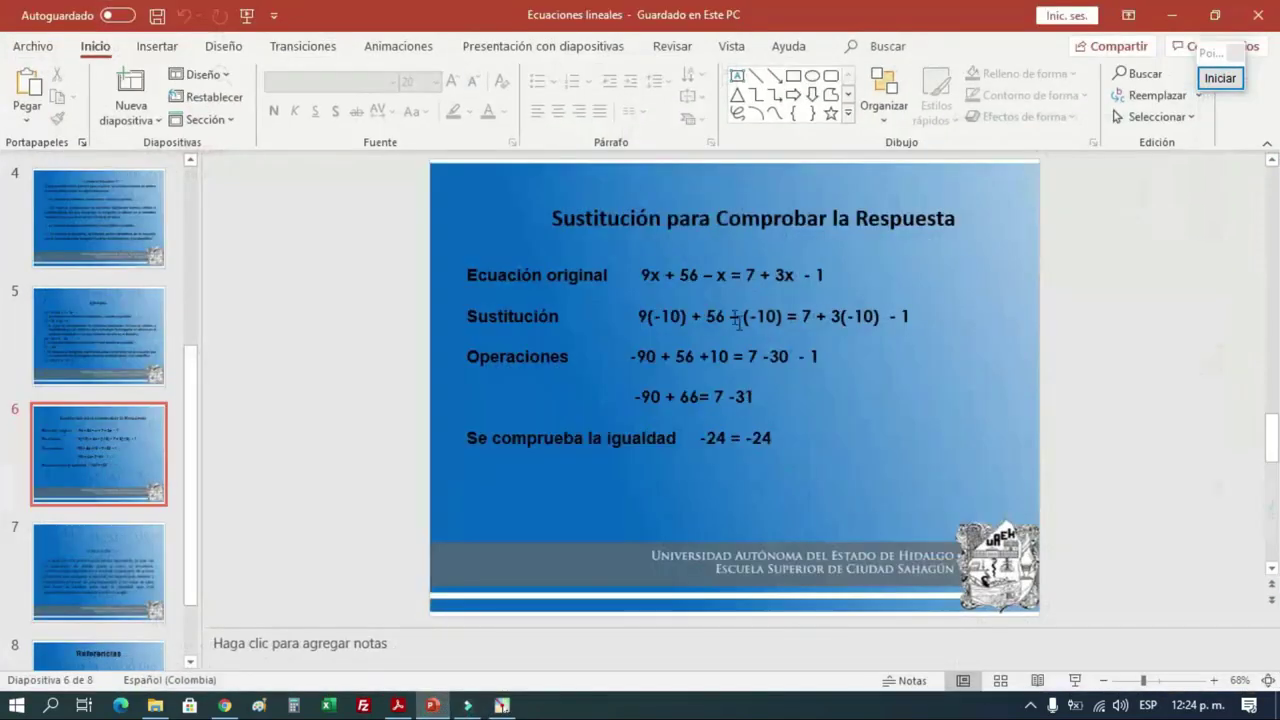
click(1220, 78)
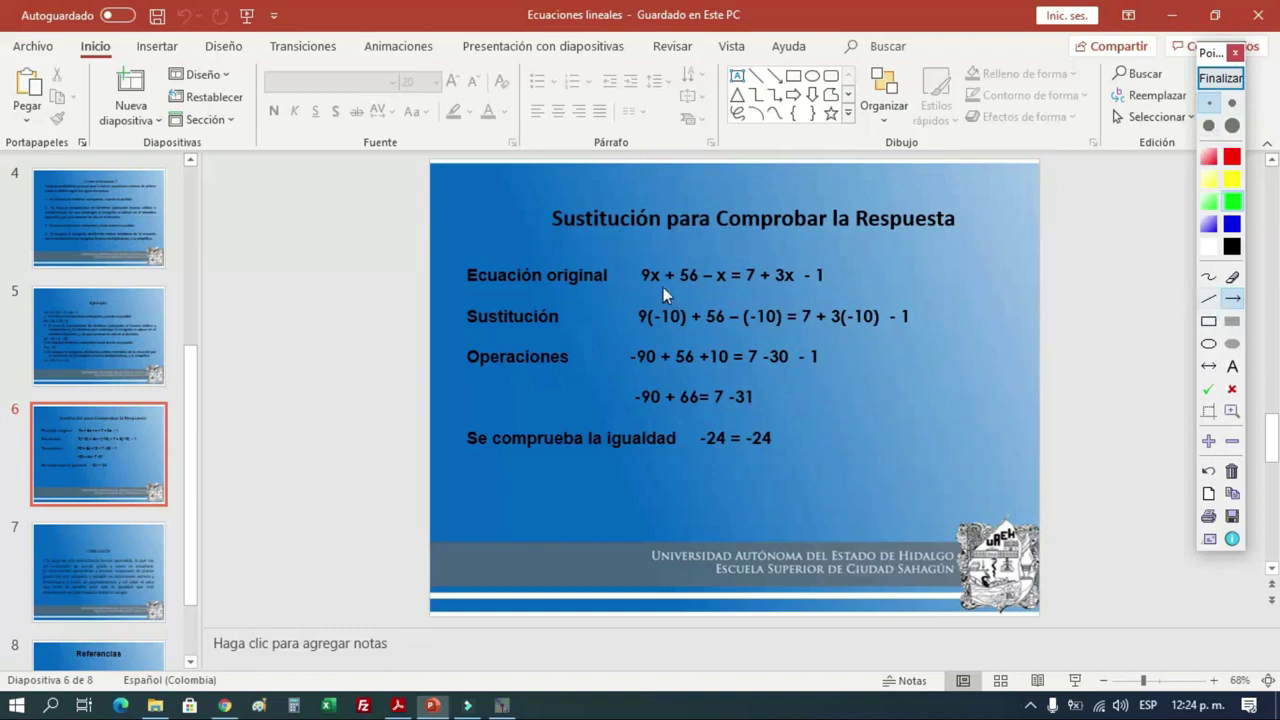
drag(656, 285, 671, 308)
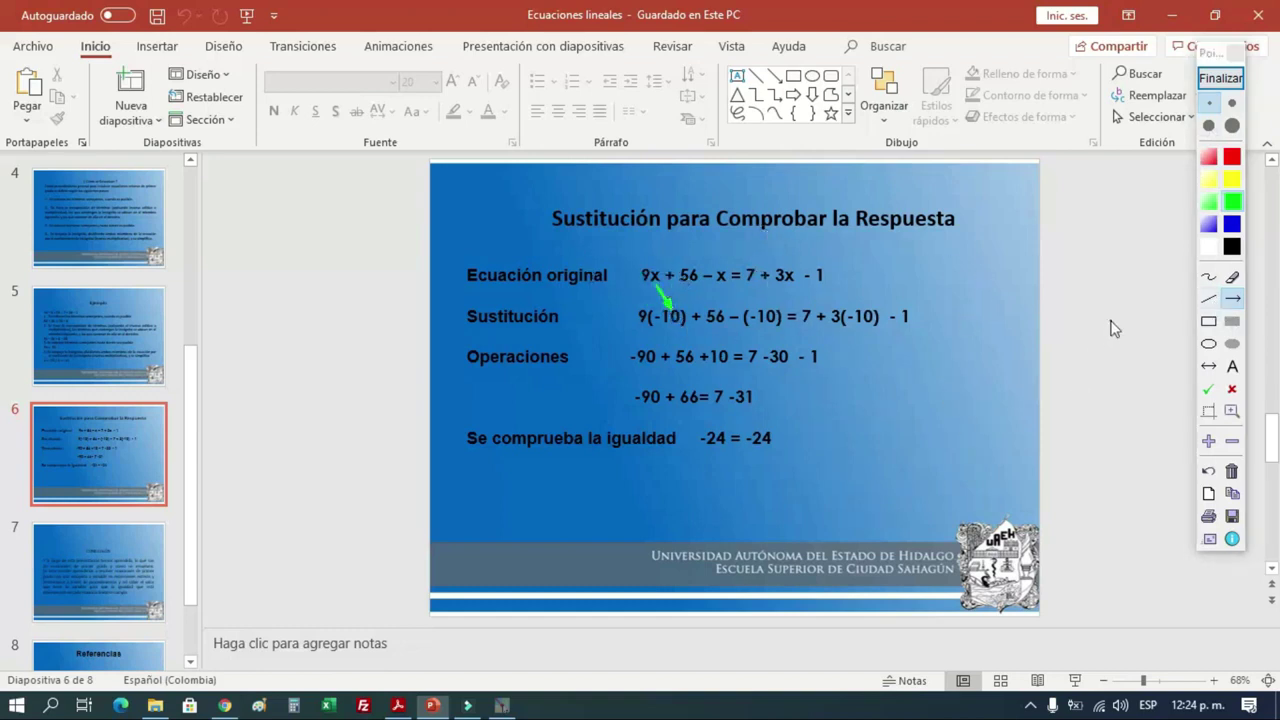
Step: Write the annotation text "hola" above the slide title and end annotation mode
click(1232, 368)
click(665, 189)
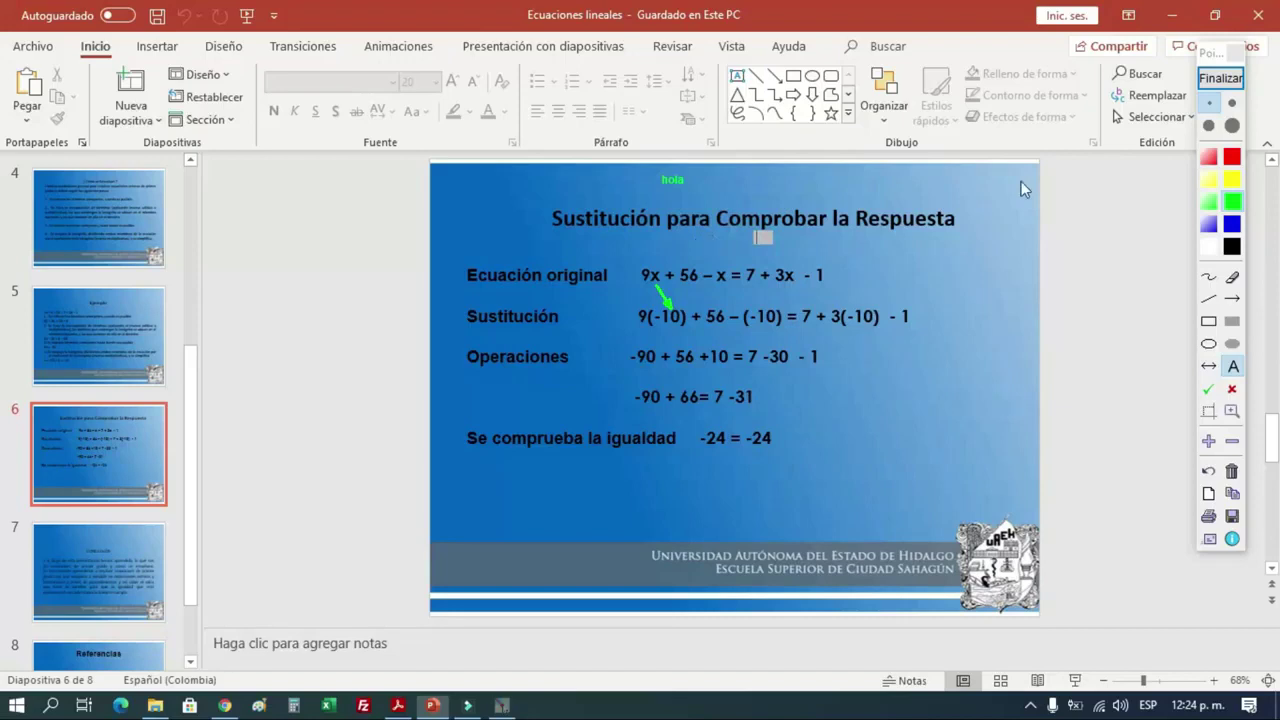
click(1220, 78)
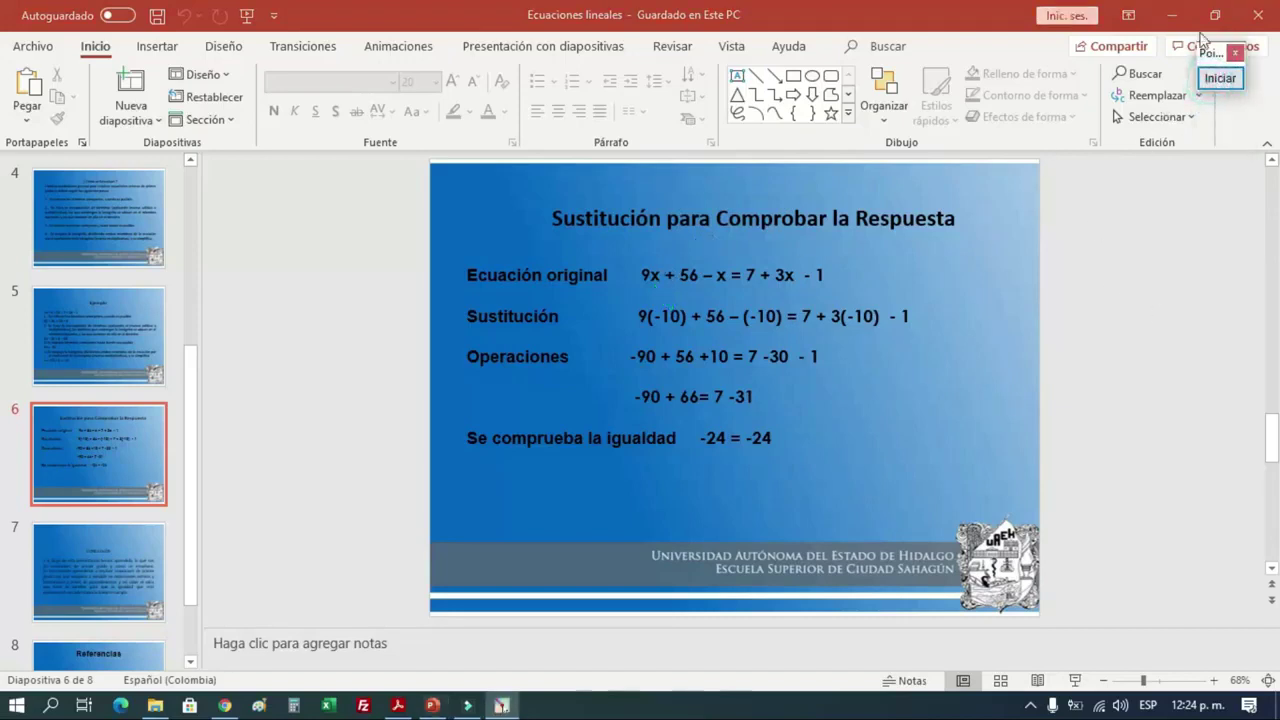
Step: Minimize PowerPoint and Acrobat Reader, and start a new Pointofix annotation on a white layer (Capa blanca)
click(1172, 15)
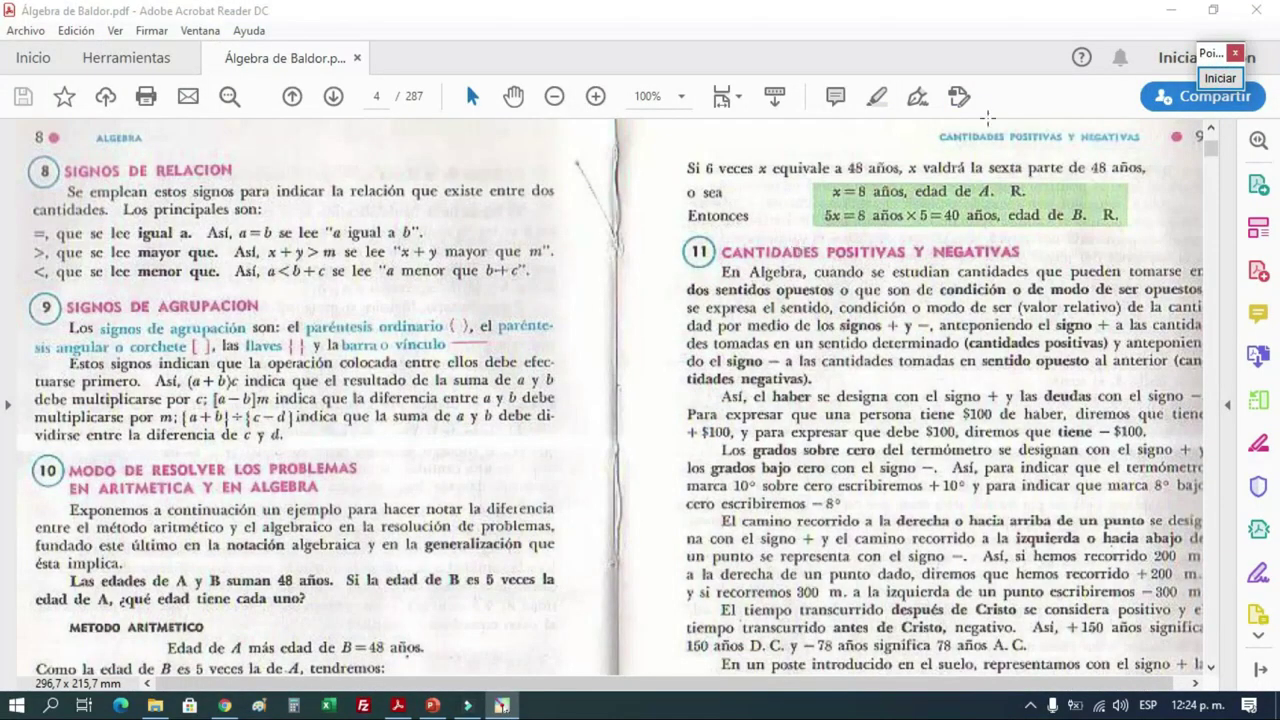
click(1172, 12)
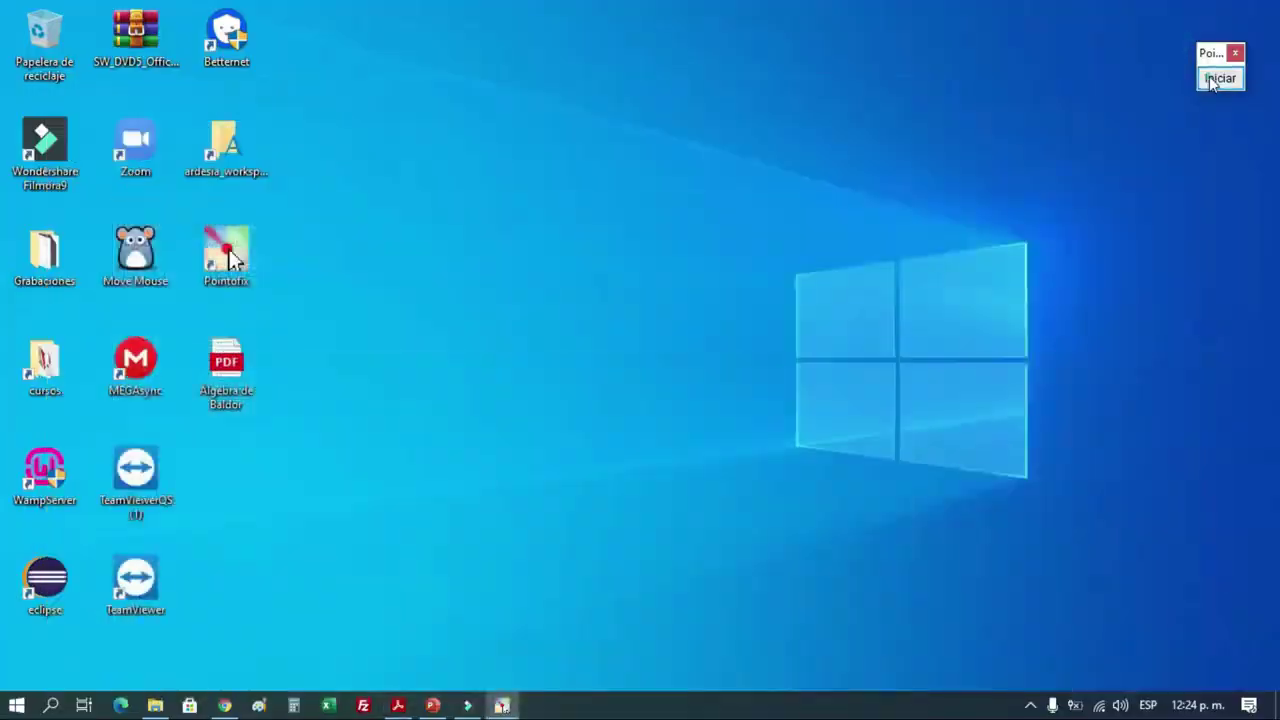
click(1220, 78)
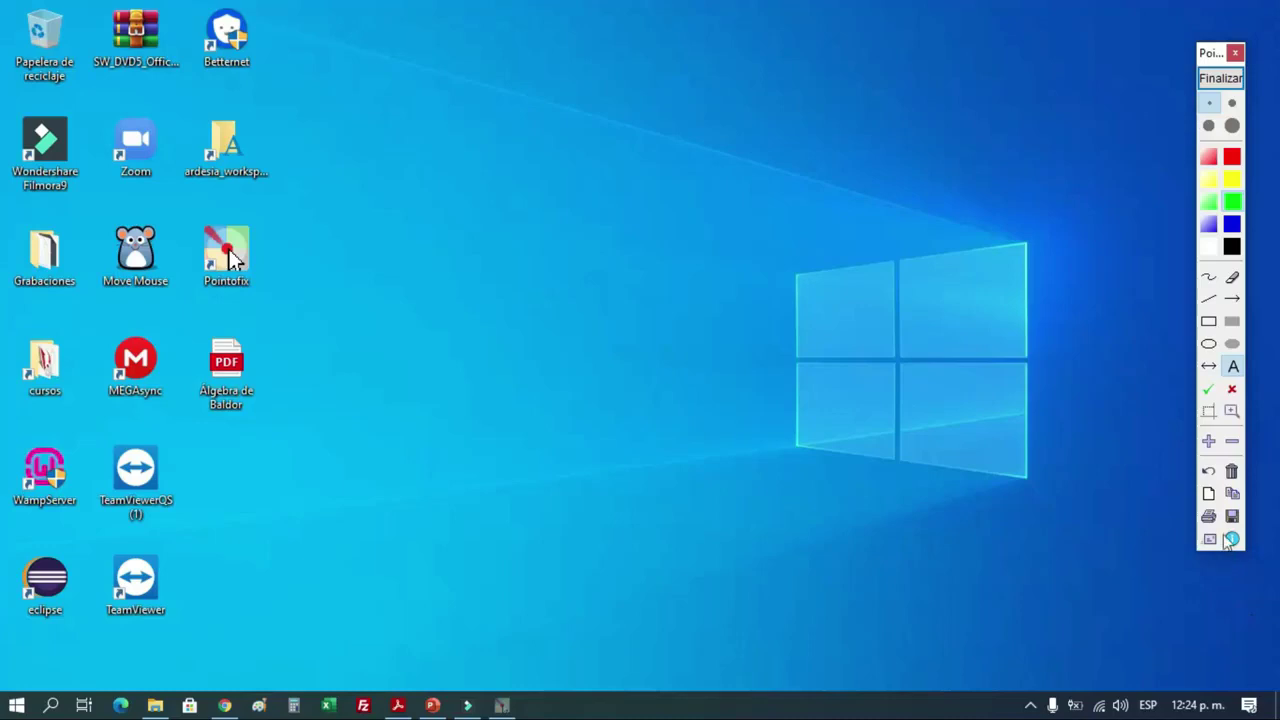
click(1209, 493)
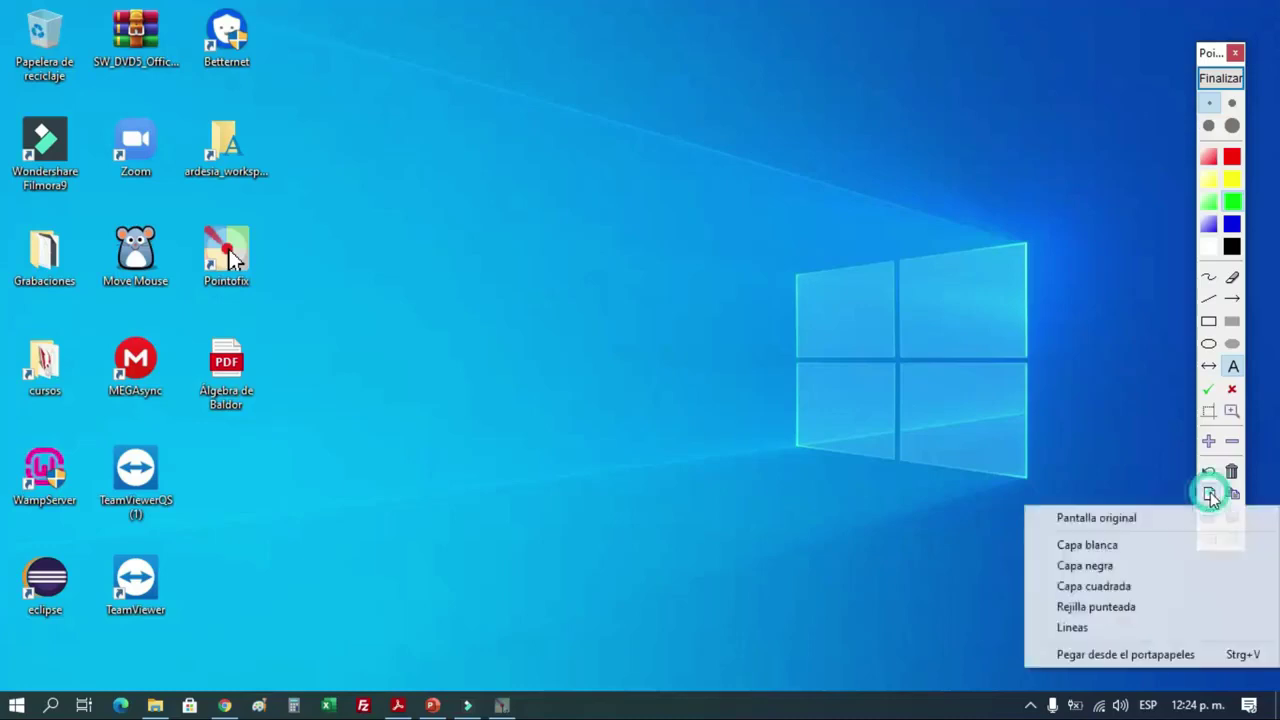
click(1129, 556)
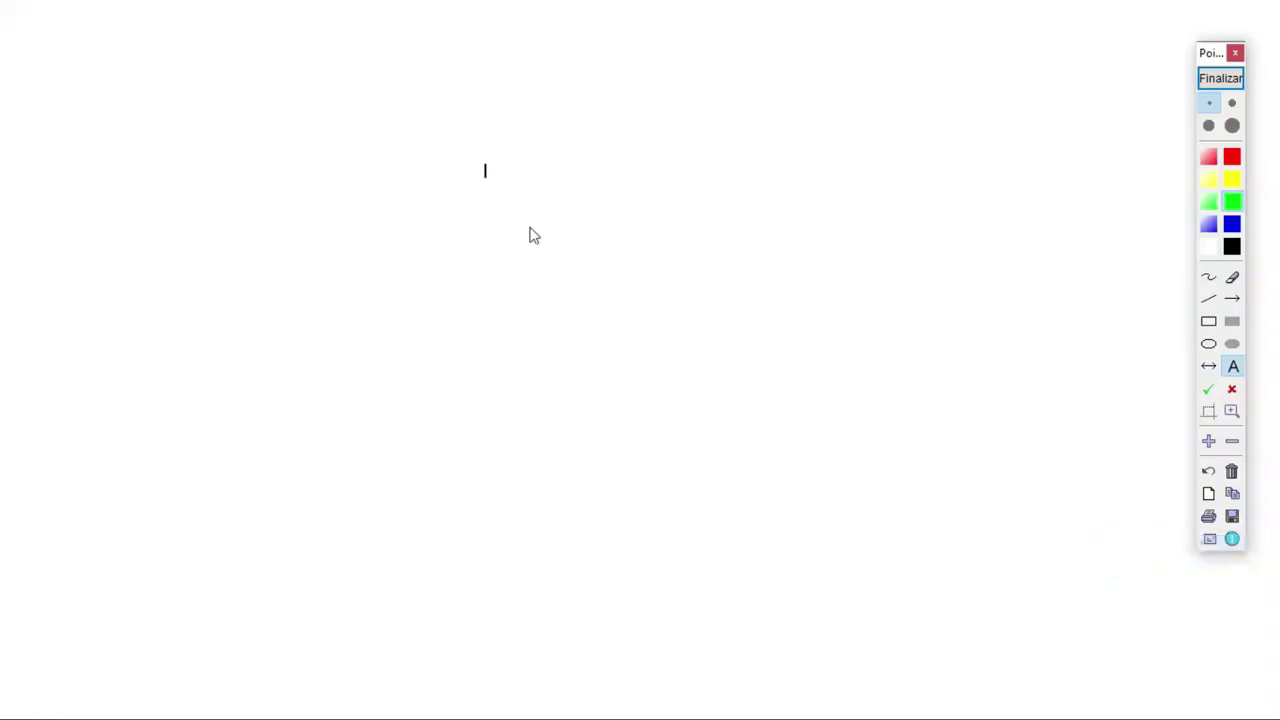
Step: Write "Hola bienvenidos" in green on the white board and draw a freehand mark and the square root of x² beneath it
click(170, 89)
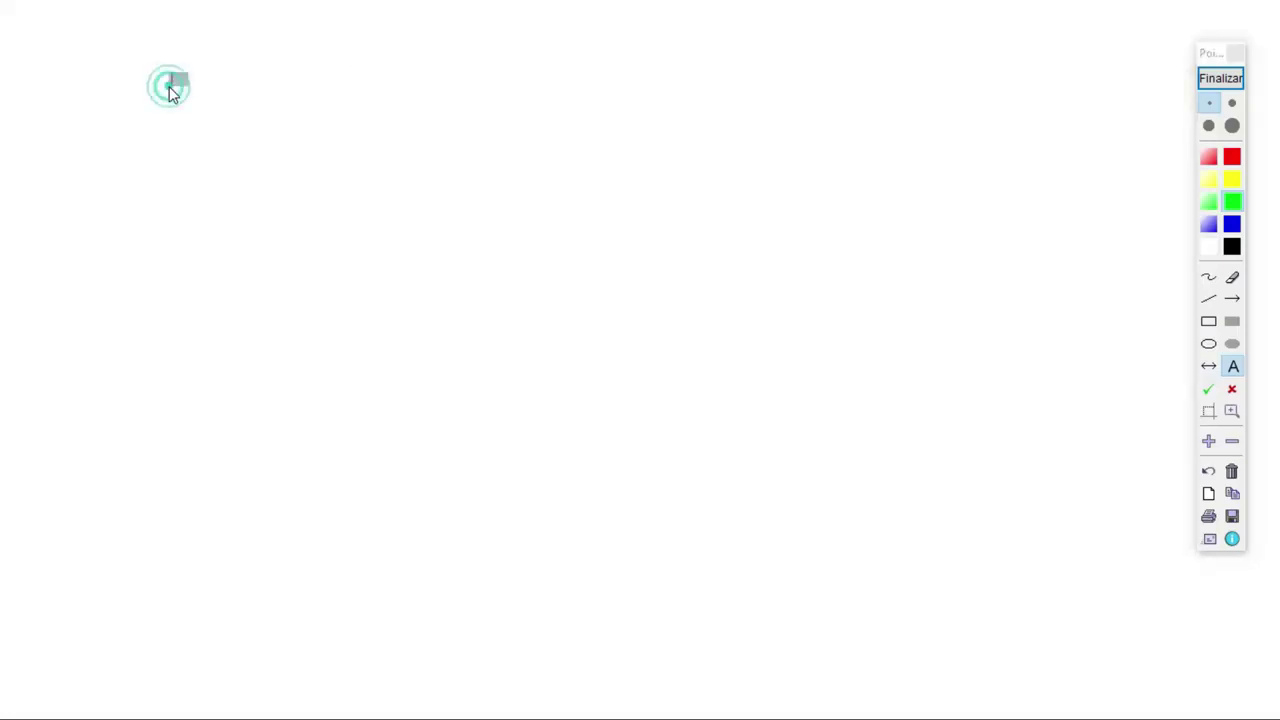
text(olando)
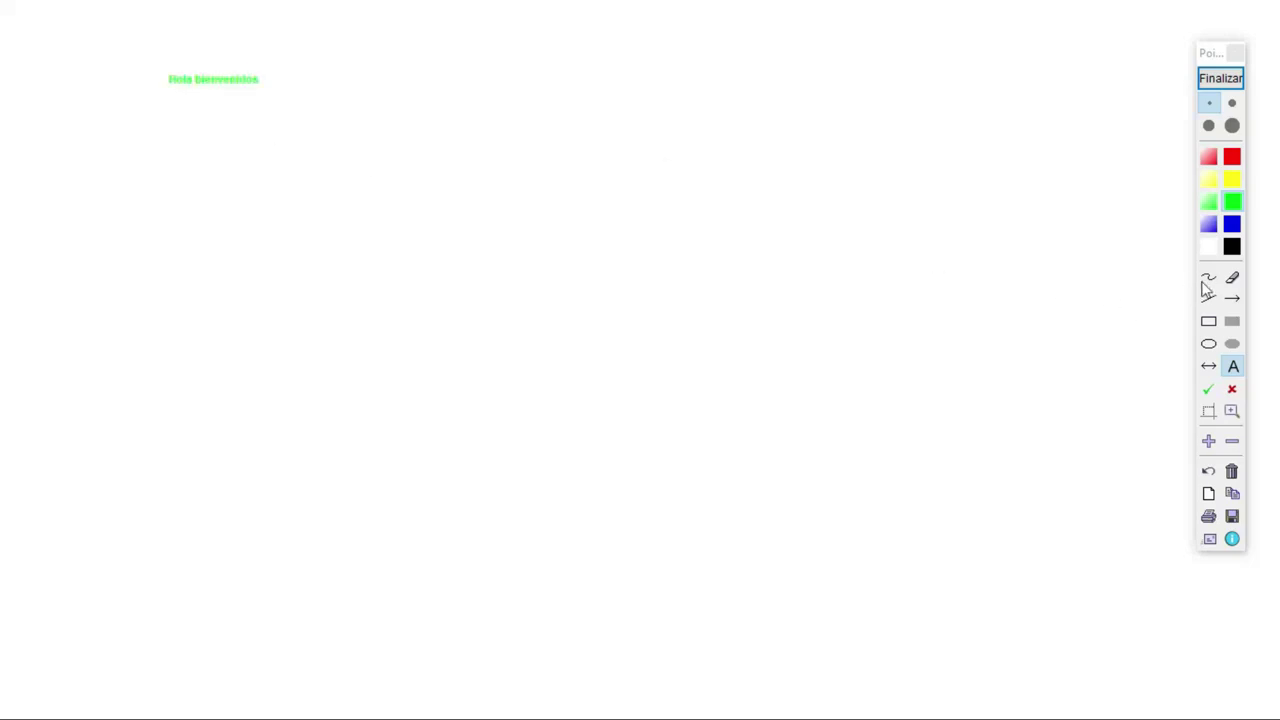
click(1209, 277)
drag(157, 150, 172, 232)
drag(198, 148, 182, 265)
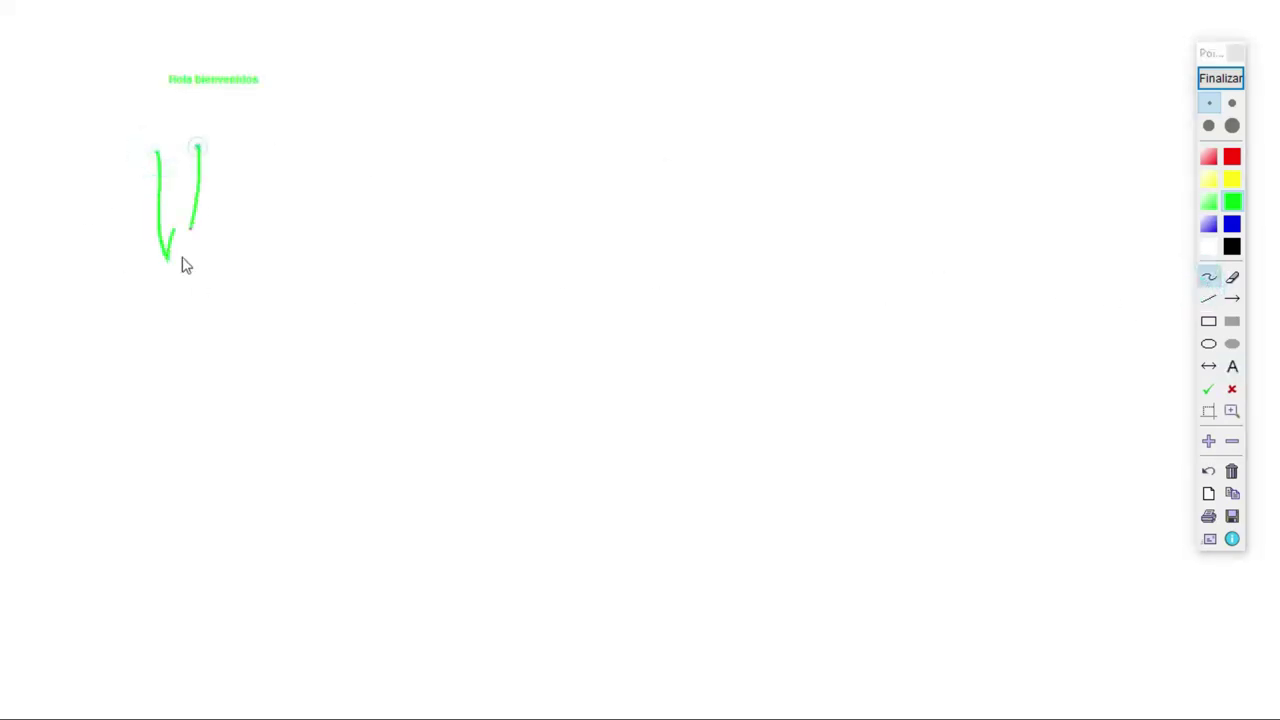
mouse_move(319, 195)
mouse_down()
mouse_move(345, 266)
mouse_move(546, 116)
mouse_up()
drag(449, 157, 424, 253)
drag(407, 201, 501, 168)
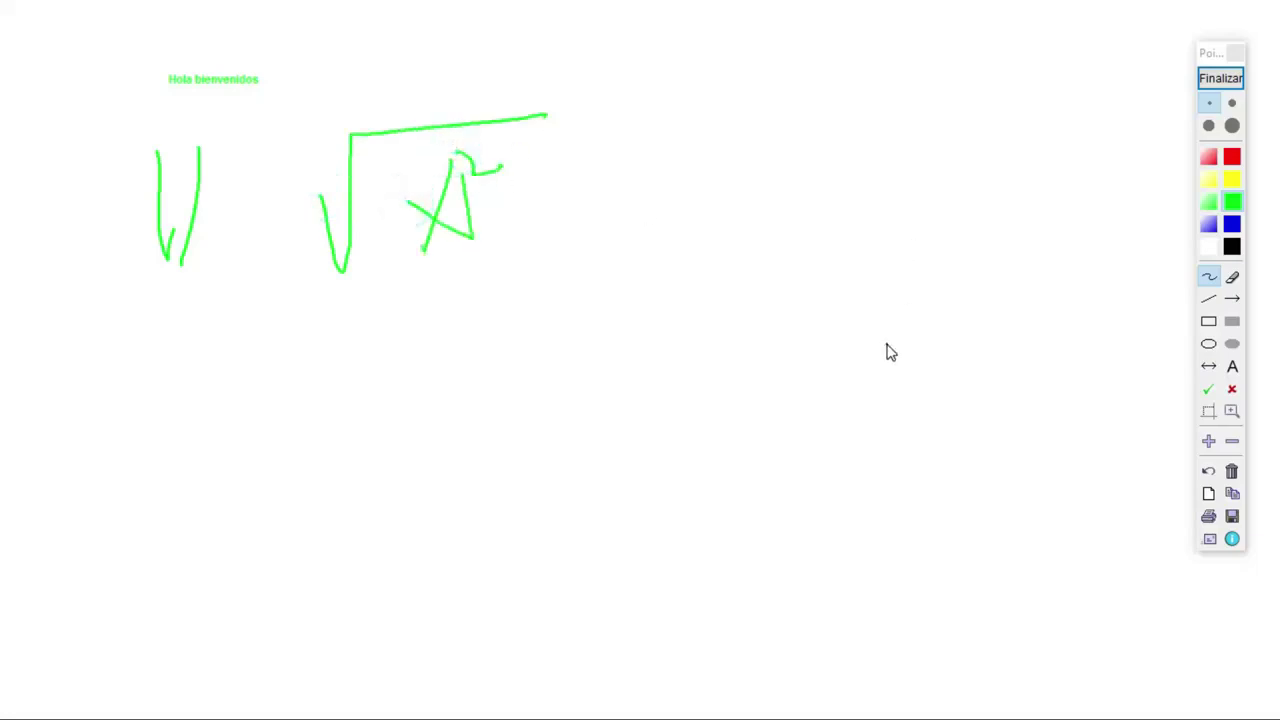
Step: Delete all drawings, change the board to the squared layer (Capa cuadrada), and end annotation mode
click(1232, 471)
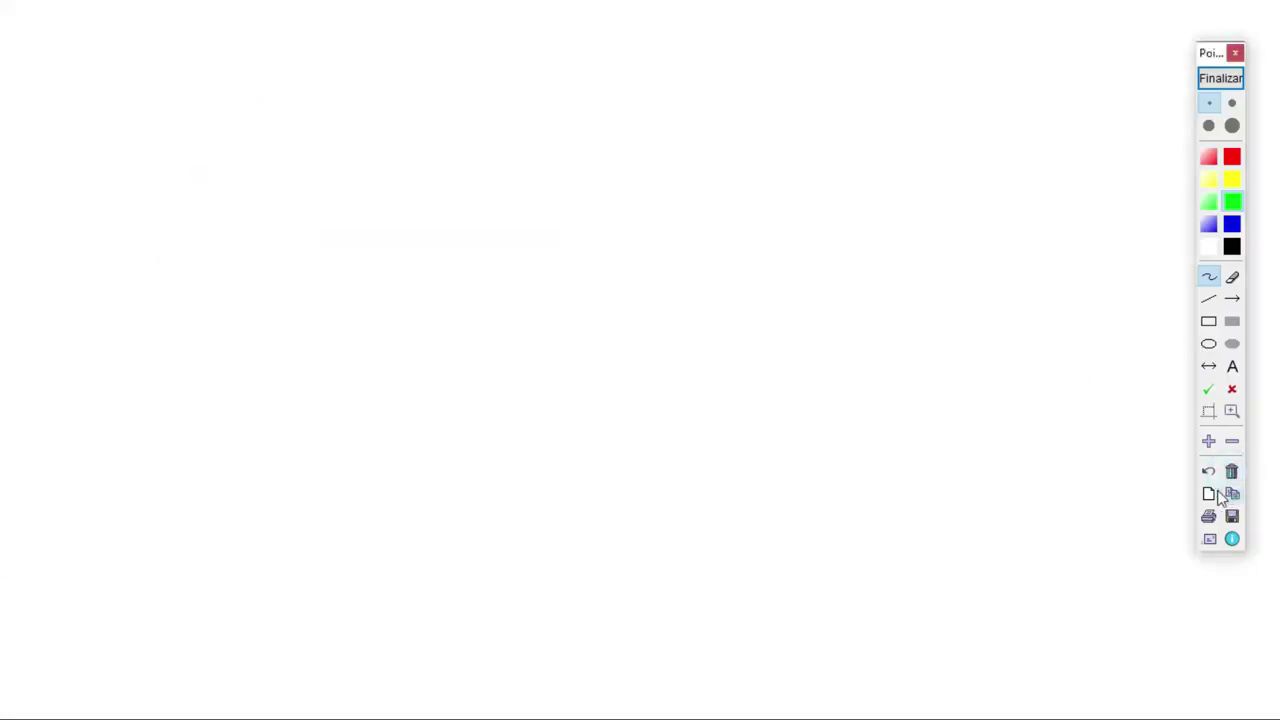
click(1232, 493)
click(1102, 587)
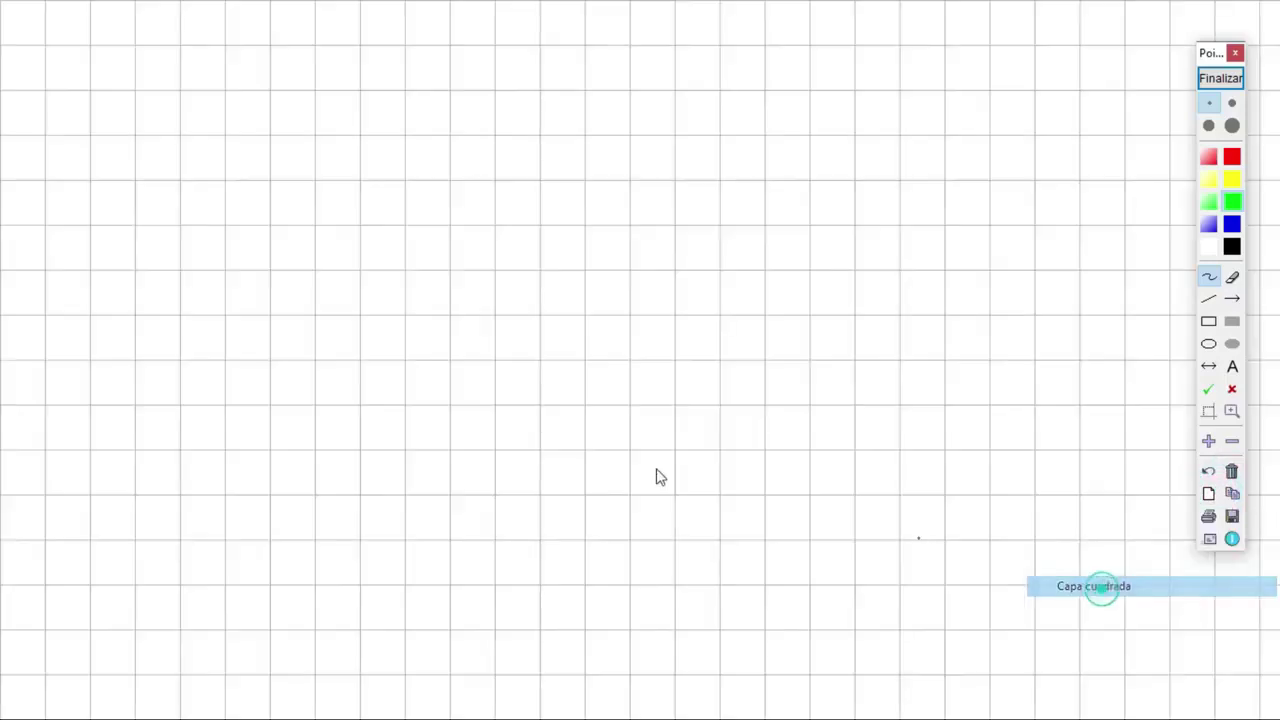
click(1222, 80)
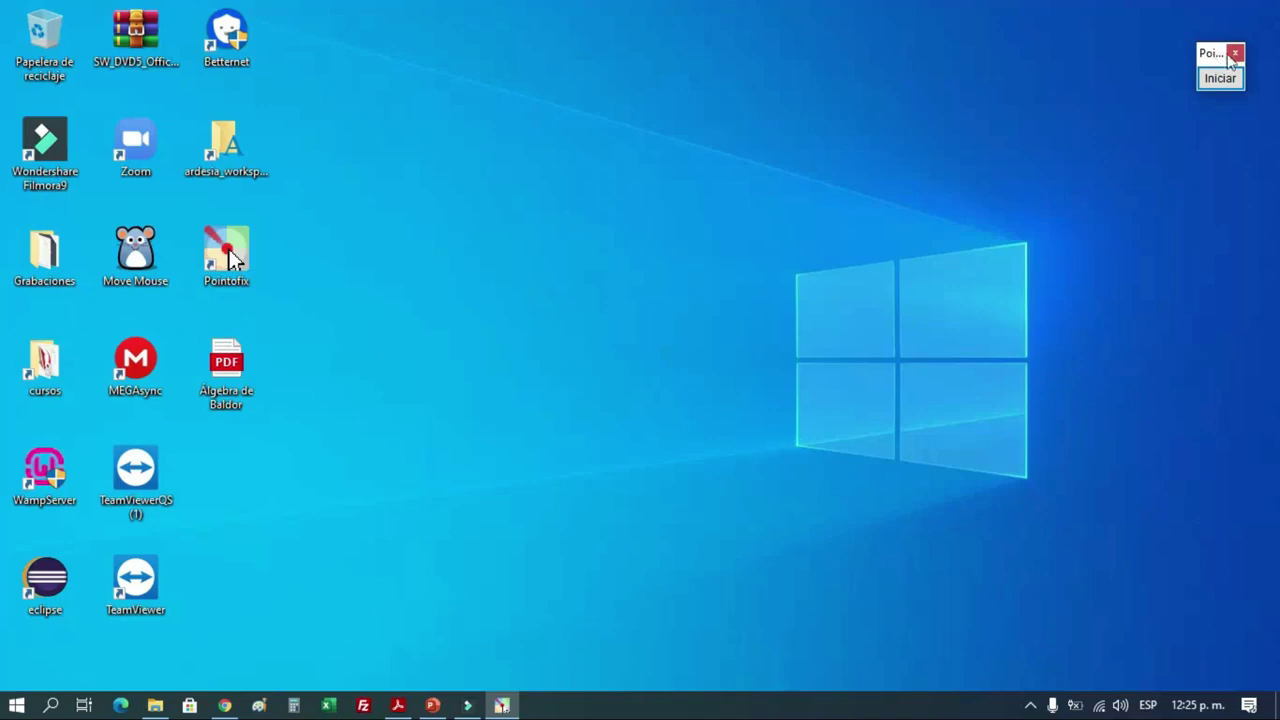
Step: Close Pointofix and go to the Instalar Pointofix en Español section of the download article in Chrome
click(1236, 52)
click(222, 704)
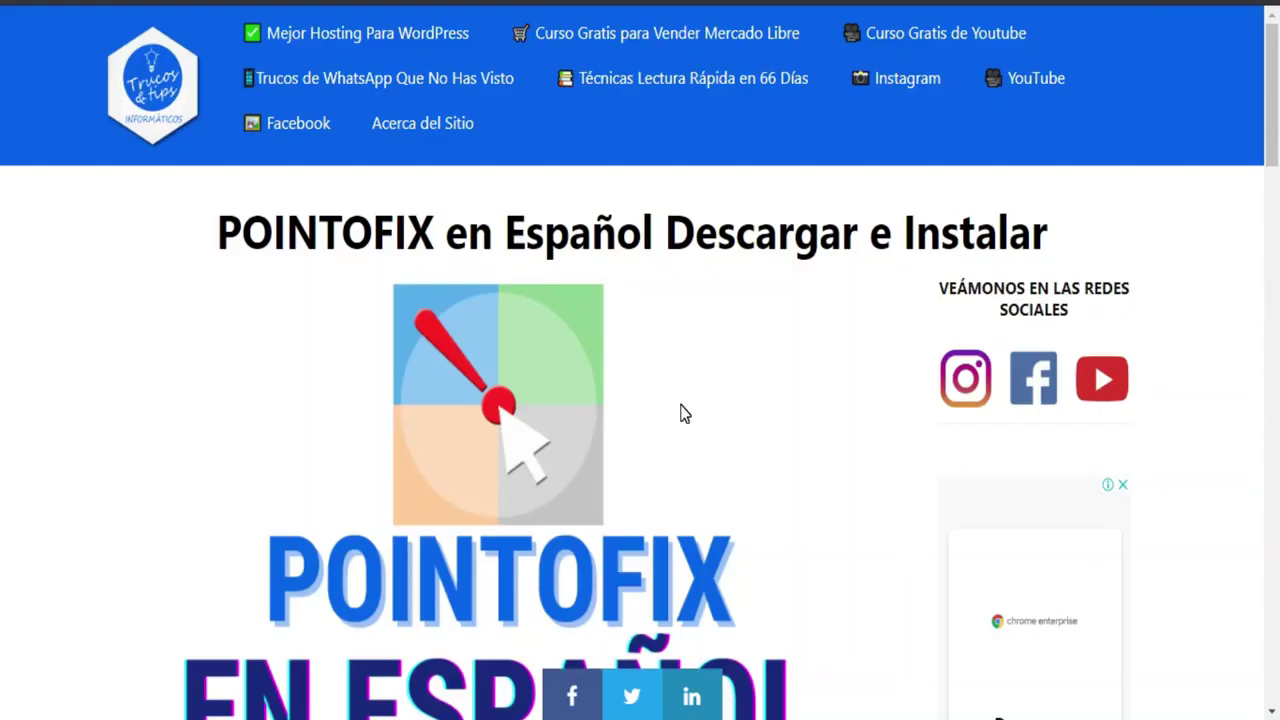
scroll(686, 414, down, 2)
scroll(3, 74, down, 8)
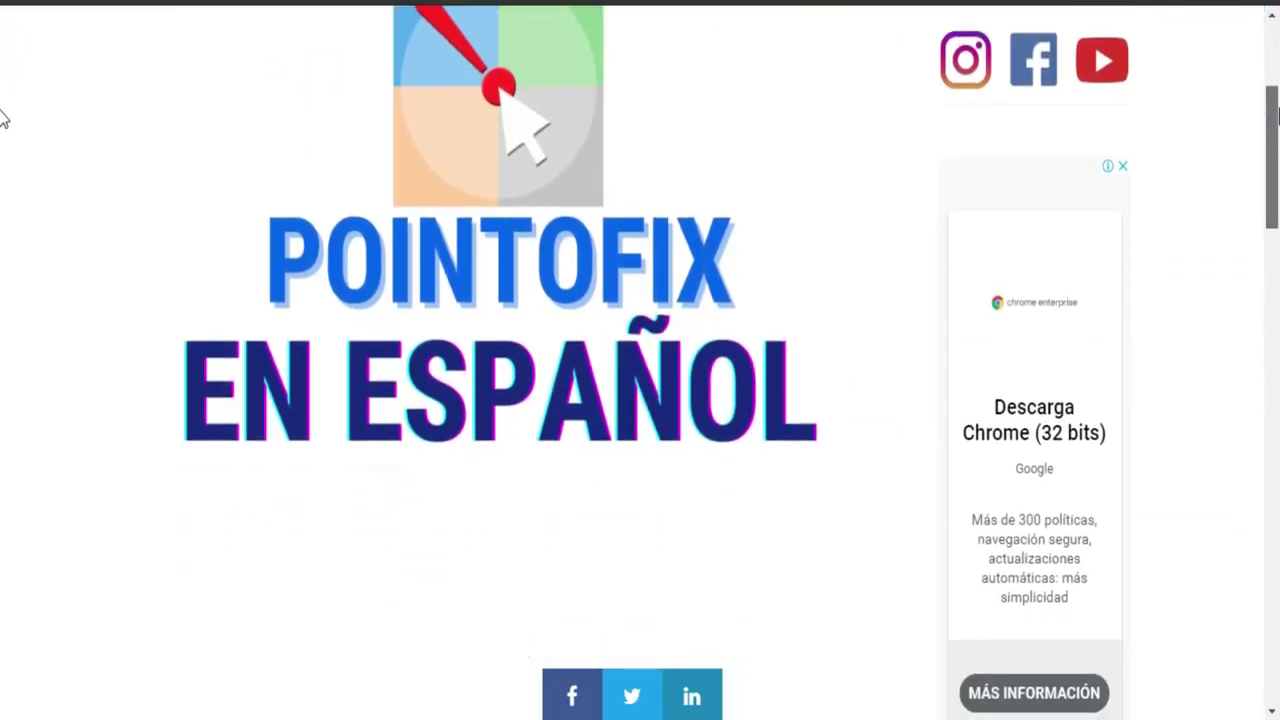
Step: Highlight the article's sentence containing the portable Spanish version's link and examine the setup and language packages on the pointofix.de download page
drag(98, 556, 643, 553)
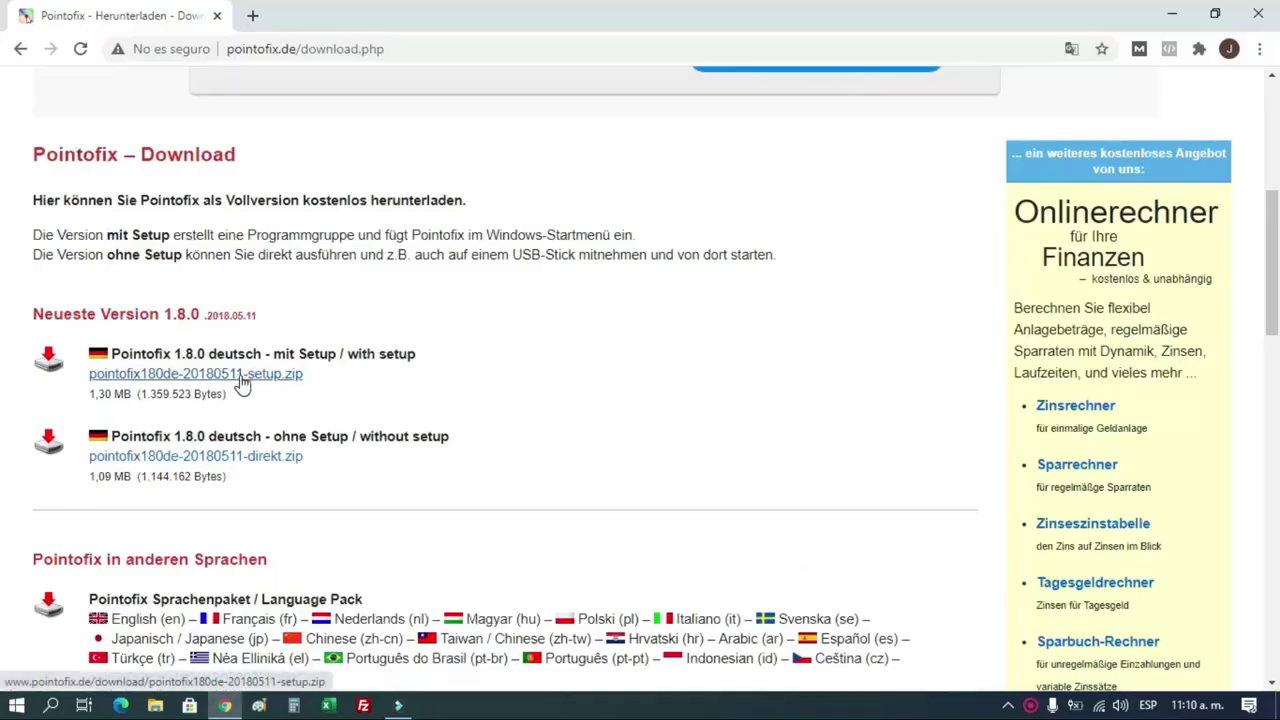
scroll(240, 383, down, 1)
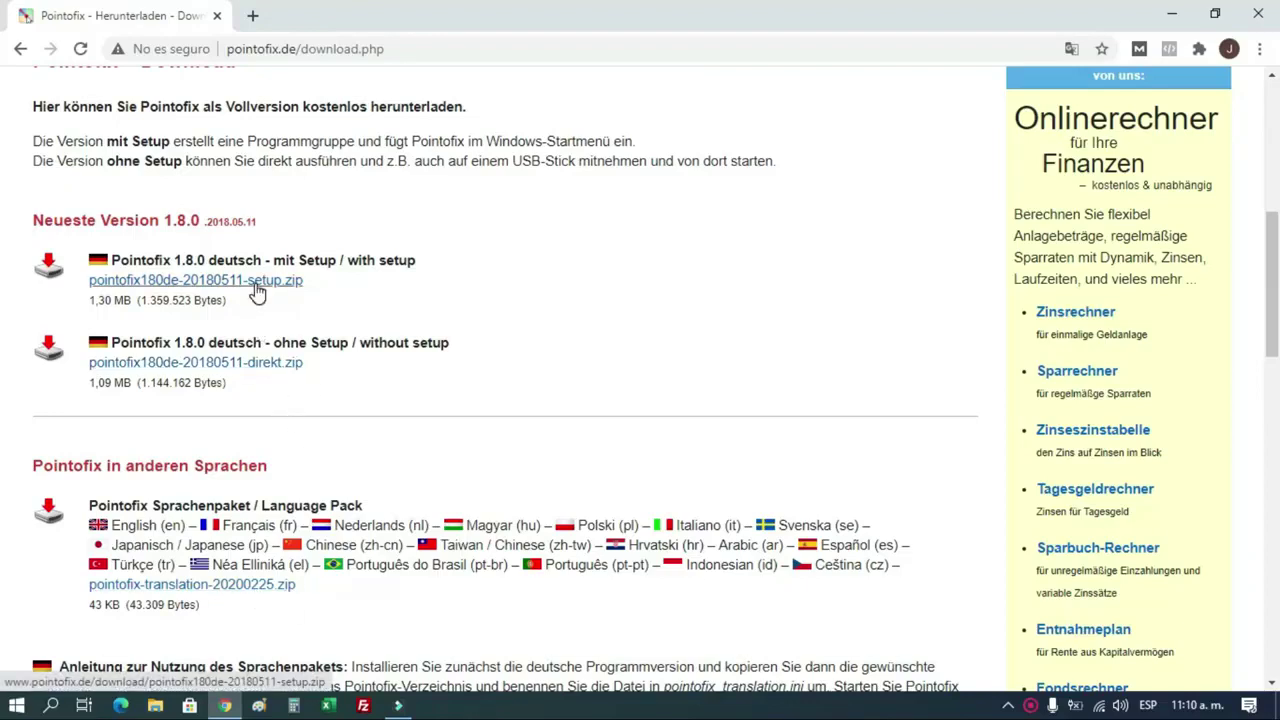
scroll(257, 291, down, 5)
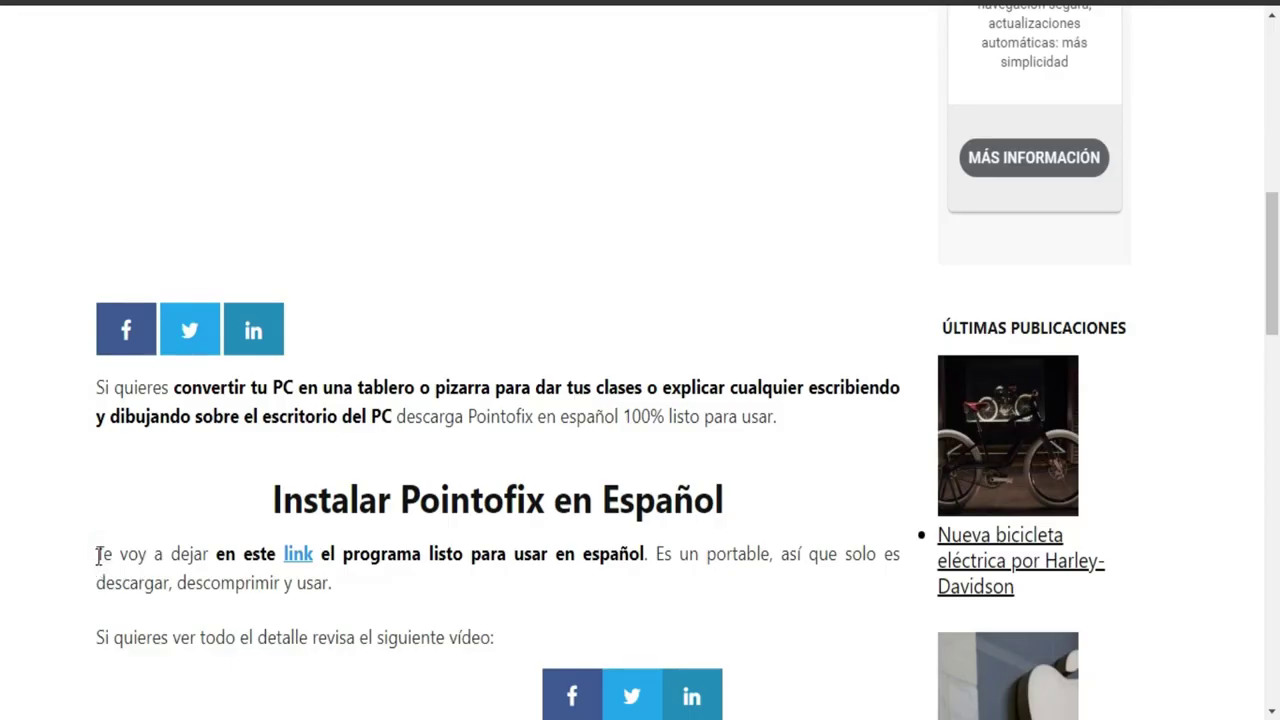
drag(96, 553, 651, 554)
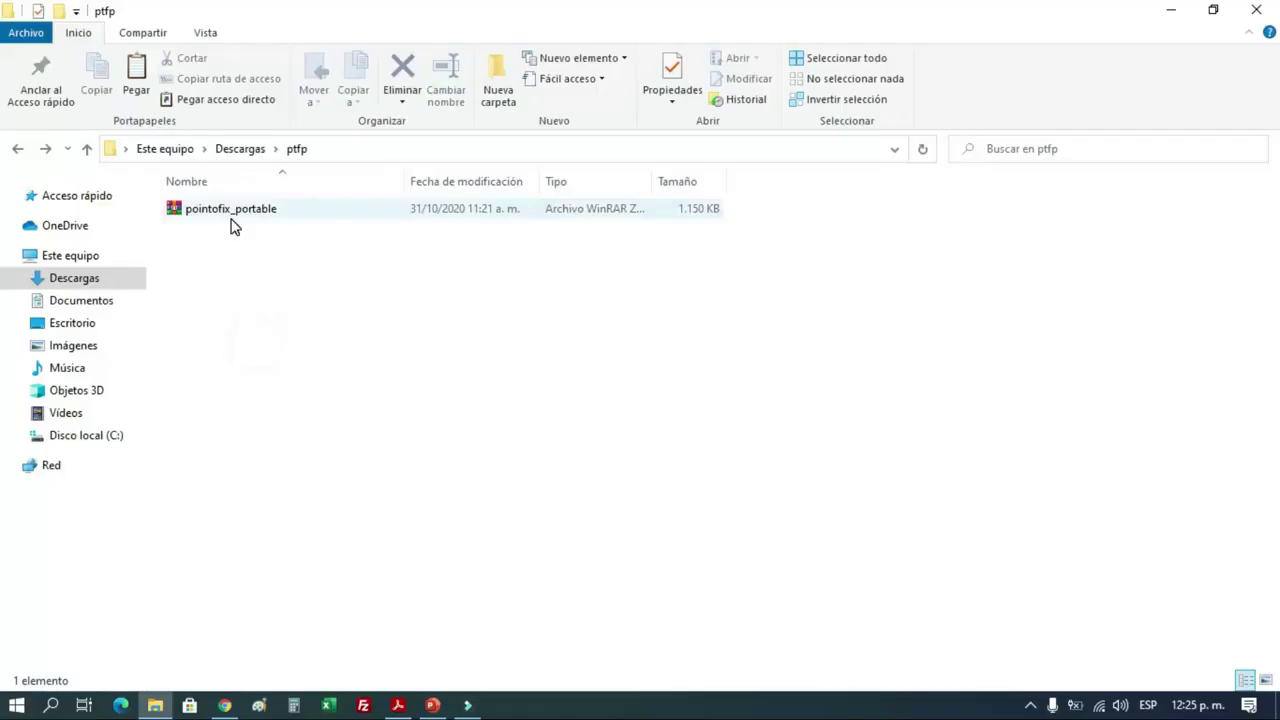
Step: Extract the pointofix_portable archive in the ptfp downloads folder into its own pointofix_portable folder
click(229, 222)
right_click(231, 221)
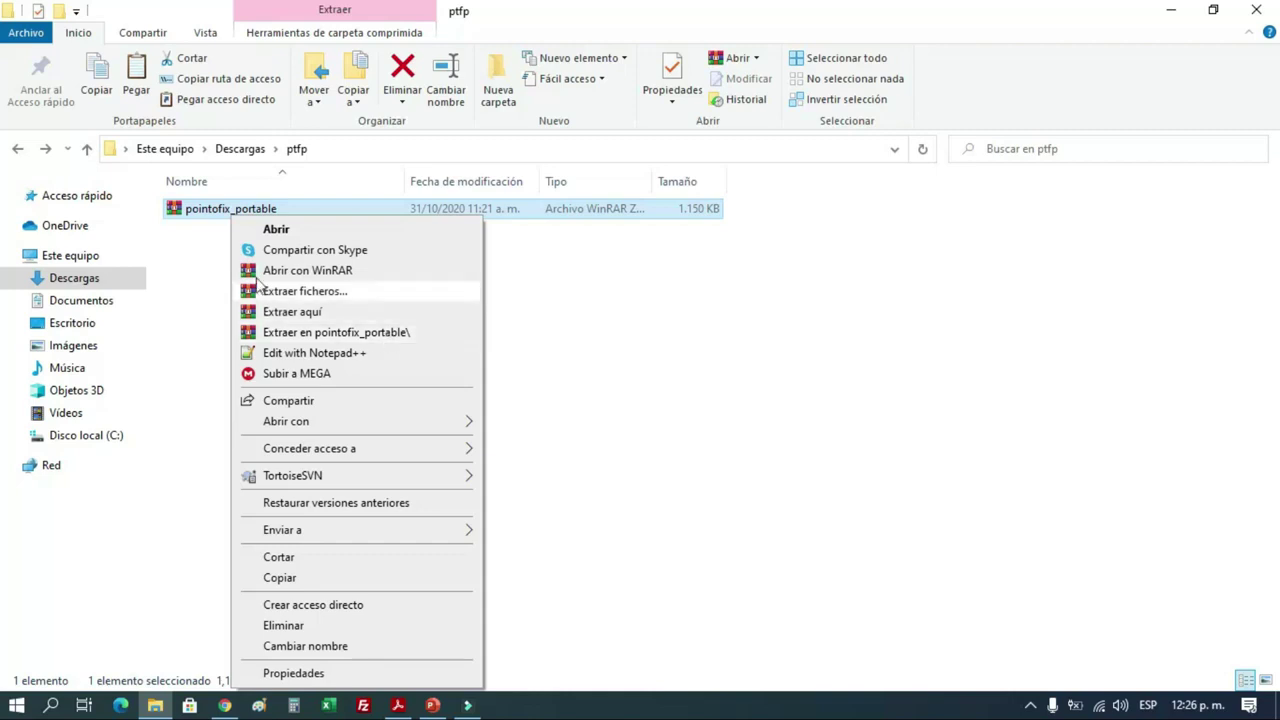
click(349, 277)
right_click(301, 216)
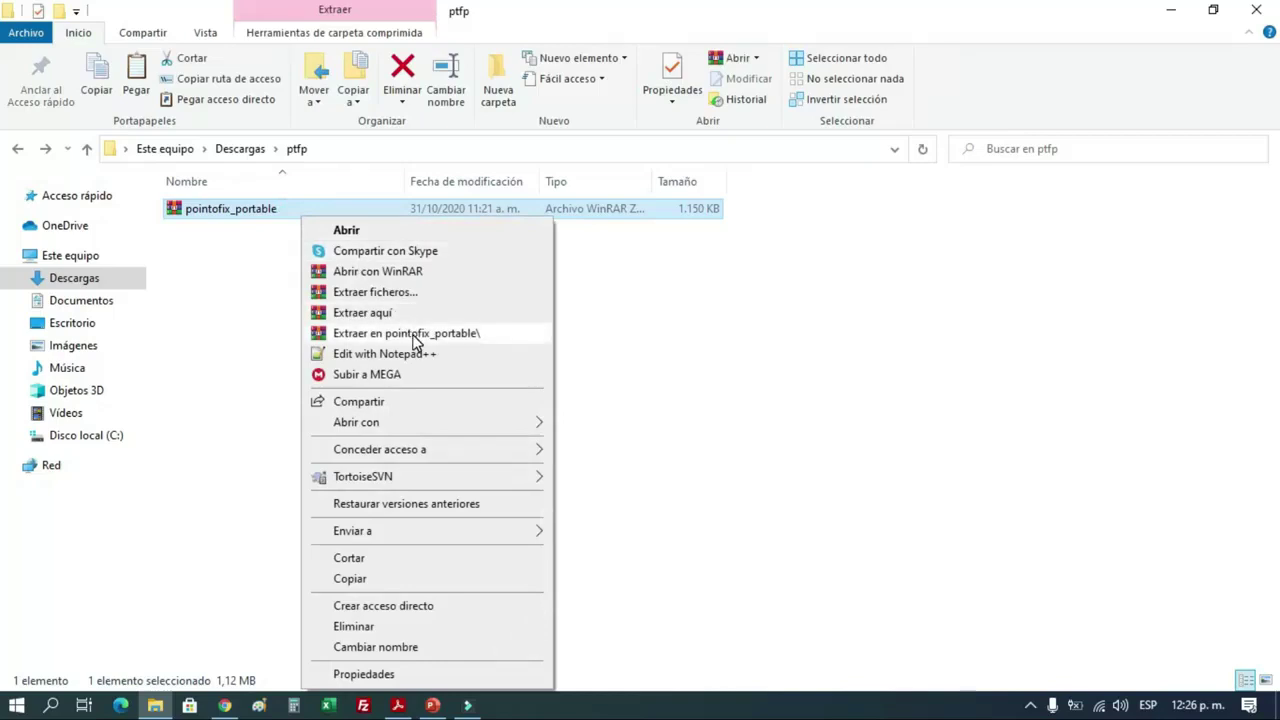
click(415, 340)
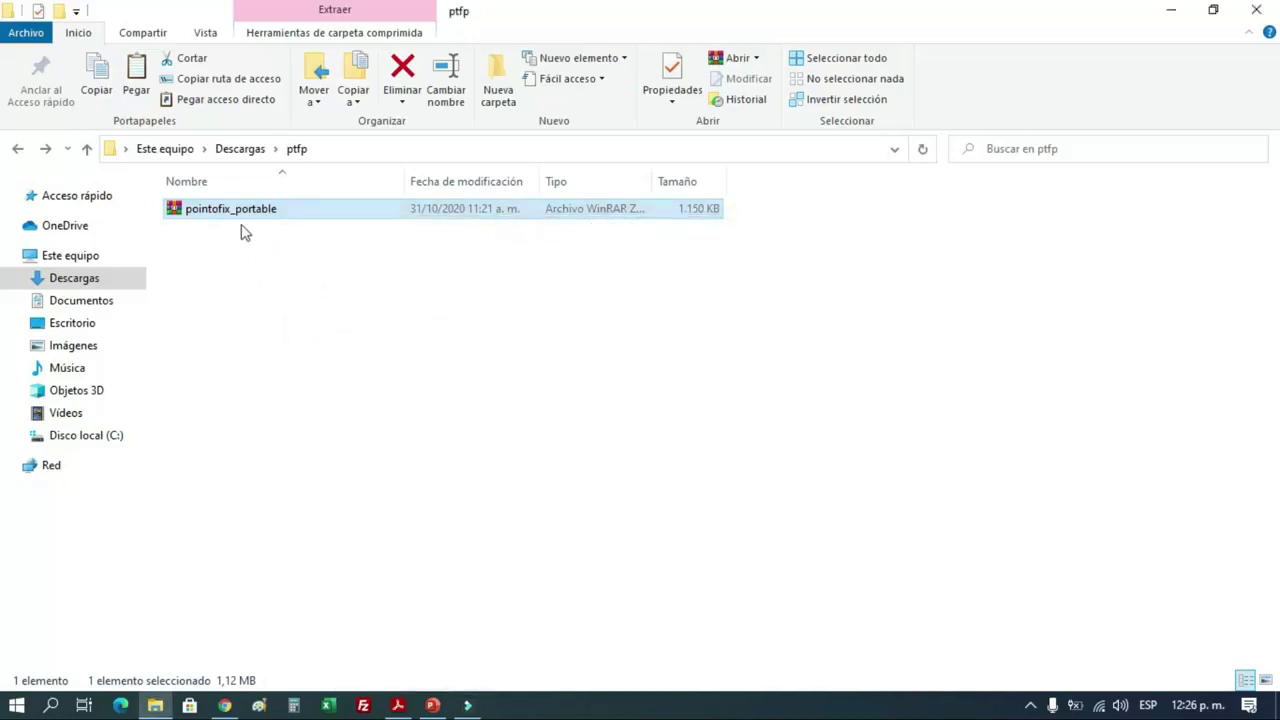
Step: Open the extracted pointofix_portable folder and select the Pointofix application
click(238, 216)
double_click(248, 209)
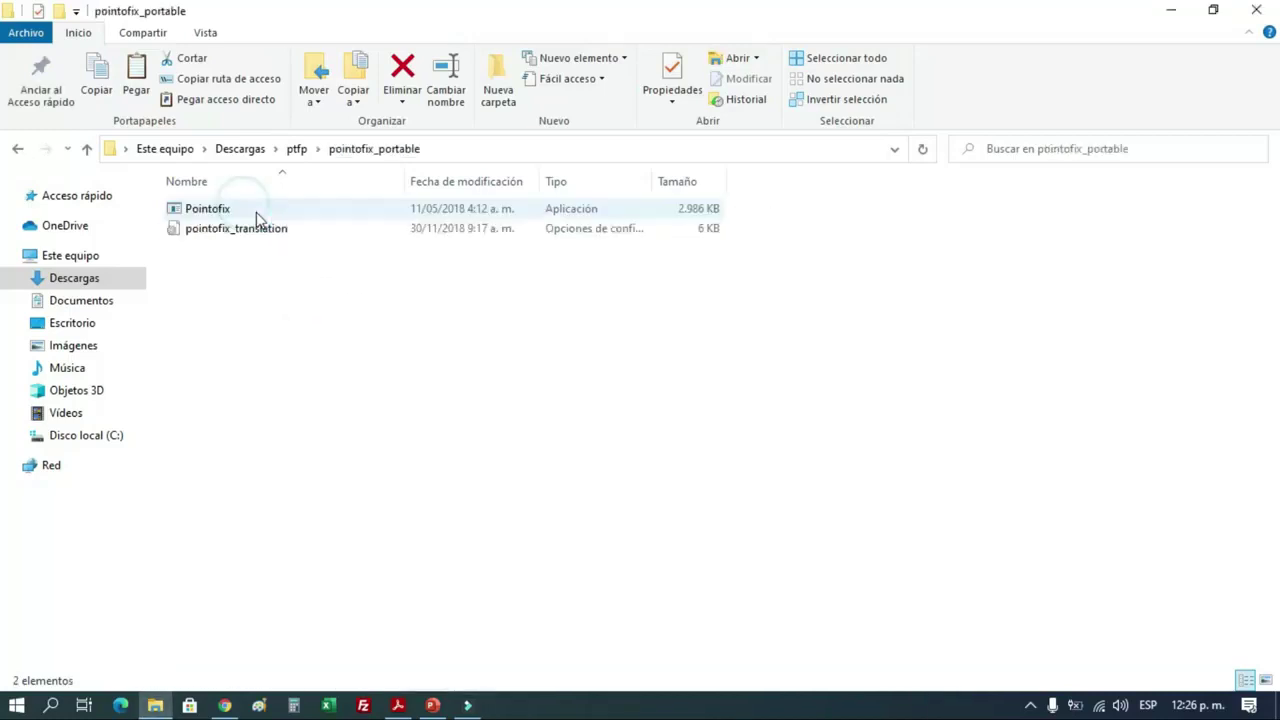
click(212, 215)
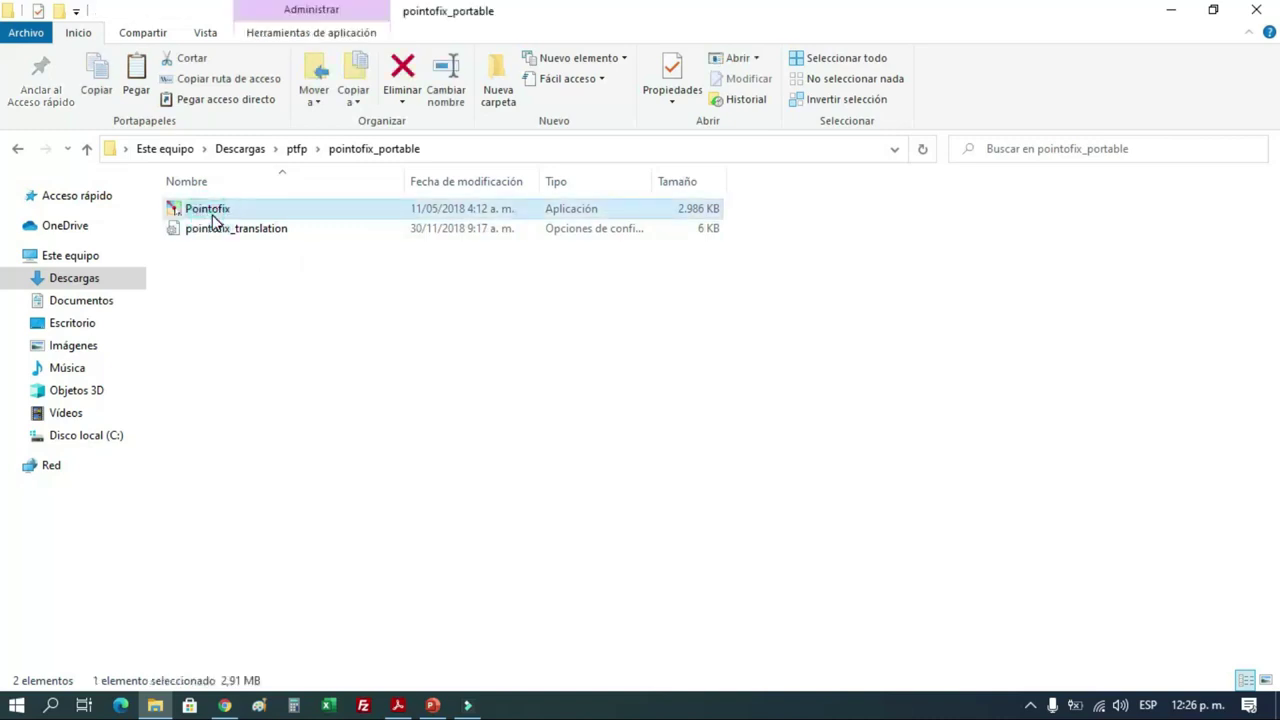
Step: Launch the Pointofix application from the pointofix_portable folder, shift its small window slightly and start its drawing mode
click(220, 265)
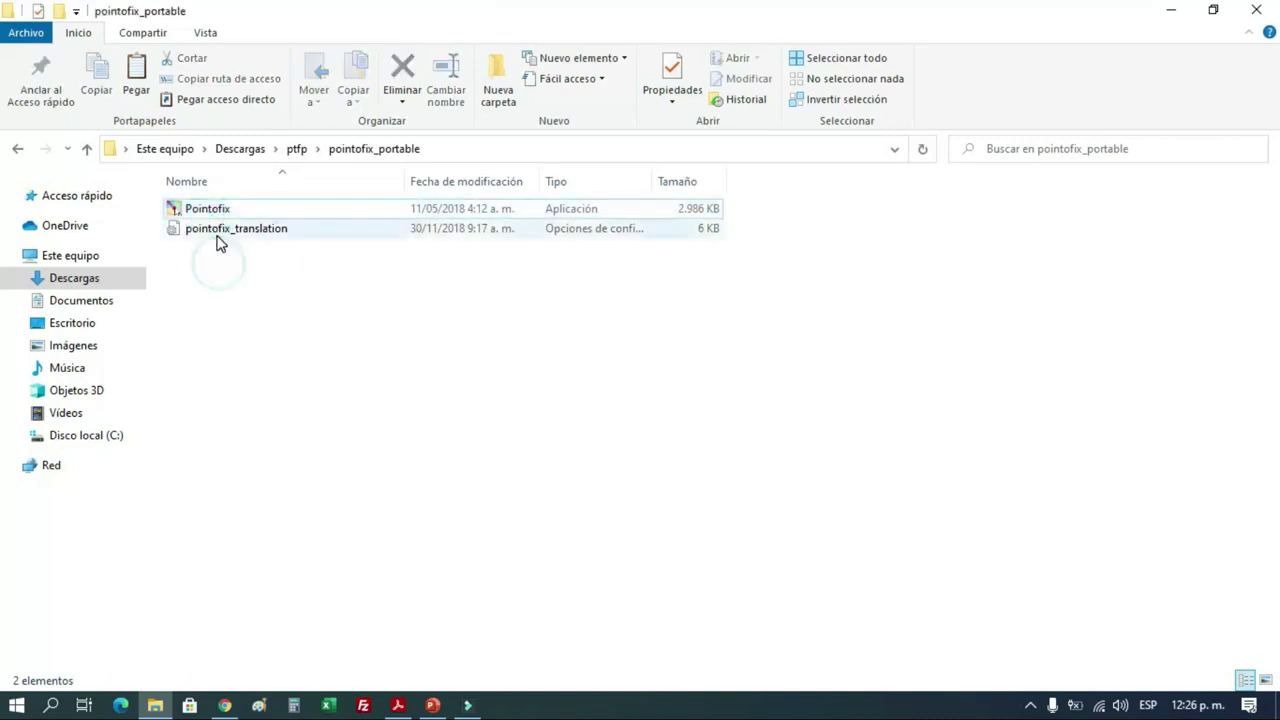
click(218, 238)
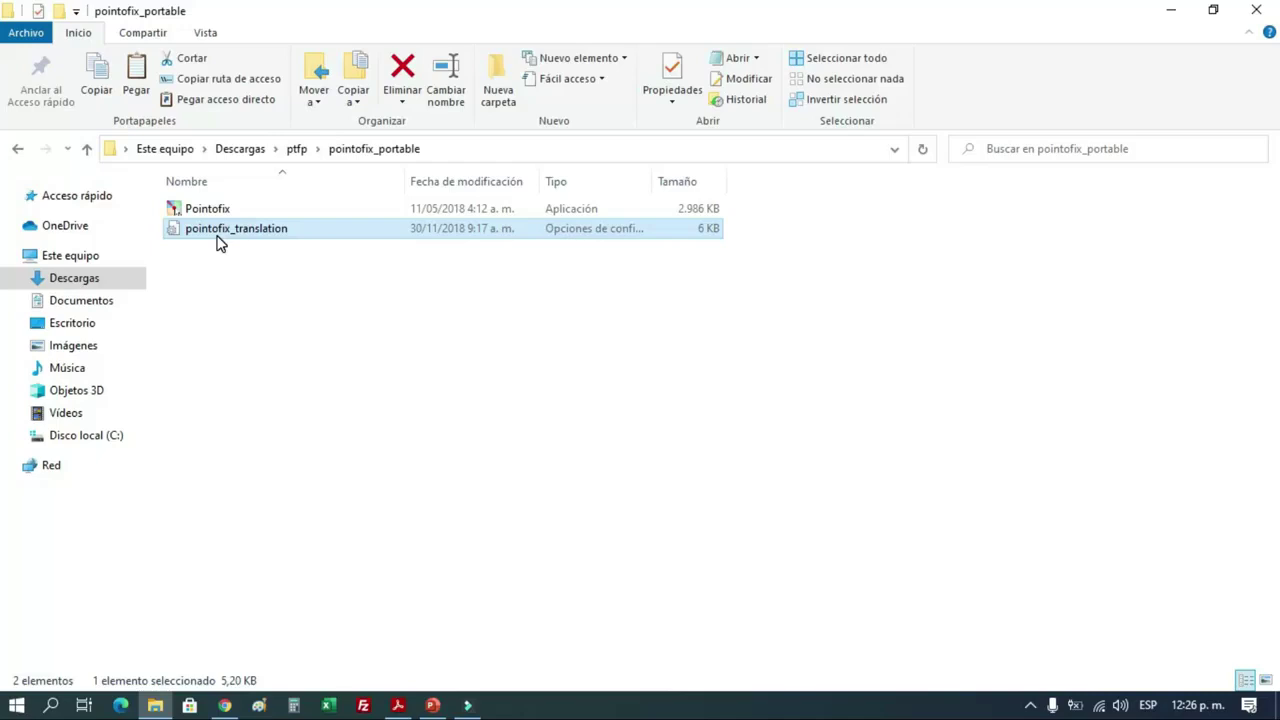
double_click(207, 210)
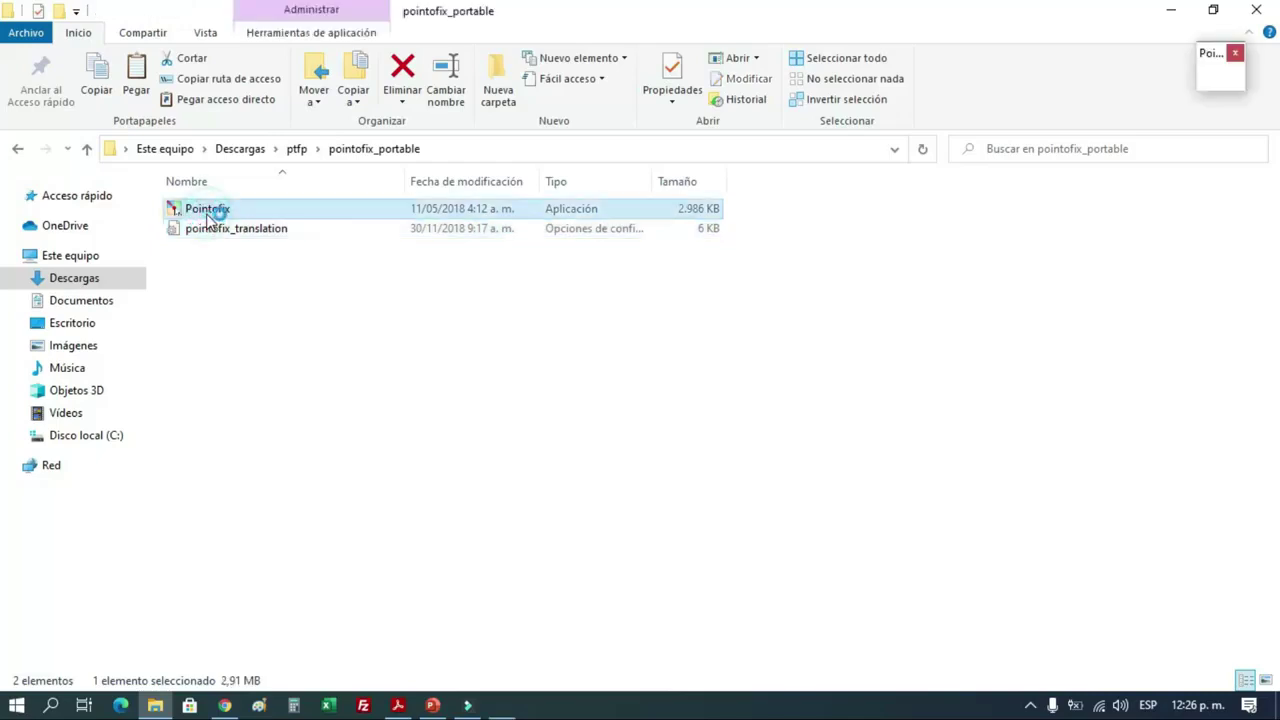
drag(1209, 55, 1178, 52)
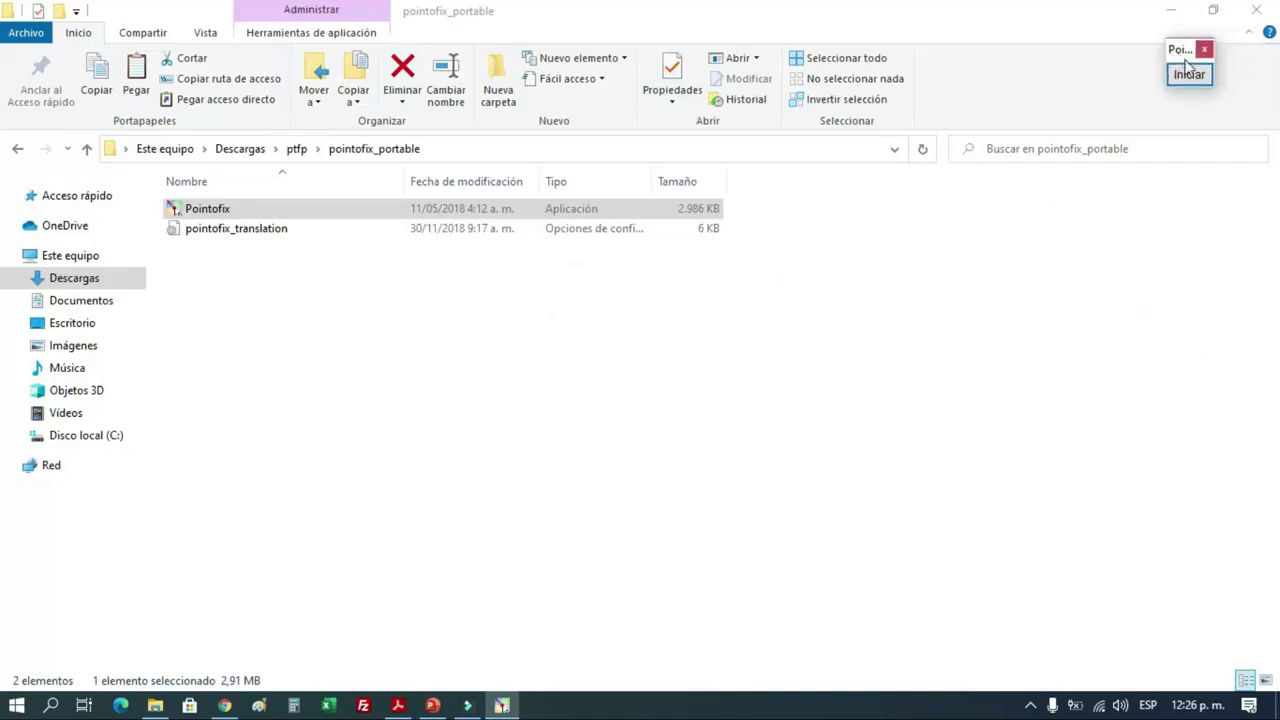
click(1189, 72)
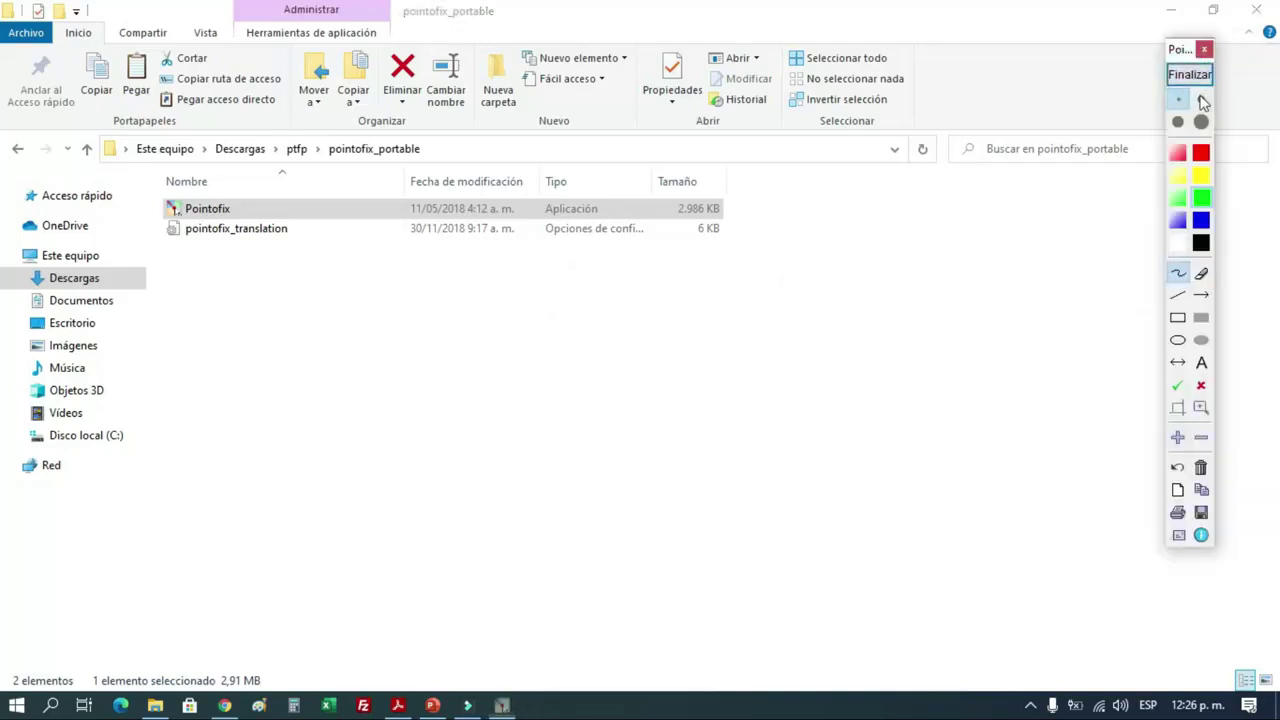
Step: End the drawing mode, minimise the folder window and start drawing mode again over the desktop
click(1181, 67)
click(1170, 10)
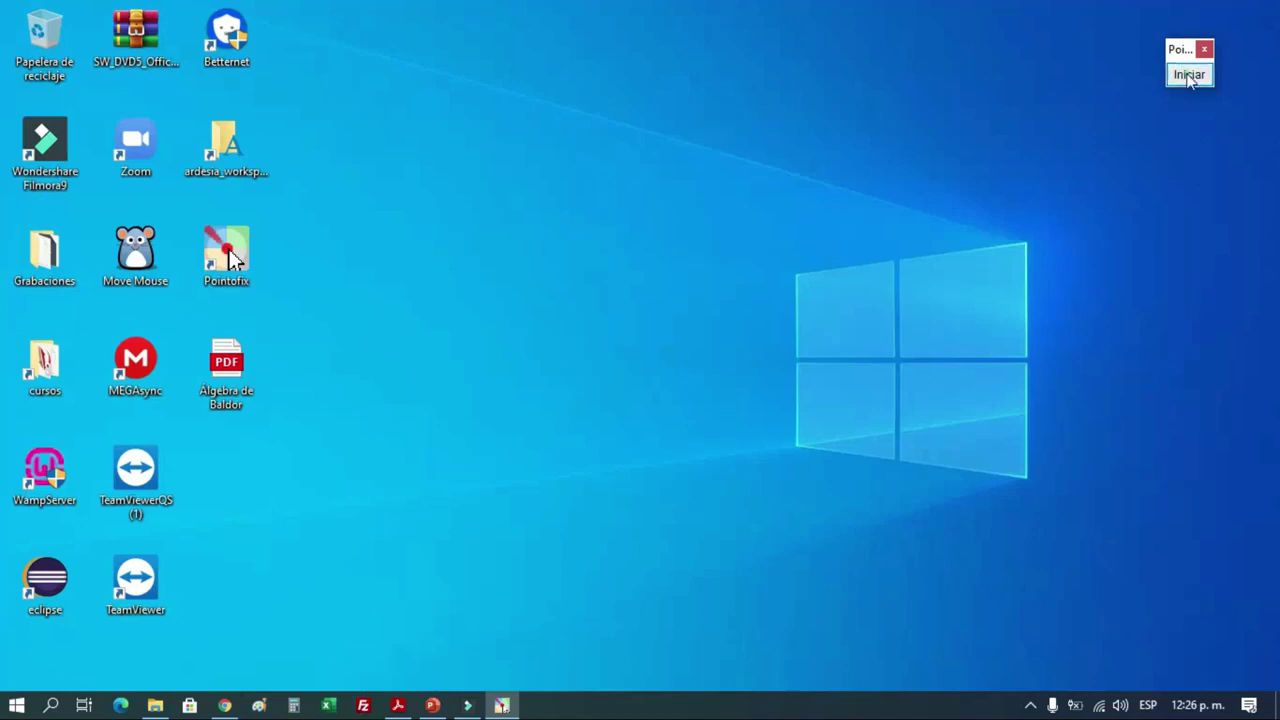
click(1188, 74)
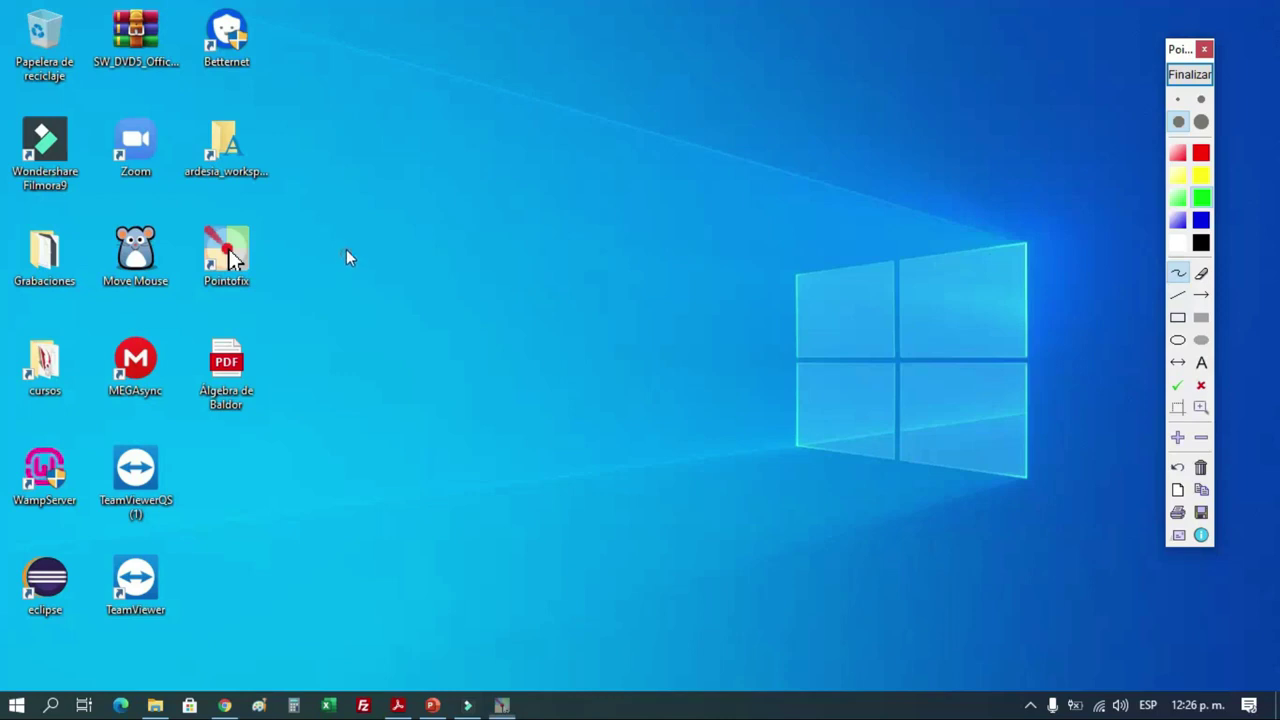
Step: Handwrite "Hola" twice on the desktop with the green pencil in the third thickness and clear all drawings
mouse_move(347, 193)
mouse_down()
mouse_move(361, 303)
mouse_move(401, 301)
mouse_up()
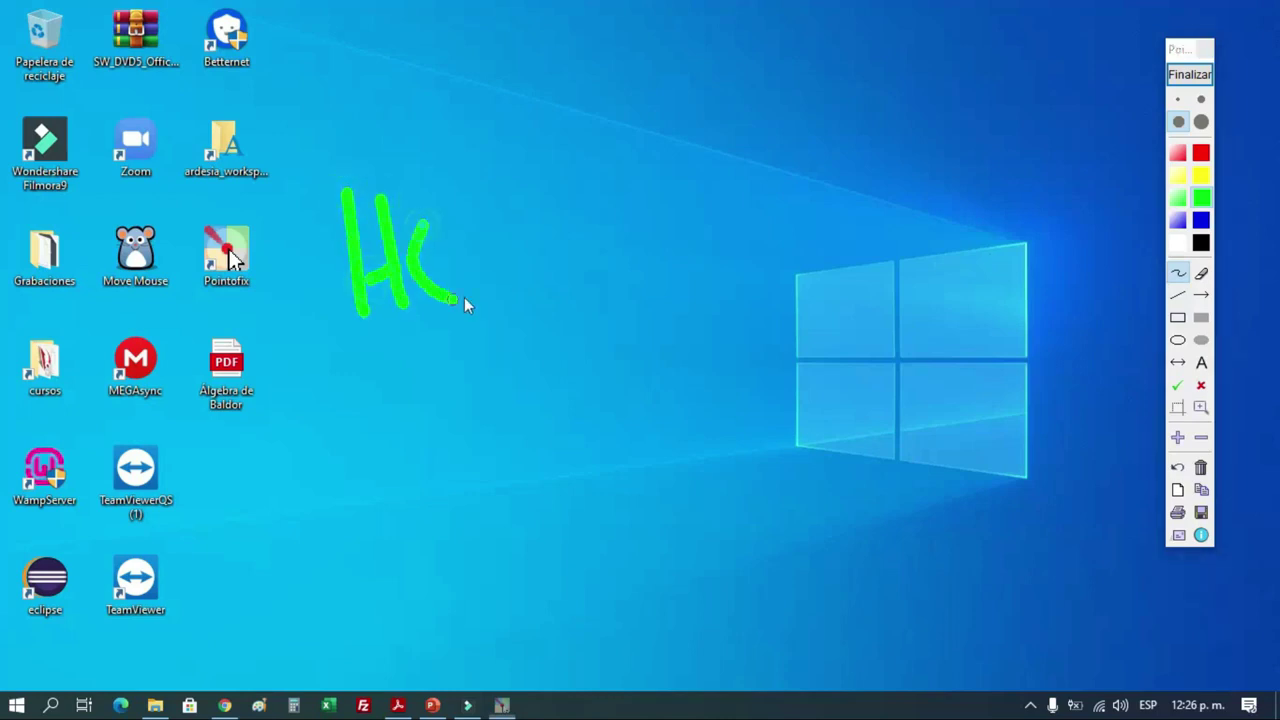
drag(474, 192, 545, 318)
drag(559, 229, 608, 275)
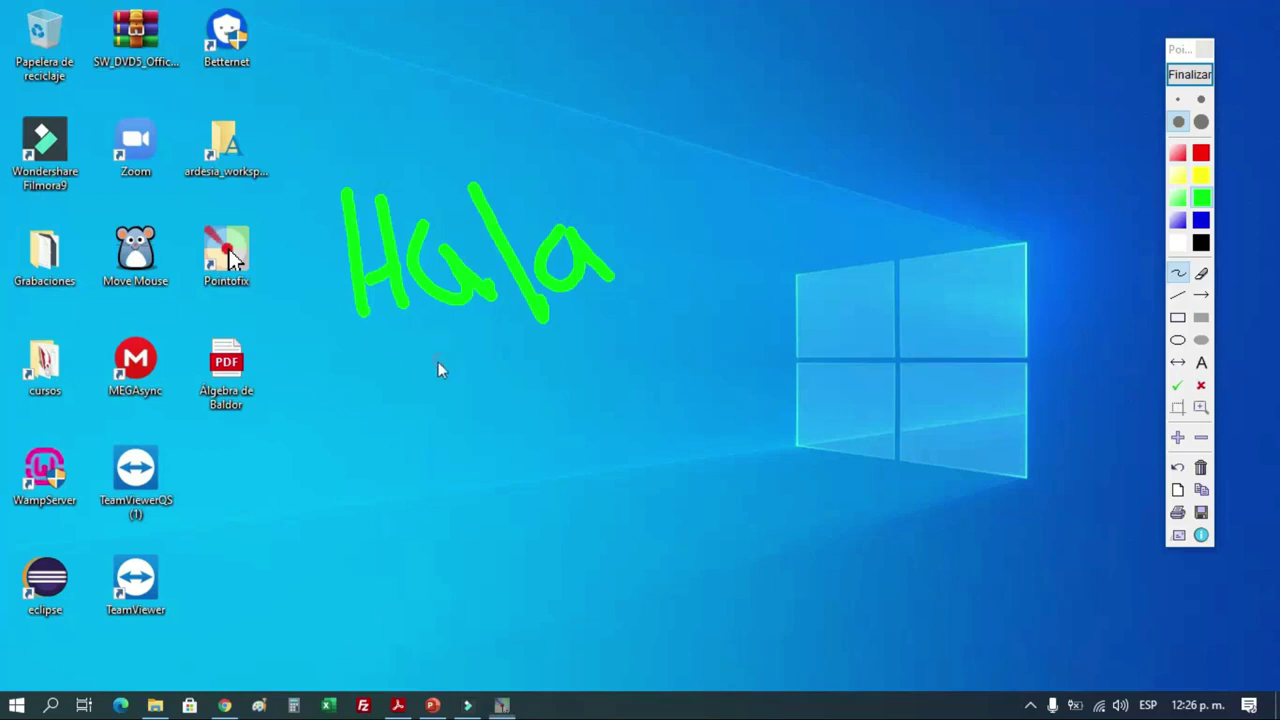
drag(435, 360, 465, 438)
drag(483, 366, 501, 413)
drag(458, 428, 577, 399)
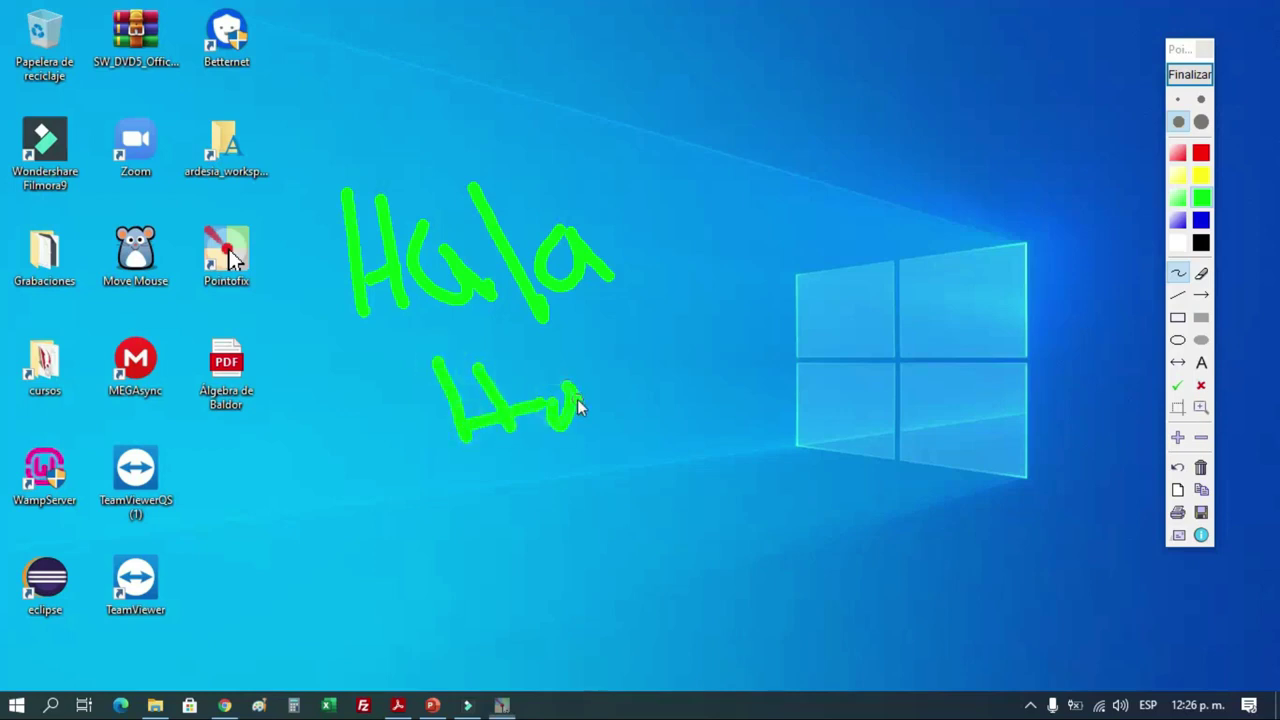
drag(604, 318, 628, 400)
drag(668, 356, 670, 362)
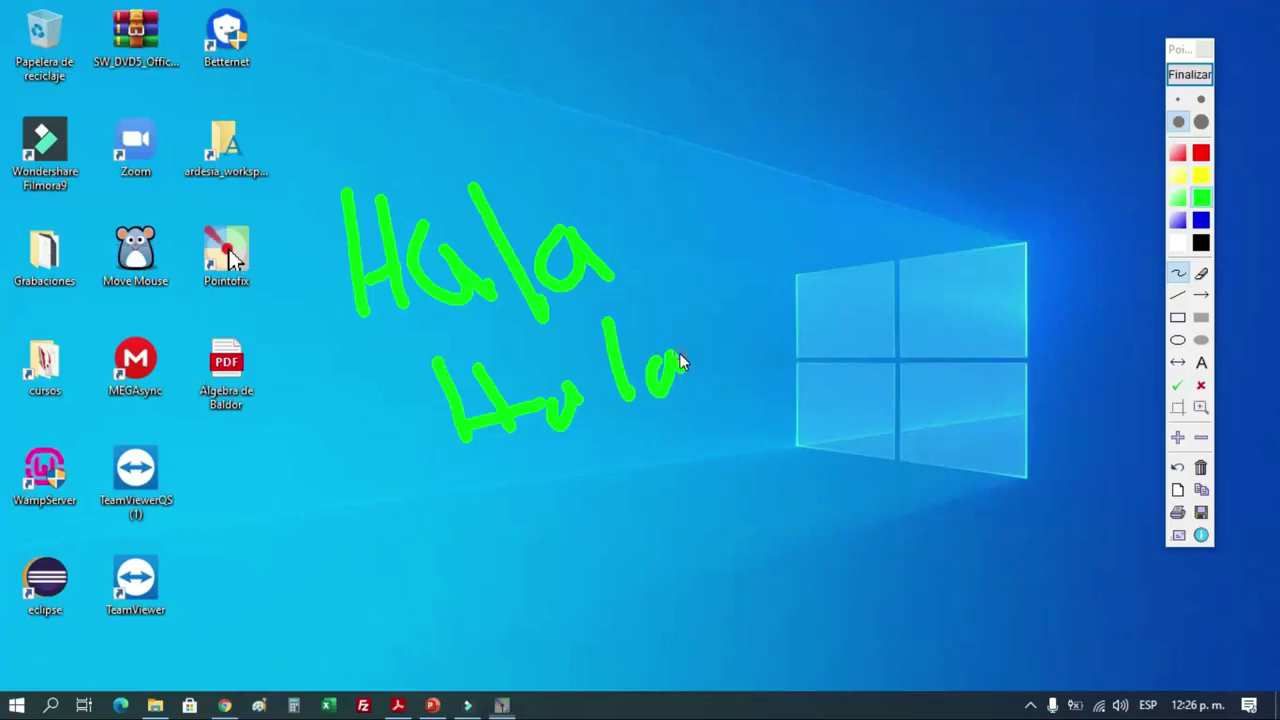
click(1201, 470)
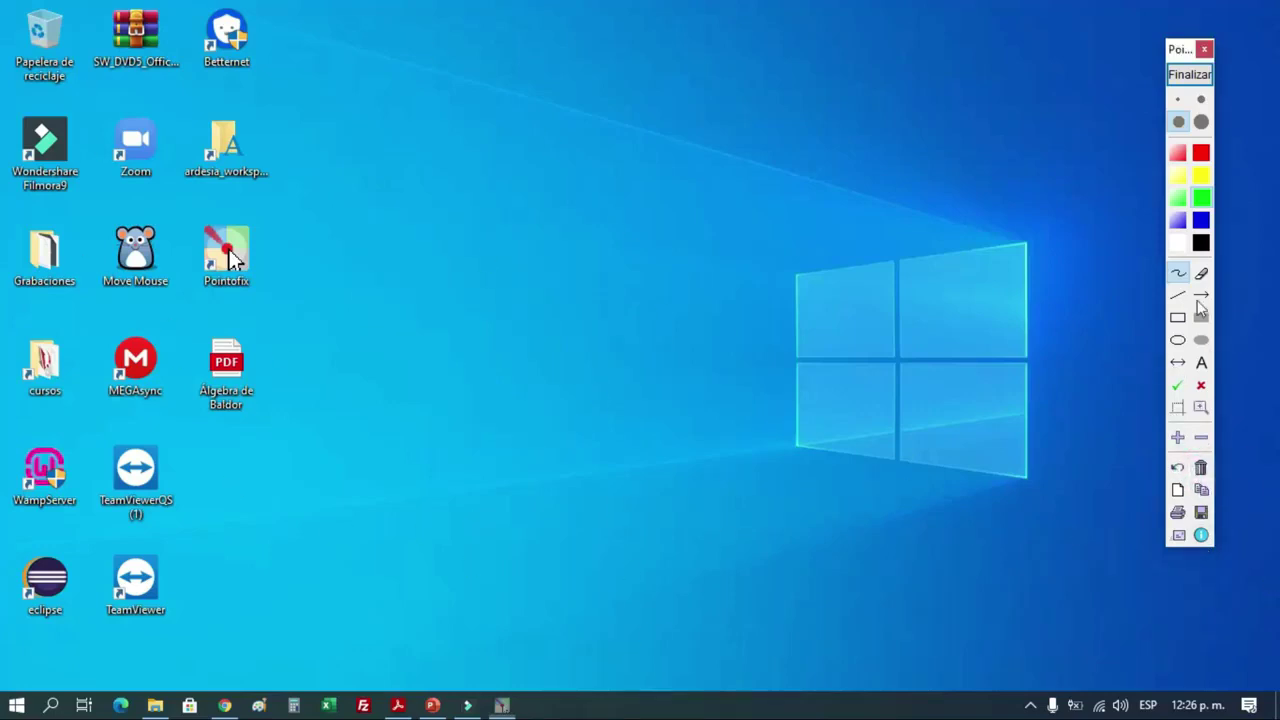
Step: Draw two long green pencil strokes and handwrite "Hola" beside them in the thickest line width
drag(338, 215, 386, 406)
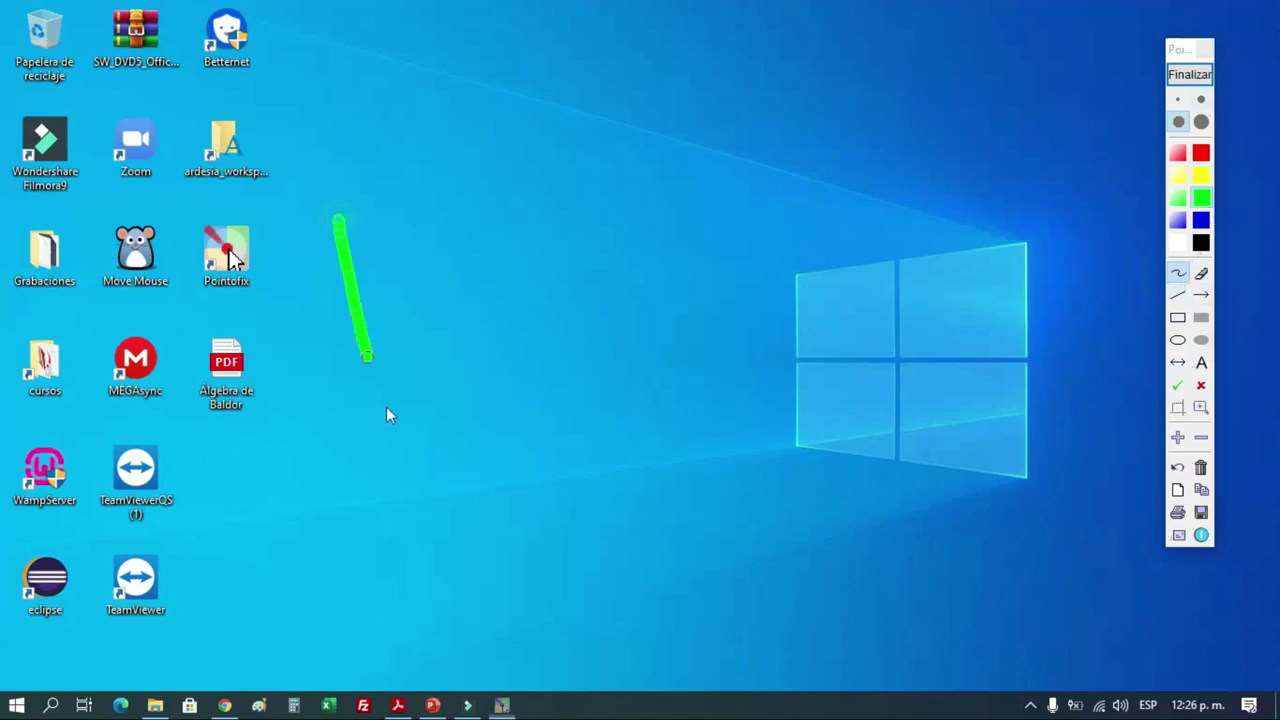
drag(448, 200, 527, 400)
click(1201, 121)
drag(608, 195, 636, 368)
mouse_move(653, 208)
mouse_down()
mouse_move(650, 325)
mouse_move(654, 299)
mouse_move(702, 262)
mouse_up()
drag(735, 186, 780, 290)
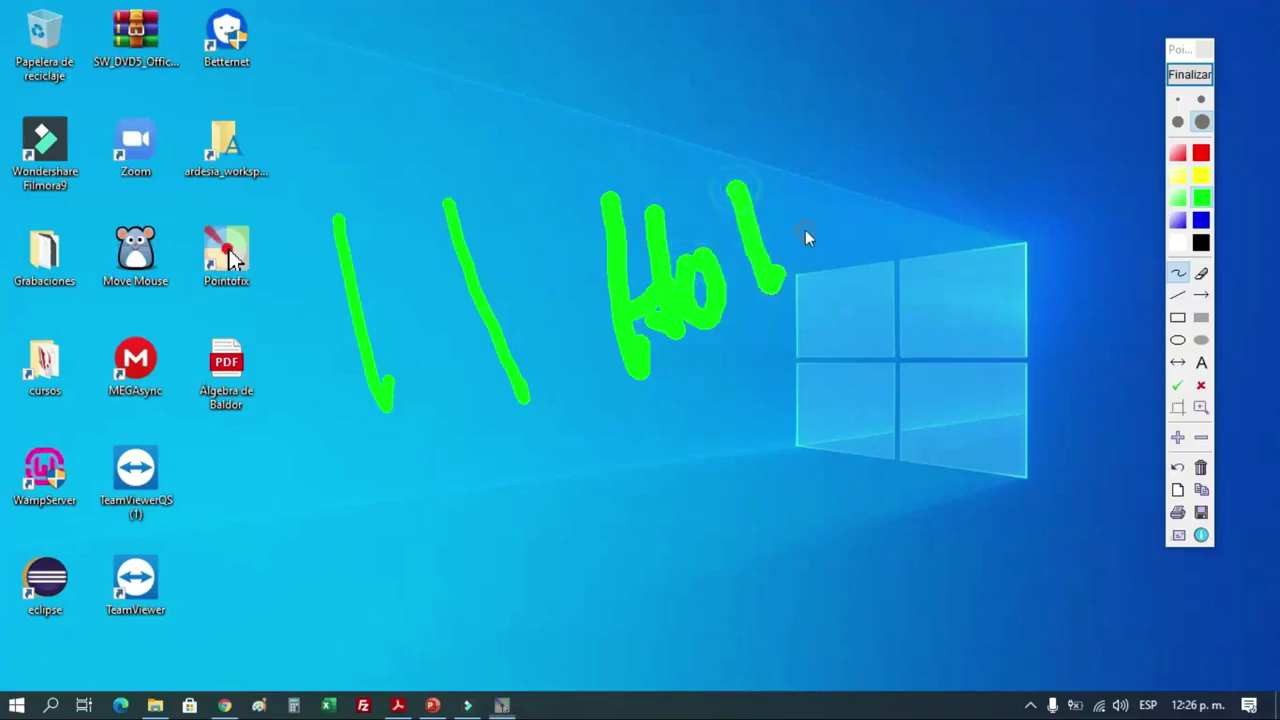
drag(833, 240, 848, 226)
Step: Write an "H" with the thinnest green pencil and clear all drawings
click(1179, 99)
drag(871, 106, 899, 226)
mouse_move(920, 80)
mouse_down()
mouse_move(902, 186)
mouse_move(948, 140)
mouse_up()
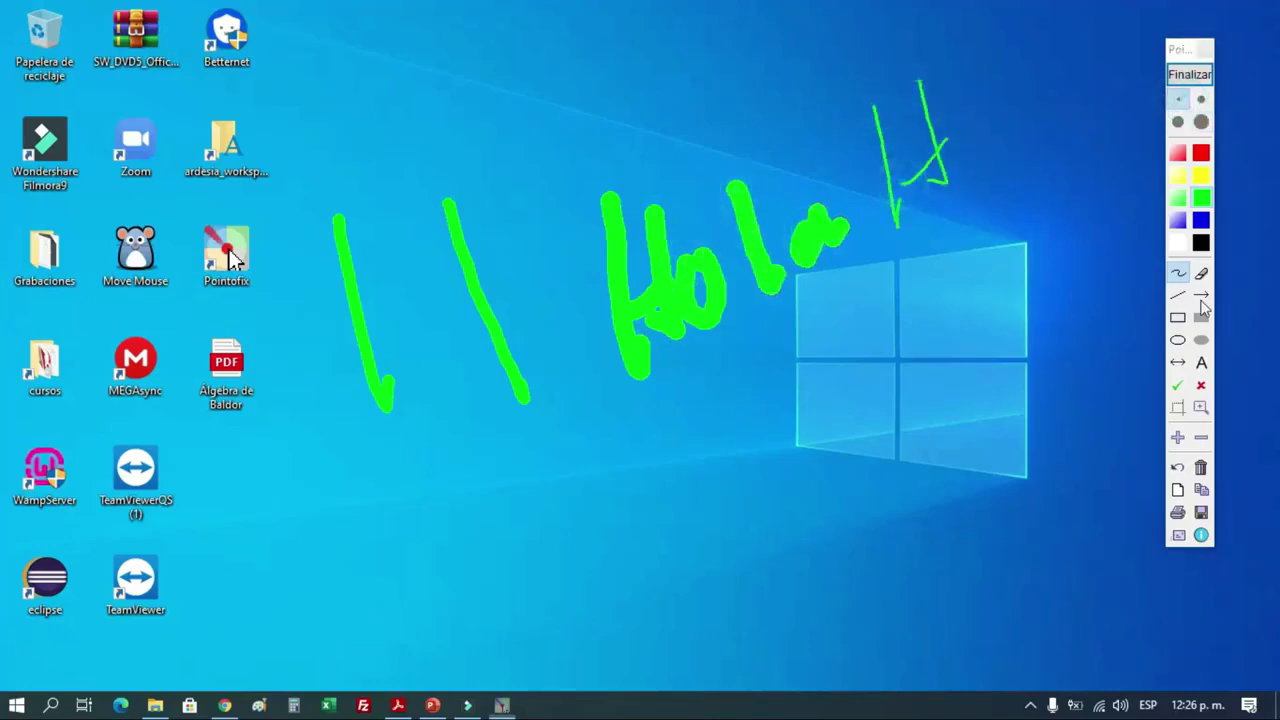
click(1201, 467)
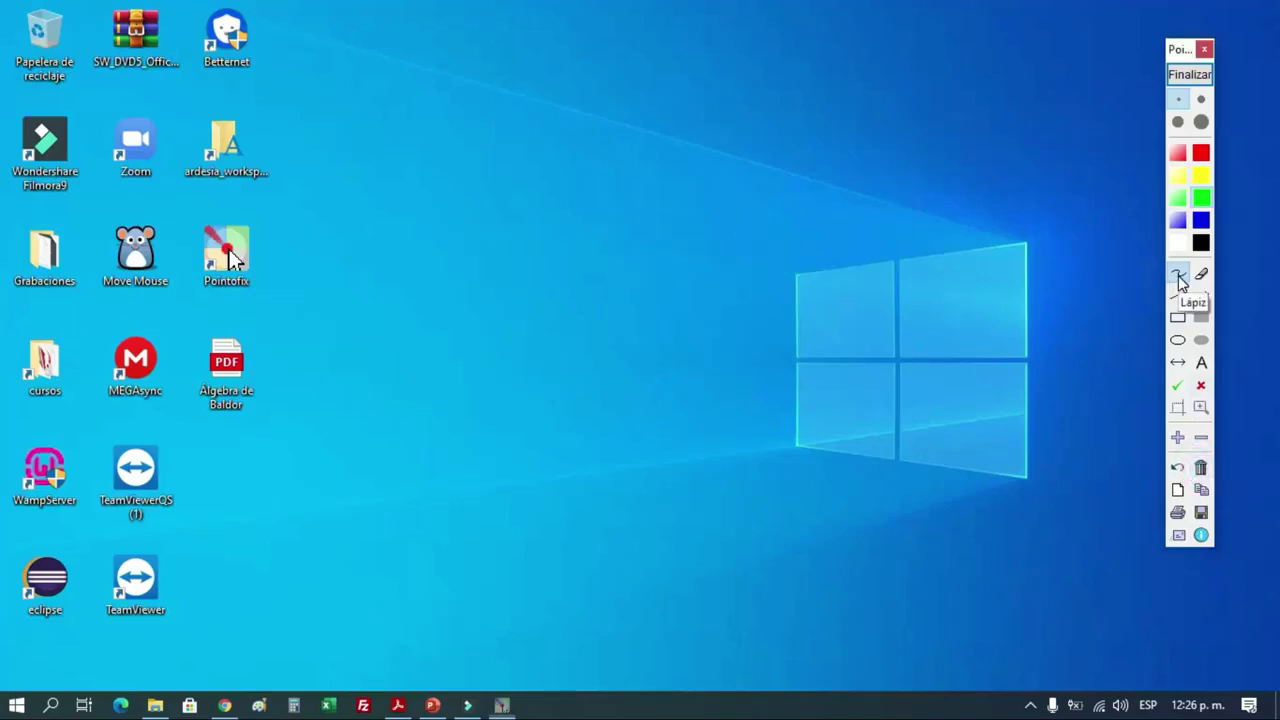
Step: Handwrite and underline "Hola" on the desktop with the thinnest green pencil
click(1179, 276)
drag(391, 180, 424, 358)
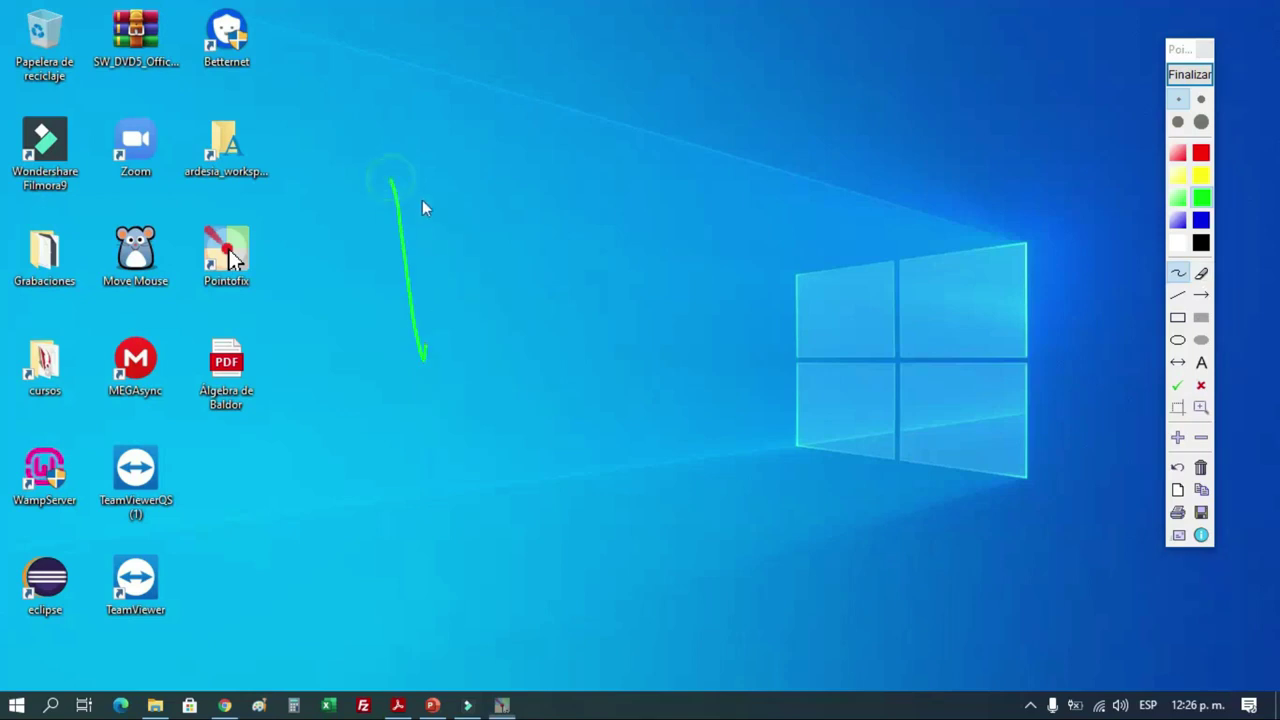
mouse_move(462, 242)
mouse_down()
mouse_move(589, 258)
mouse_move(362, 374)
mouse_up()
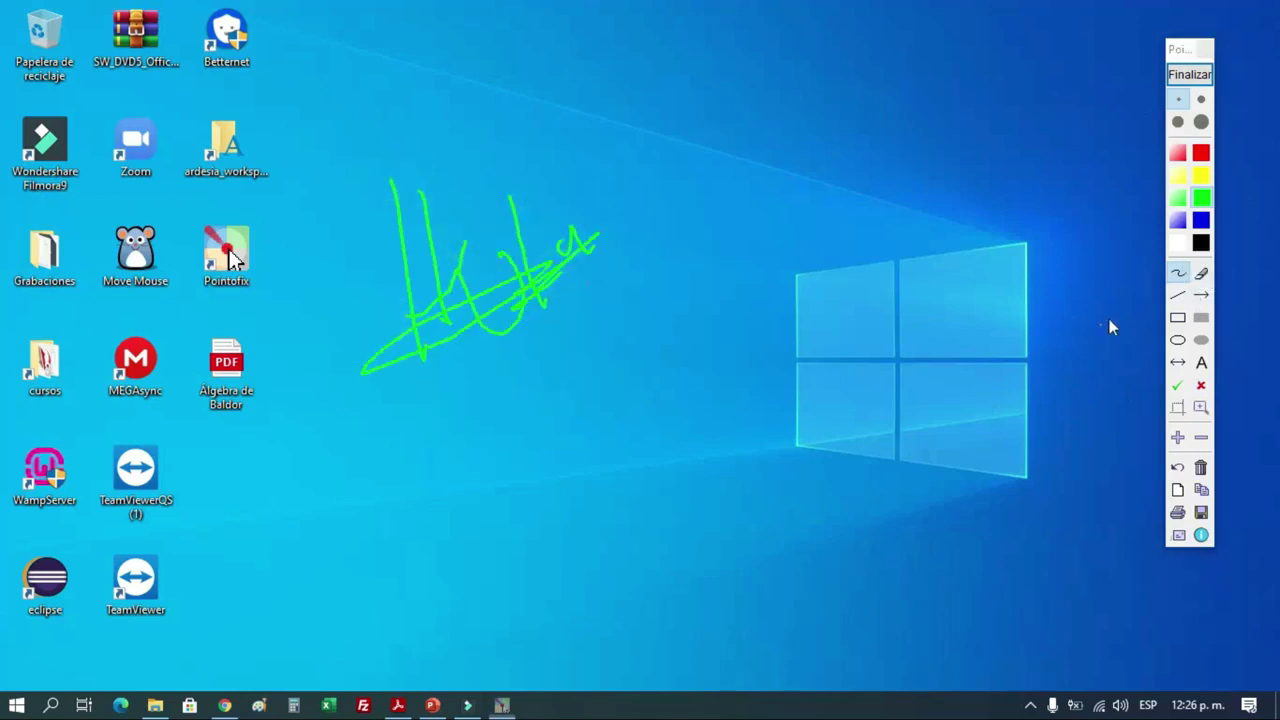
Step: Rub out most of the thin green writing with the eraser and clear the remaining traces
click(1201, 276)
mouse_move(503, 308)
mouse_down()
mouse_move(539, 241)
mouse_move(358, 350)
mouse_move(396, 170)
mouse_up()
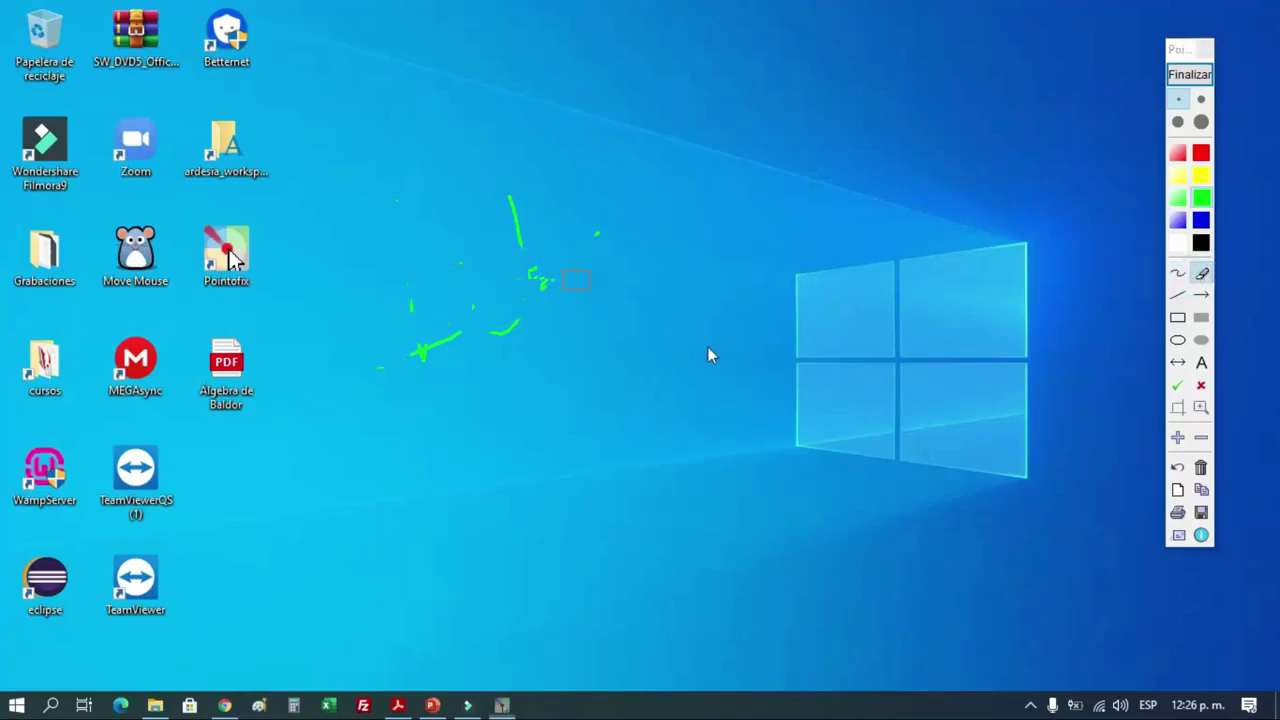
click(1201, 467)
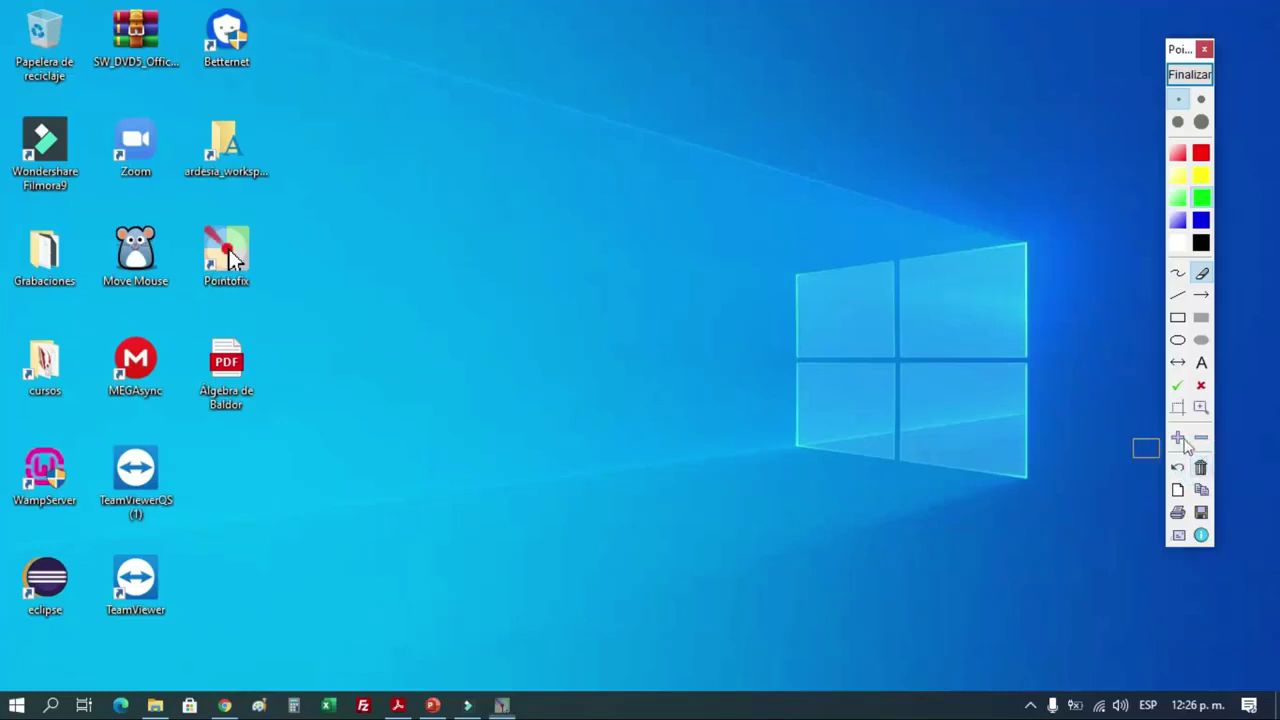
Step: Draw six straight green lines in the second thickness, two ending at desktop icons and four crossing beside them, and clear them all
click(1182, 296)
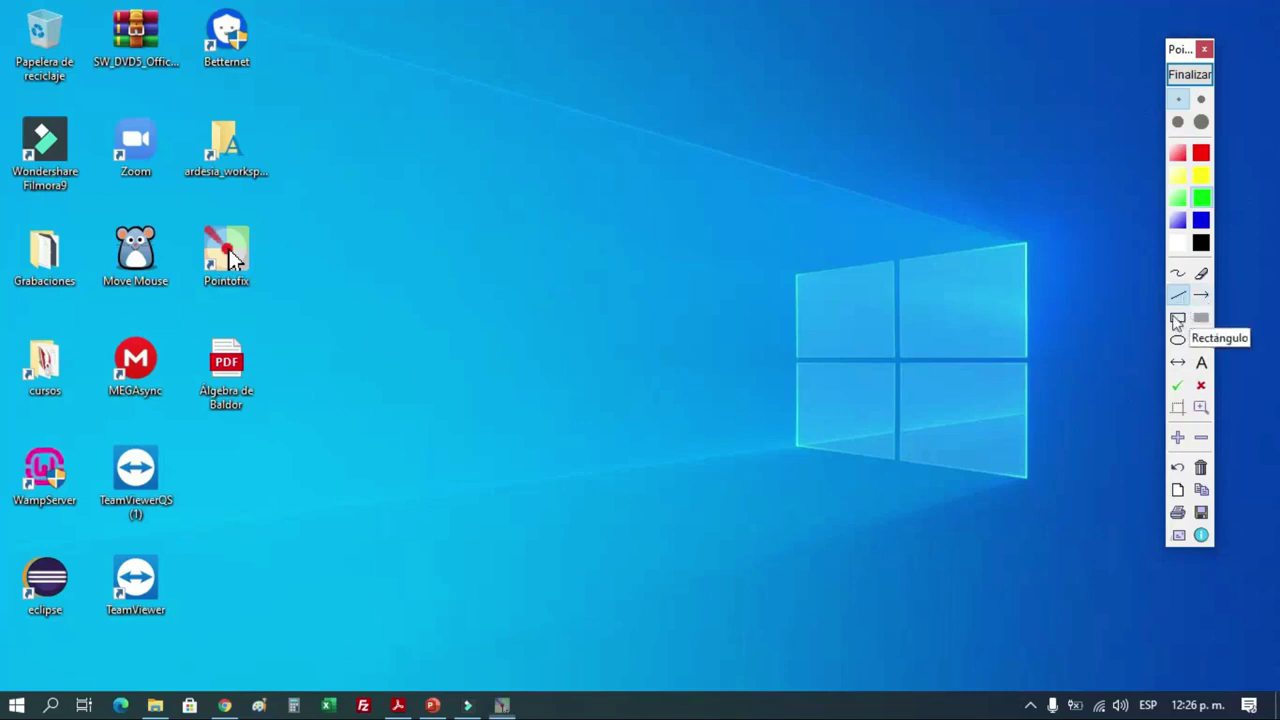
click(1200, 101)
mouse_move(316, 437)
mouse_down()
mouse_move(165, 360)
mouse_move(194, 363)
mouse_up()
drag(244, 412, 231, 381)
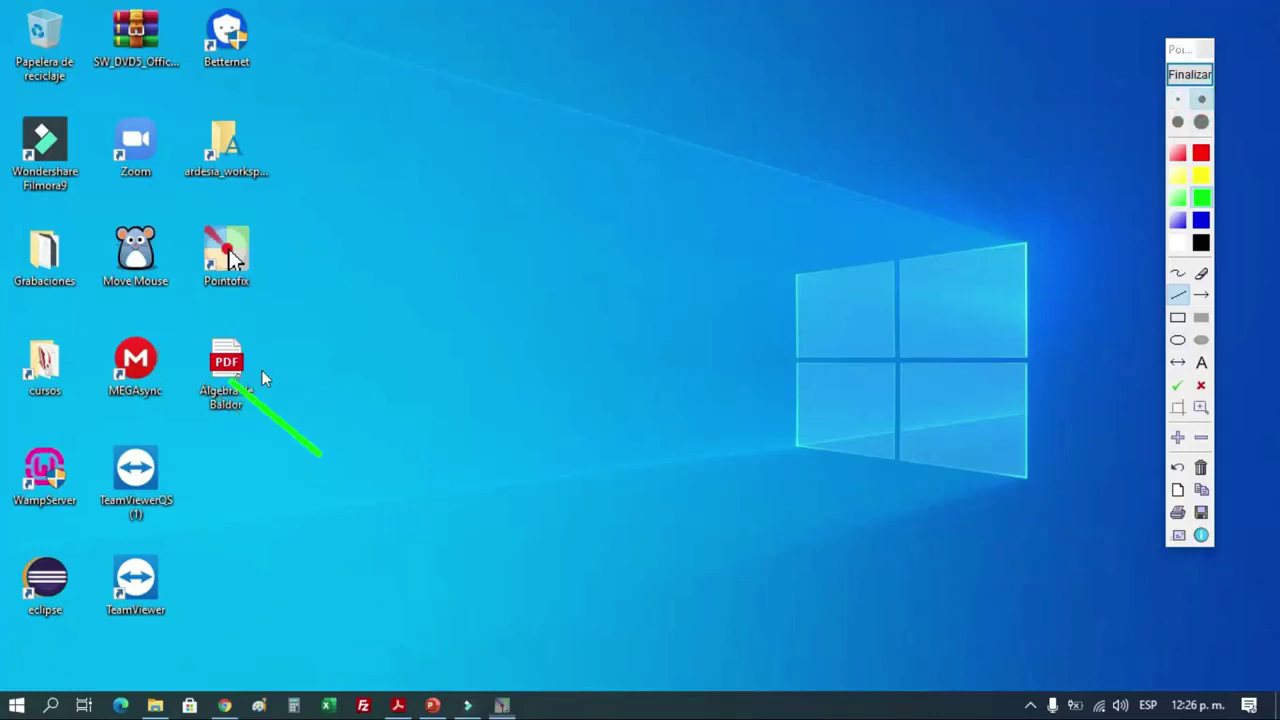
drag(365, 368, 262, 282)
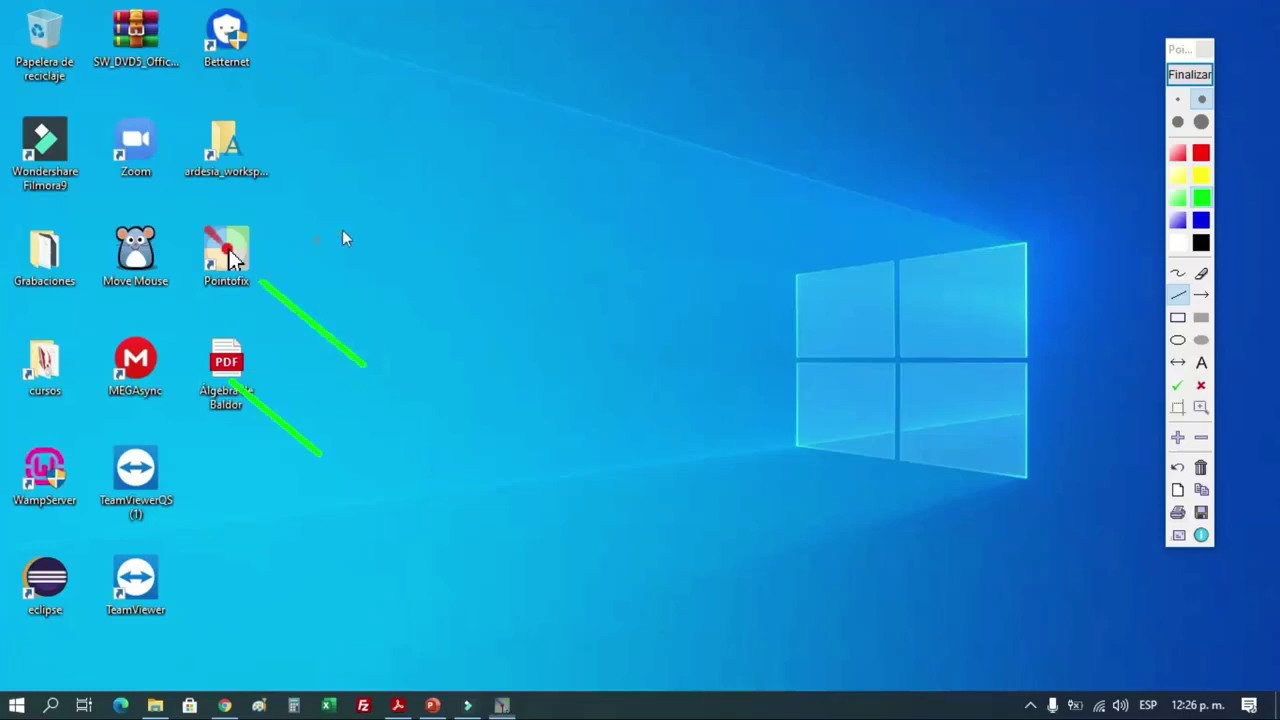
drag(385, 488, 386, 489)
drag(470, 527, 462, 503)
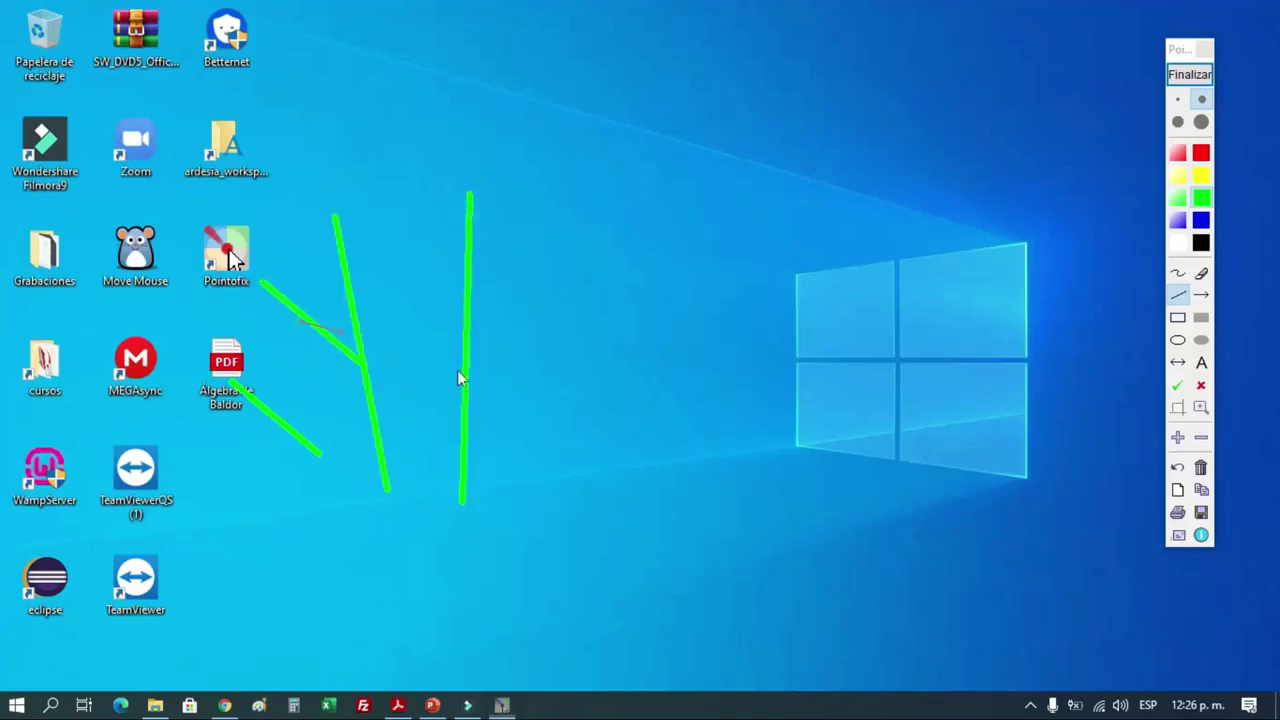
drag(296, 319, 686, 423)
drag(281, 479, 571, 479)
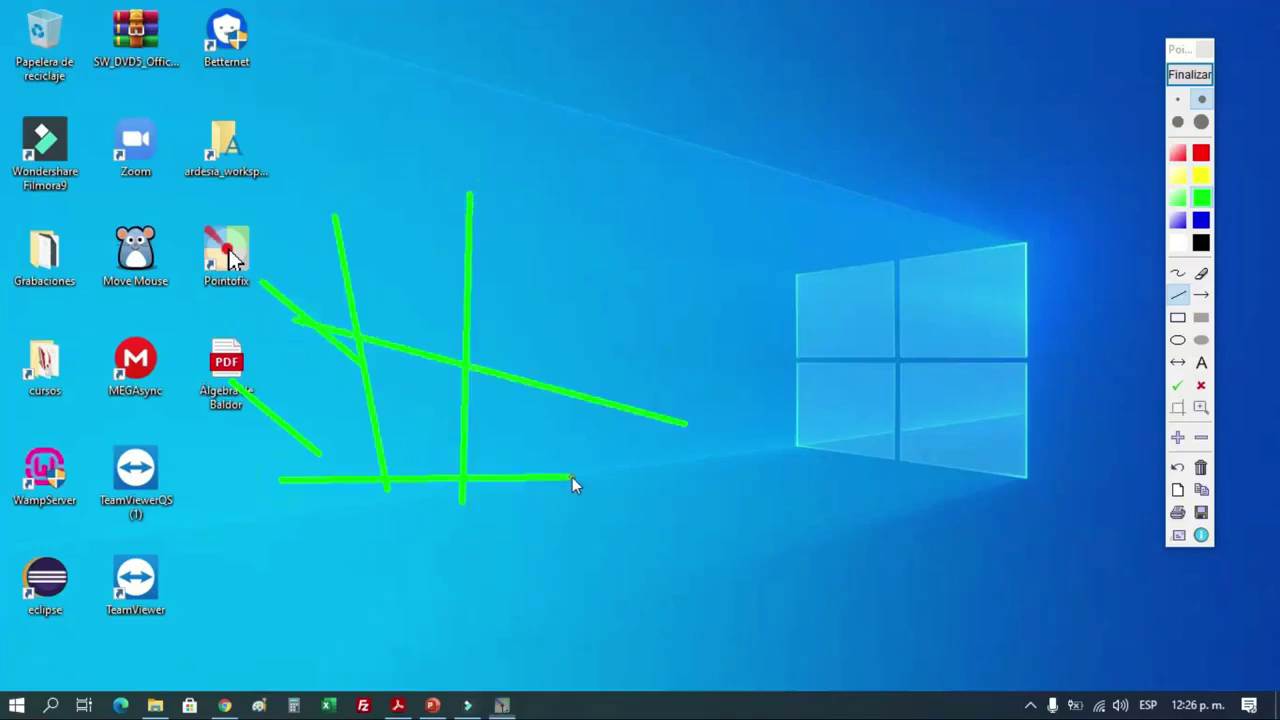
click(1201, 467)
Step: Draw a tic-tac-toe grid on the desktop from two upright and two crossing straight green lines
drag(506, 186, 476, 467)
drag(598, 184, 562, 644)
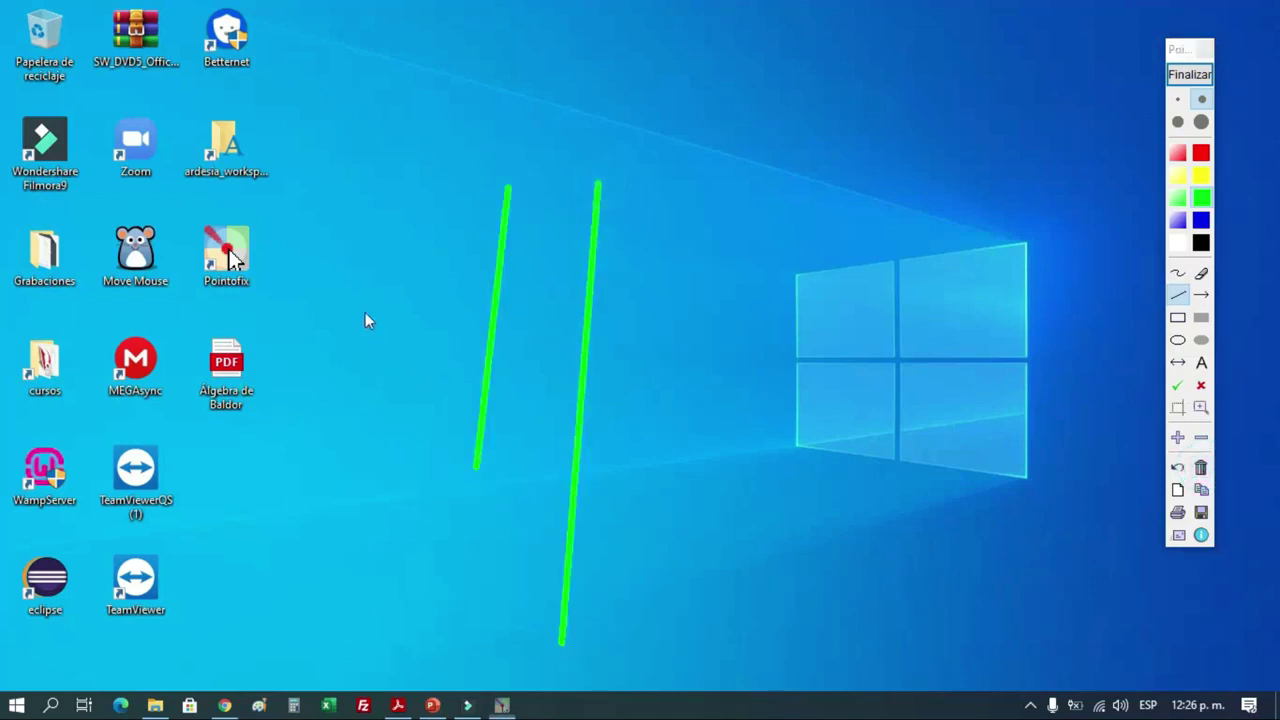
drag(378, 287, 872, 347)
drag(355, 378, 745, 436)
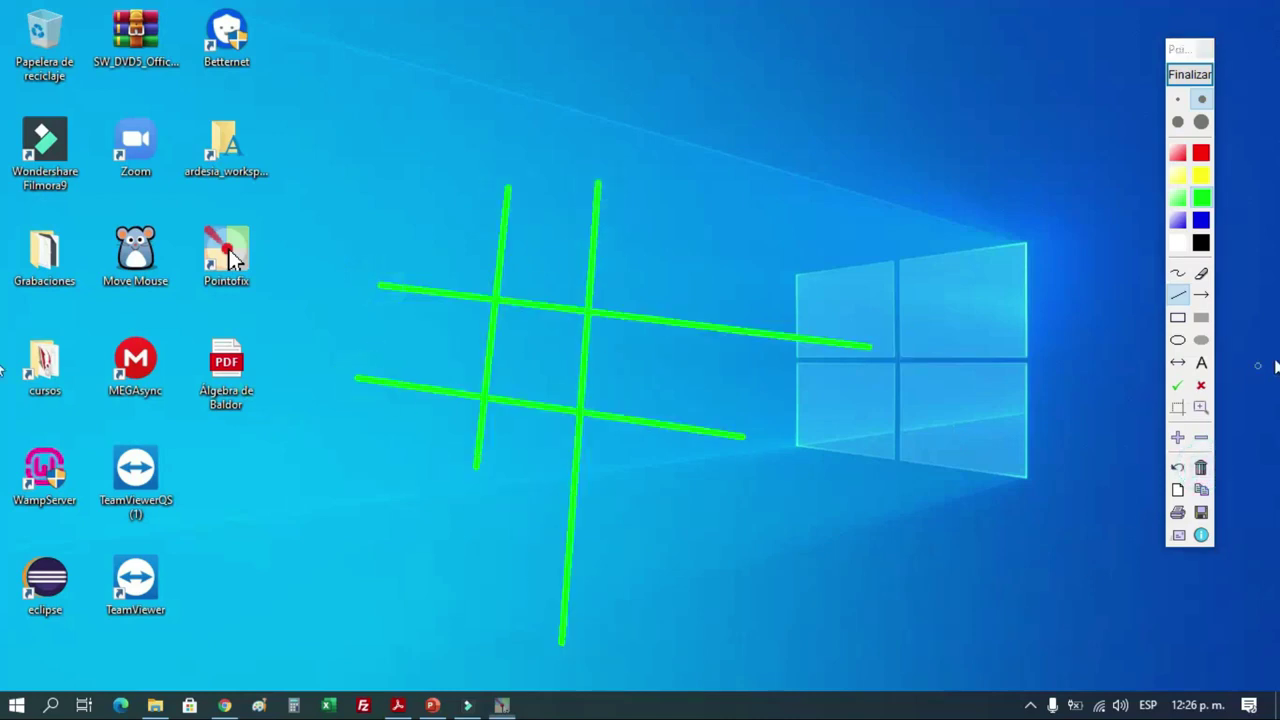
Step: Draw green arrows pointing at the Álgebra de Baldor, ardesia workspace and Betternet desktop icons
click(1204, 294)
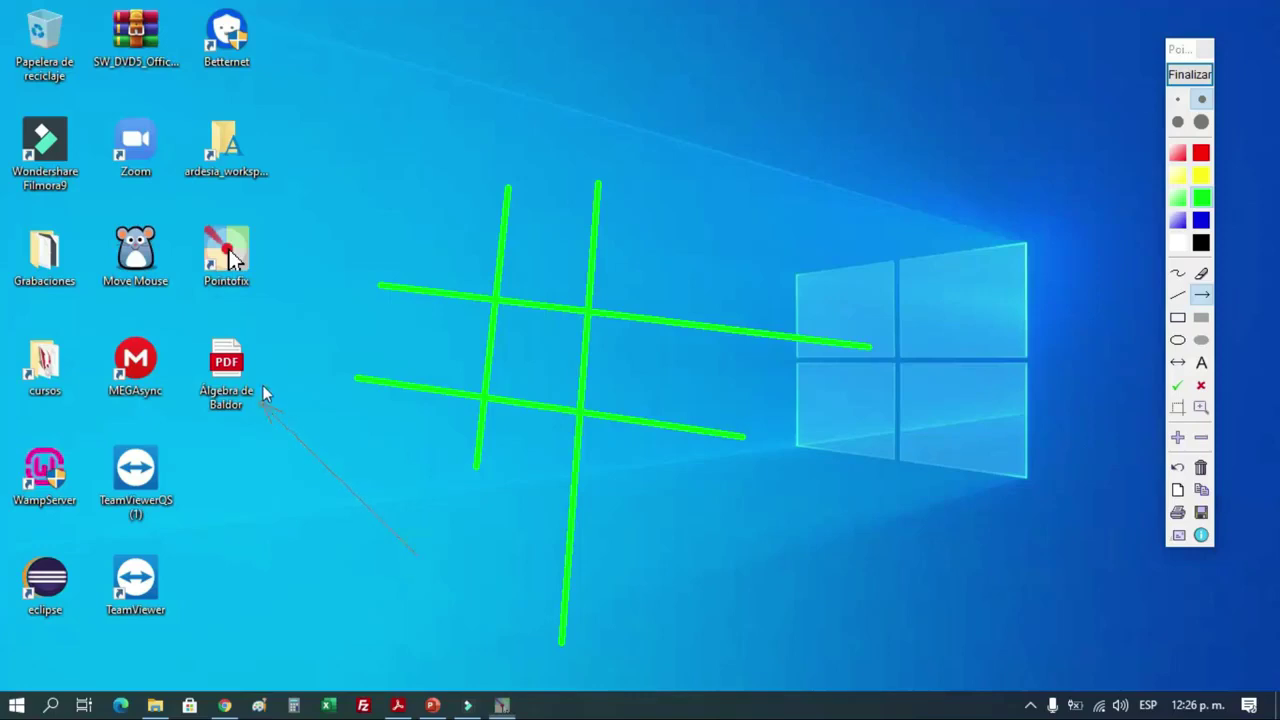
drag(265, 393, 263, 399)
drag(424, 136, 243, 142)
drag(227, 62, 251, 47)
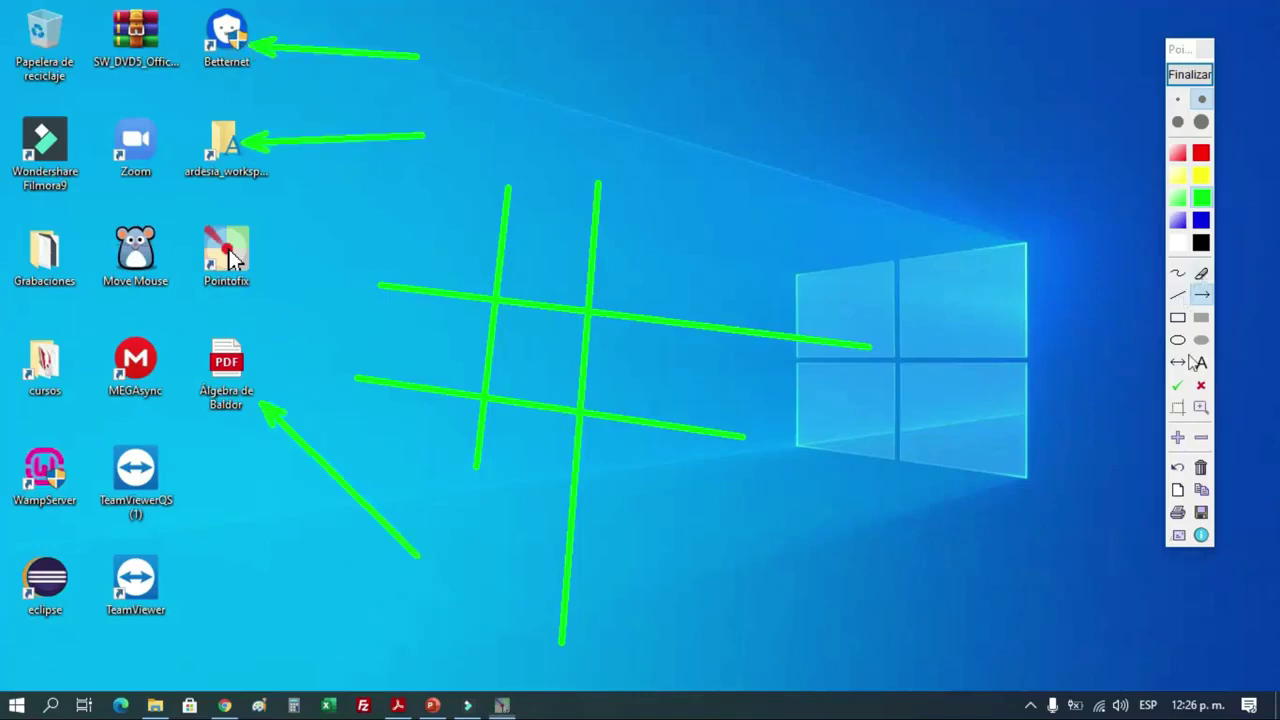
Step: Draw blue arrows pointing at the TeamViewerQS, MEGAsync and Pointofix desktop icons
click(1204, 228)
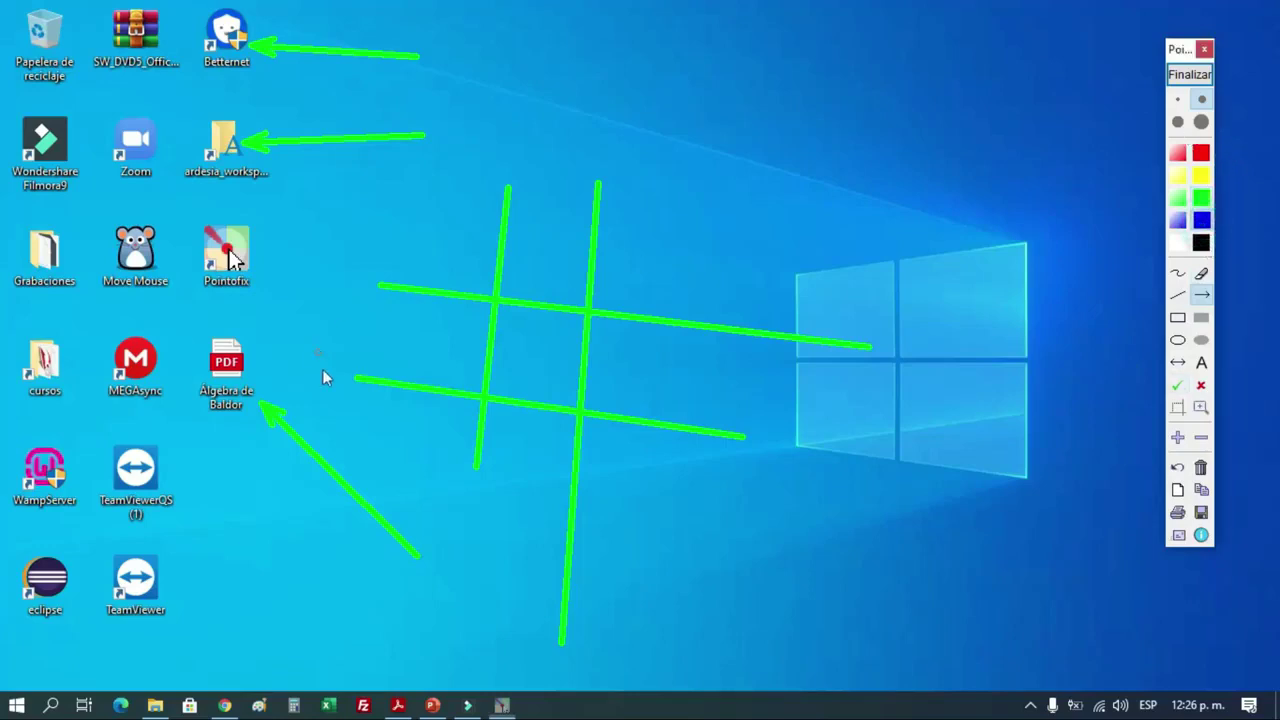
mouse_move(274, 589)
mouse_down()
mouse_move(169, 499)
mouse_move(155, 381)
mouse_up()
drag(247, 224, 243, 223)
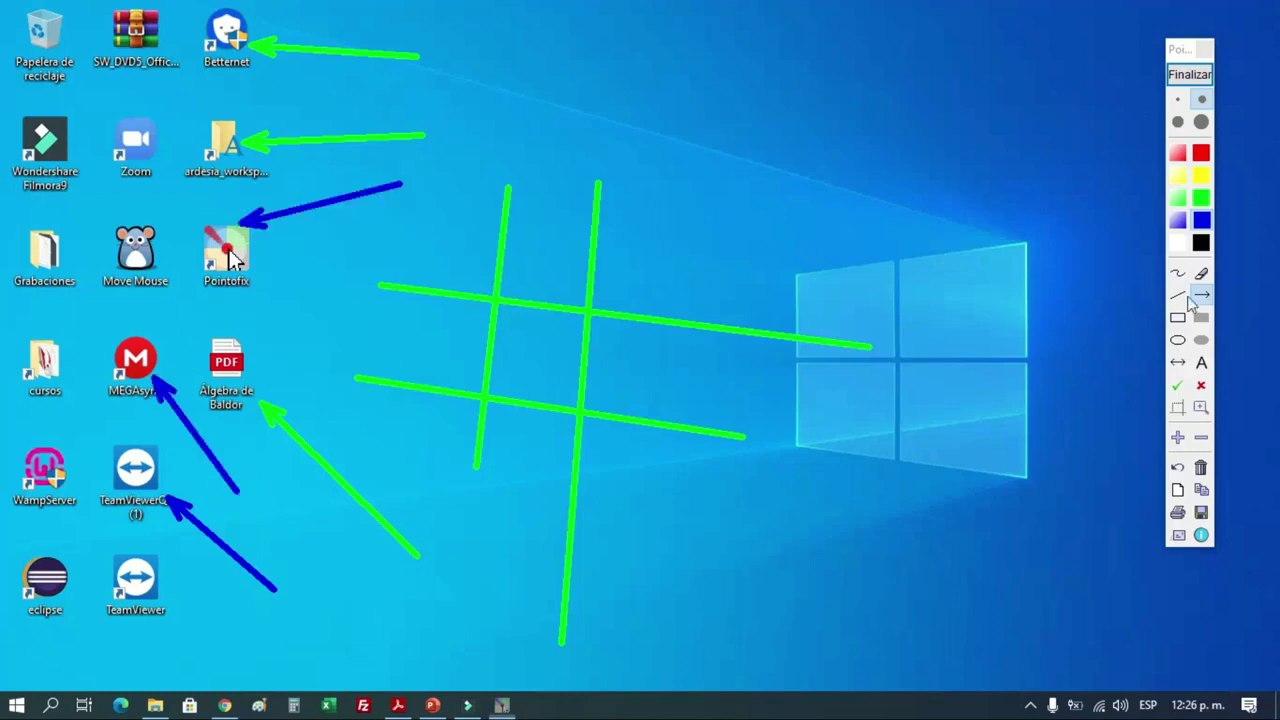
Step: Draw an outlined blue rectangle over the upper part of the Windows logo and a filled blue rectangle below it
click(1178, 318)
mouse_move(627, 86)
mouse_down()
mouse_move(806, 256)
mouse_move(958, 298)
mouse_up()
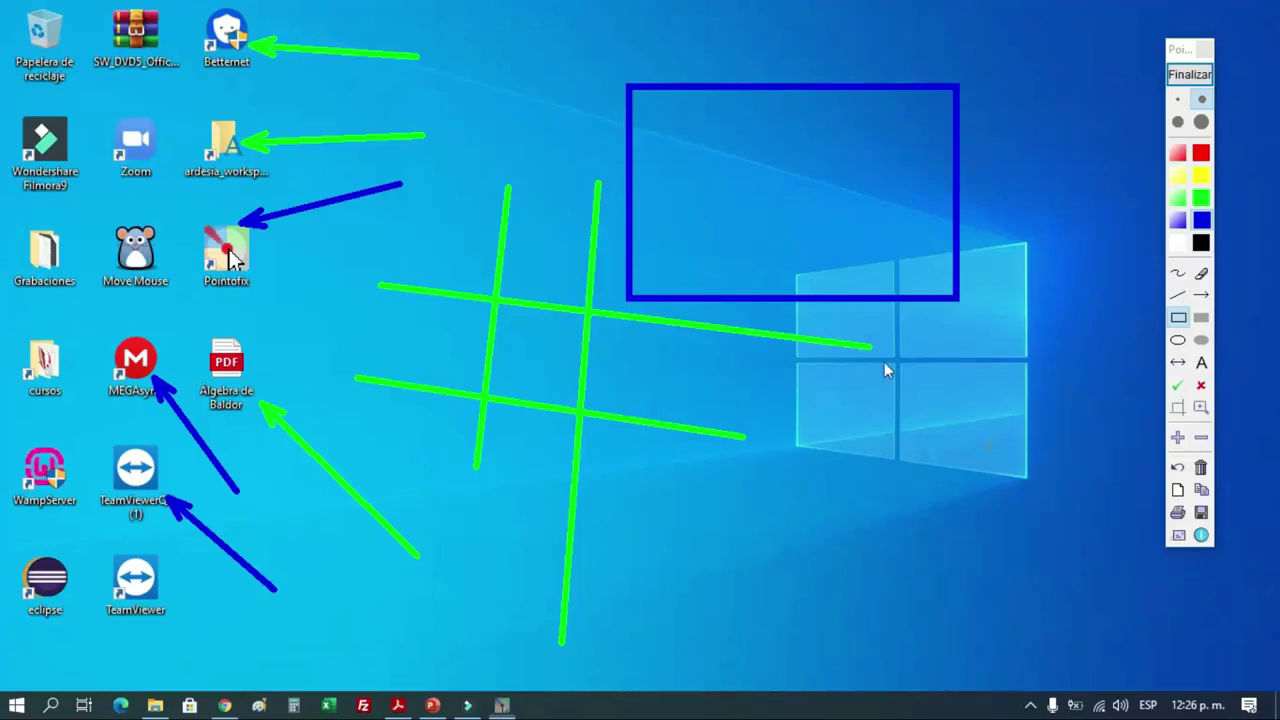
click(1201, 318)
drag(897, 404, 552, 610)
Step: Draw an outlined blue ellipse beside the rectangle and a filled blue ellipse inside it, and clear all drawings
click(1178, 340)
drag(400, 86, 535, 289)
click(1201, 340)
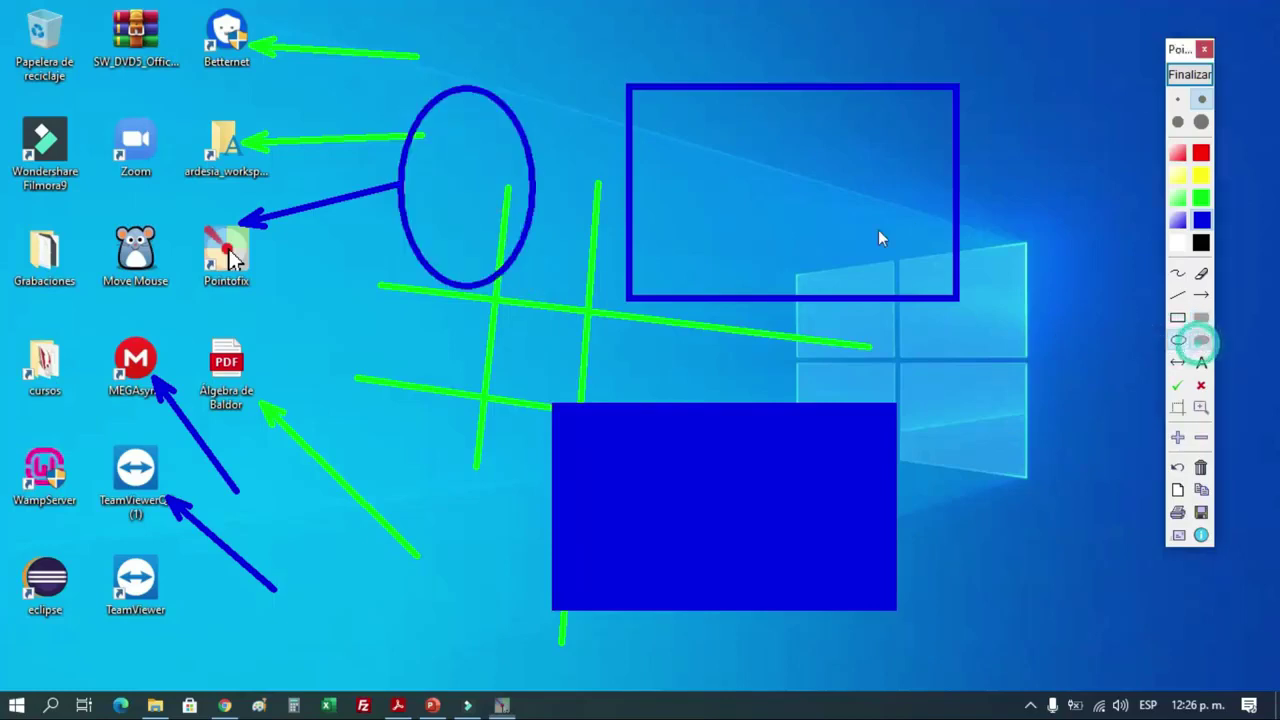
drag(793, 153, 886, 243)
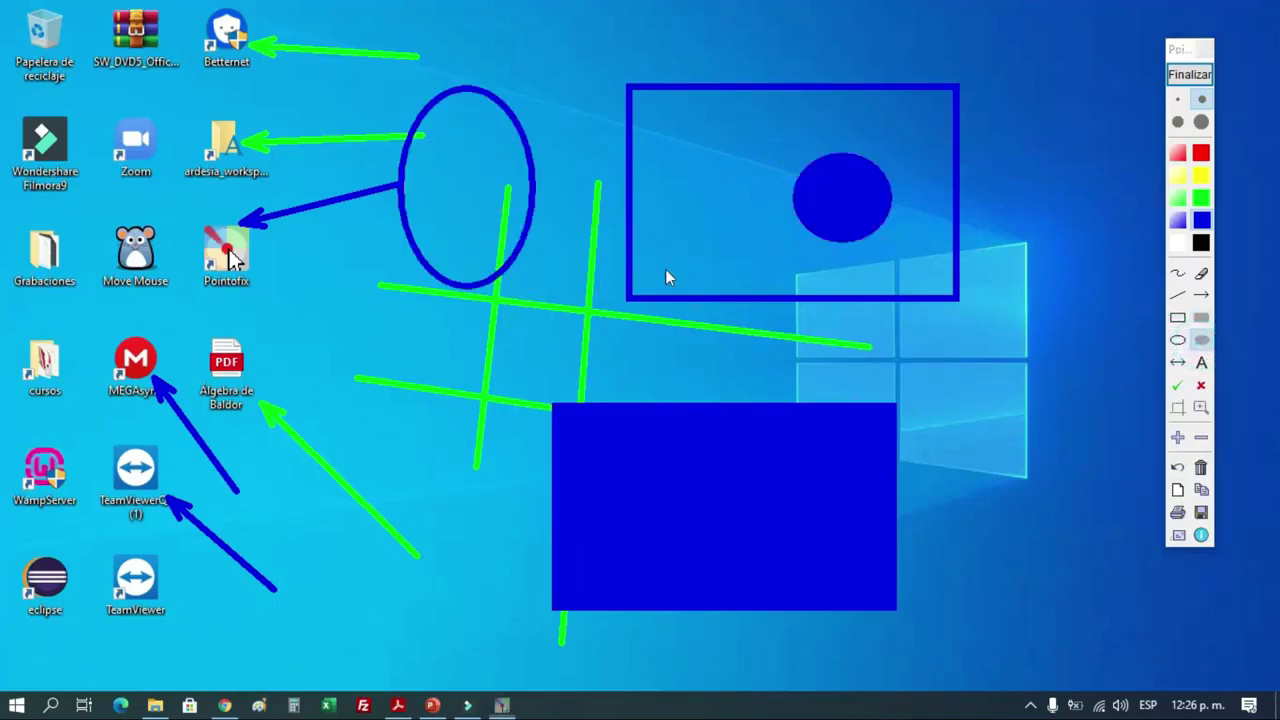
click(1203, 470)
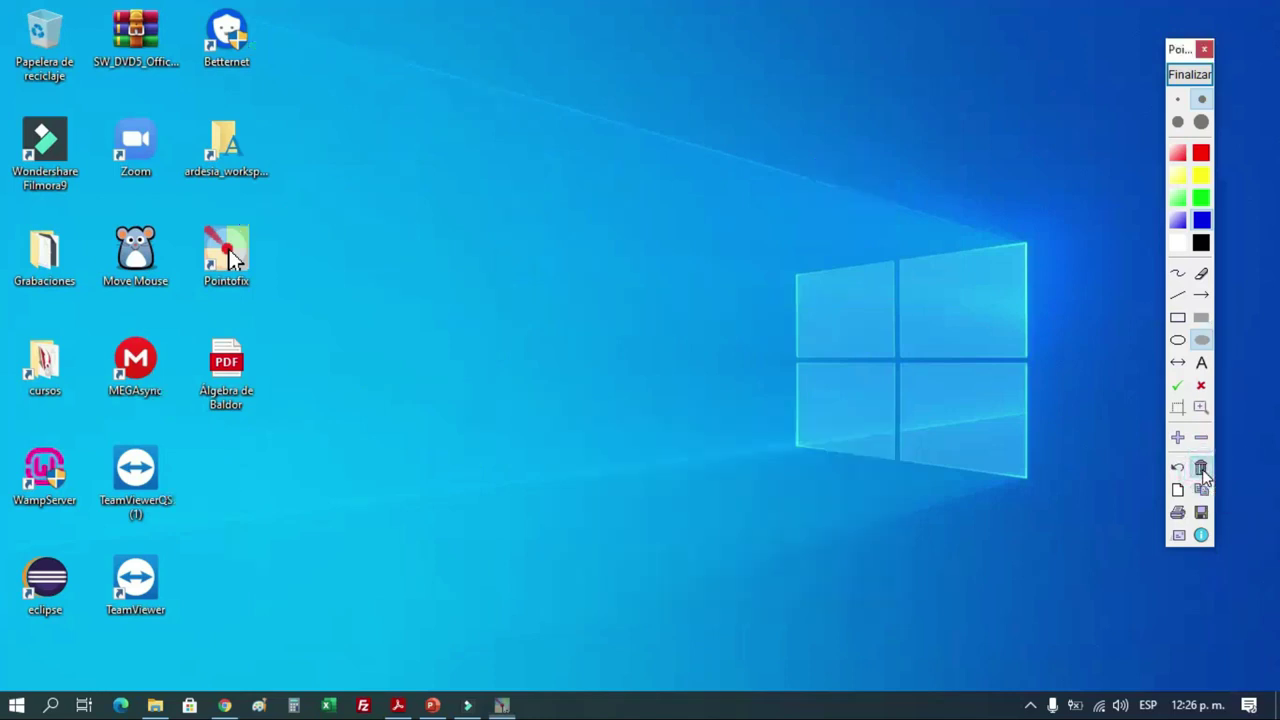
Step: Draw a vertical and a horizontal blue double-headed arrow crossing each other on the desktop, and clear all drawings
click(1179, 364)
mouse_move(548, 115)
mouse_down()
mouse_move(612, 492)
mouse_move(557, 503)
mouse_up()
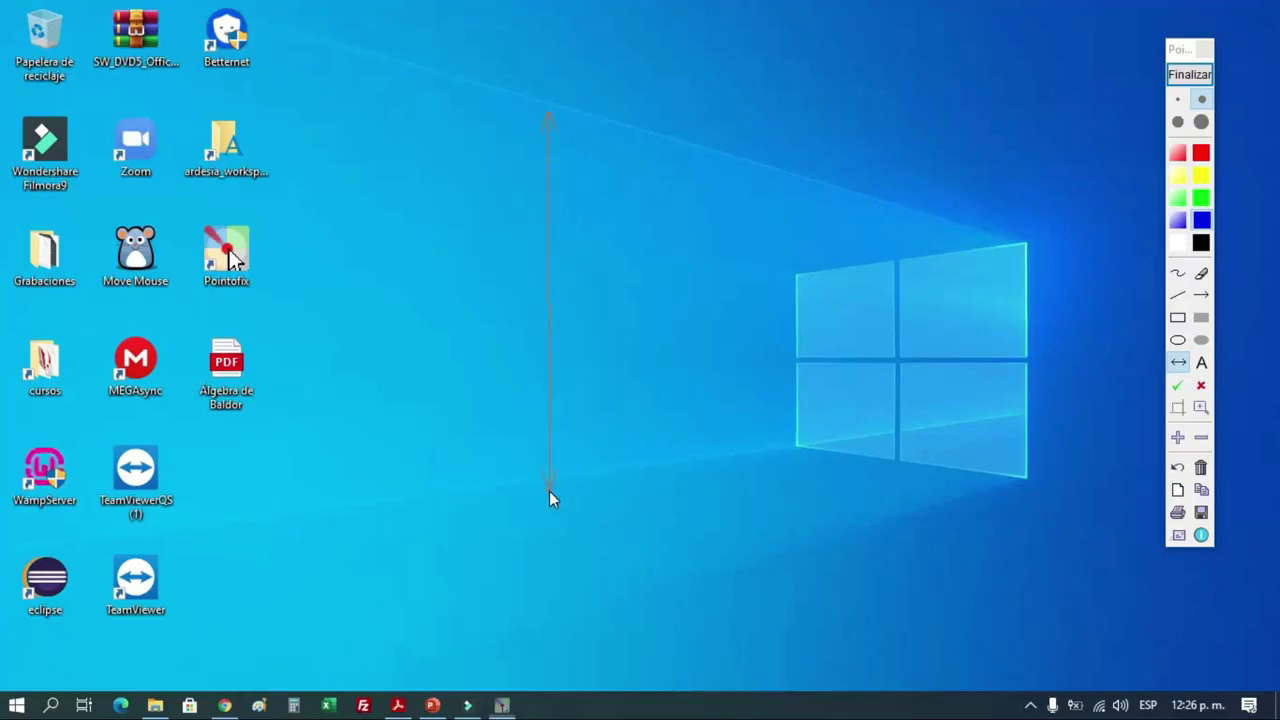
drag(683, 500, 683, 500)
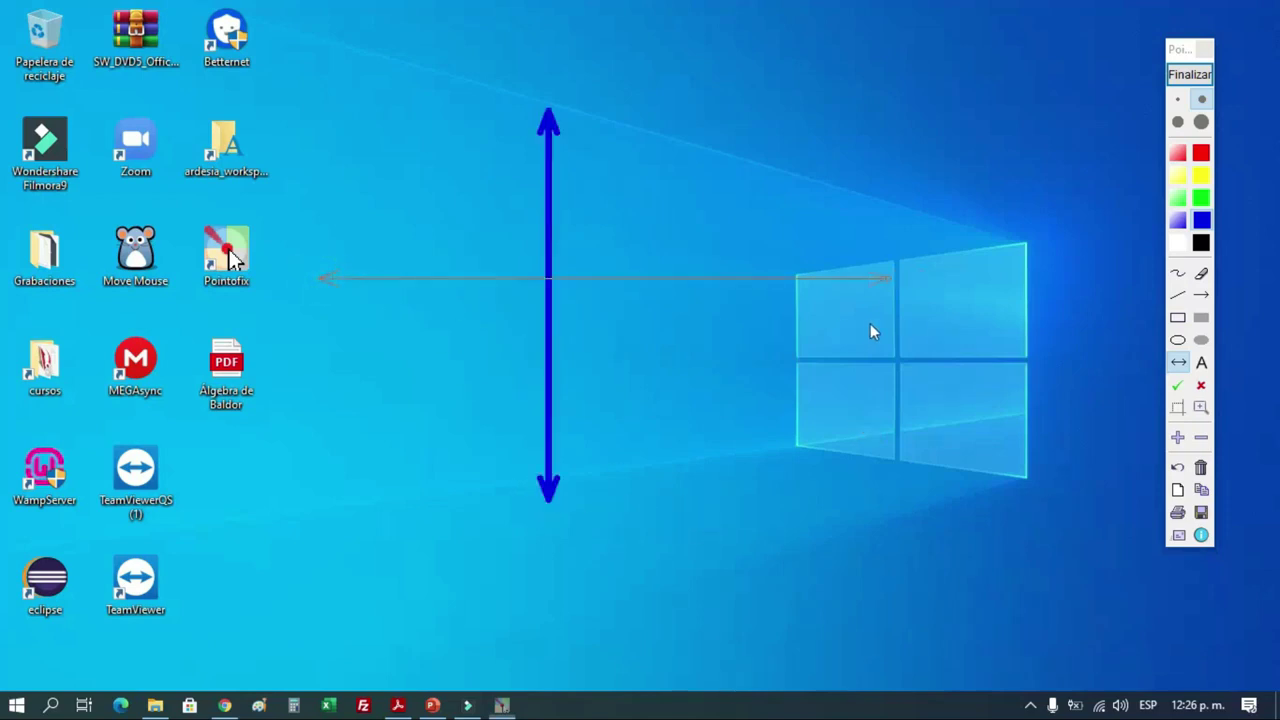
drag(870, 324, 866, 325)
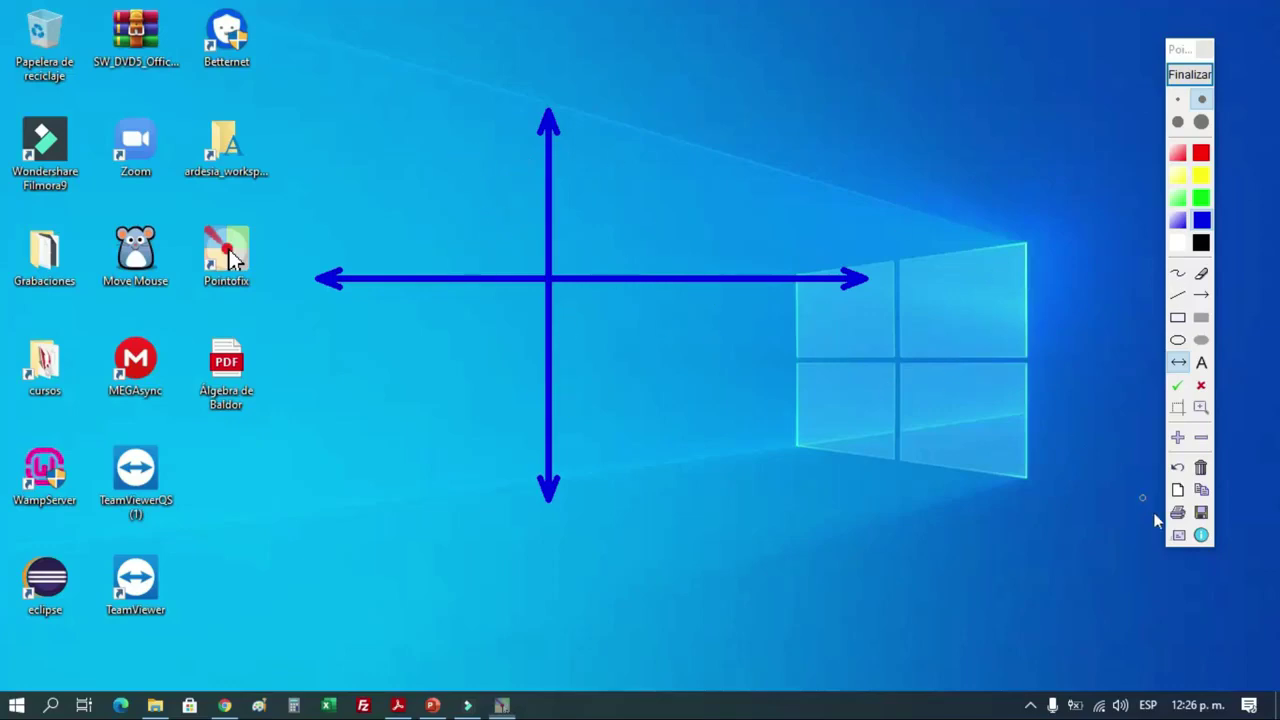
click(1178, 490)
click(1084, 446)
click(1097, 450)
click(1201, 467)
Step: Add the blue text annotation "safasf" beside the ardesia workspace icon
click(1201, 363)
click(389, 126)
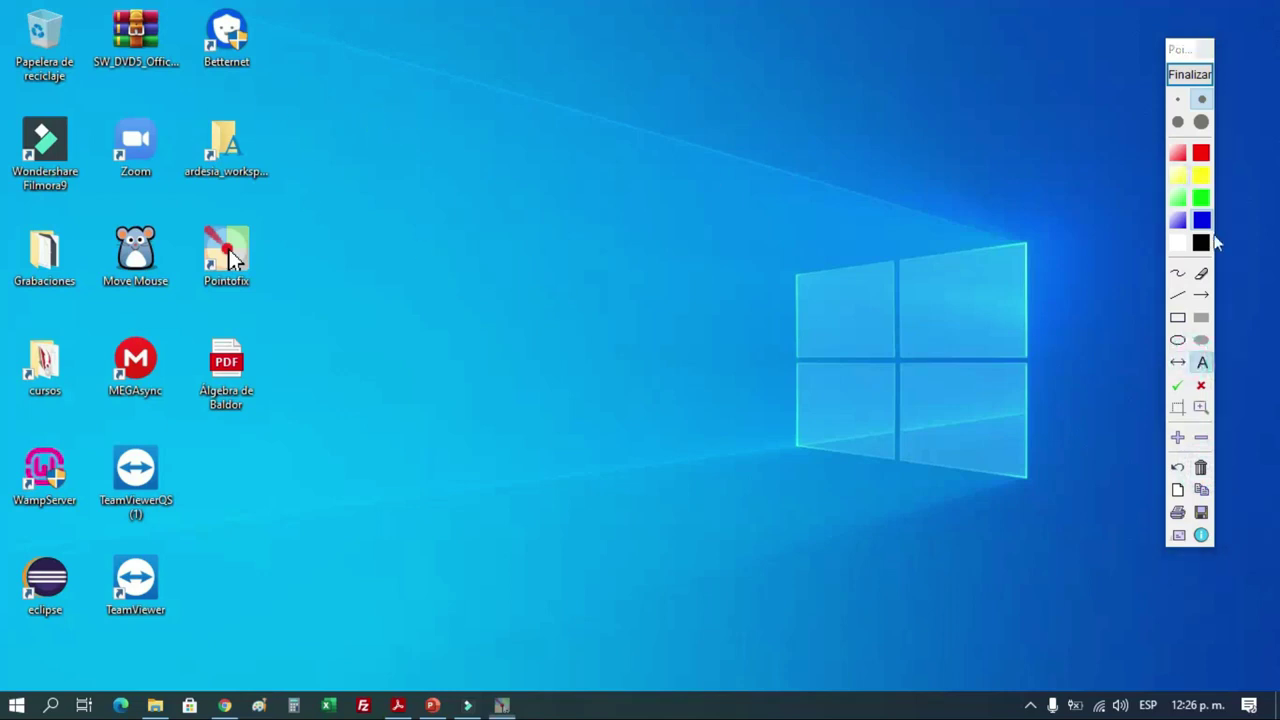
click(420, 140)
text(sa)
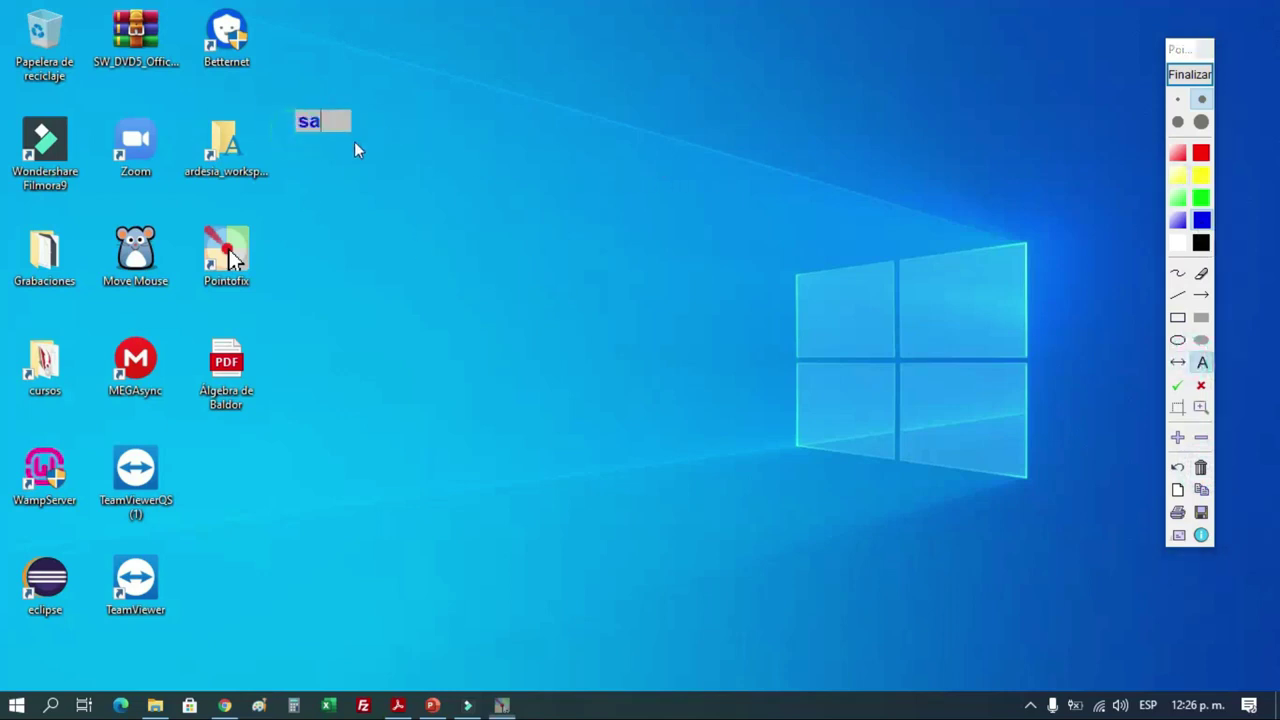
text(fasf)
Step: Add the text annotations "asfasfsa" in green and "asfasf" in red near the blue text, and clear all annotations
click(1201, 198)
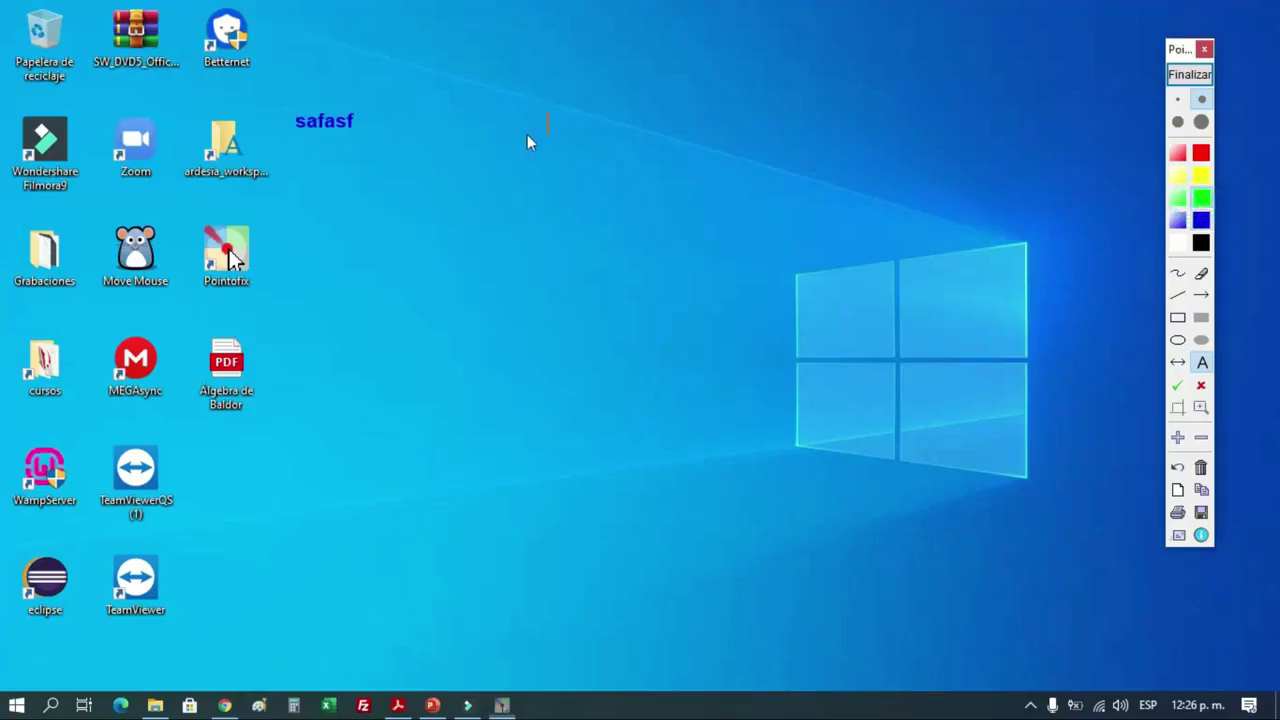
text(asfasfsa)
click(491, 158)
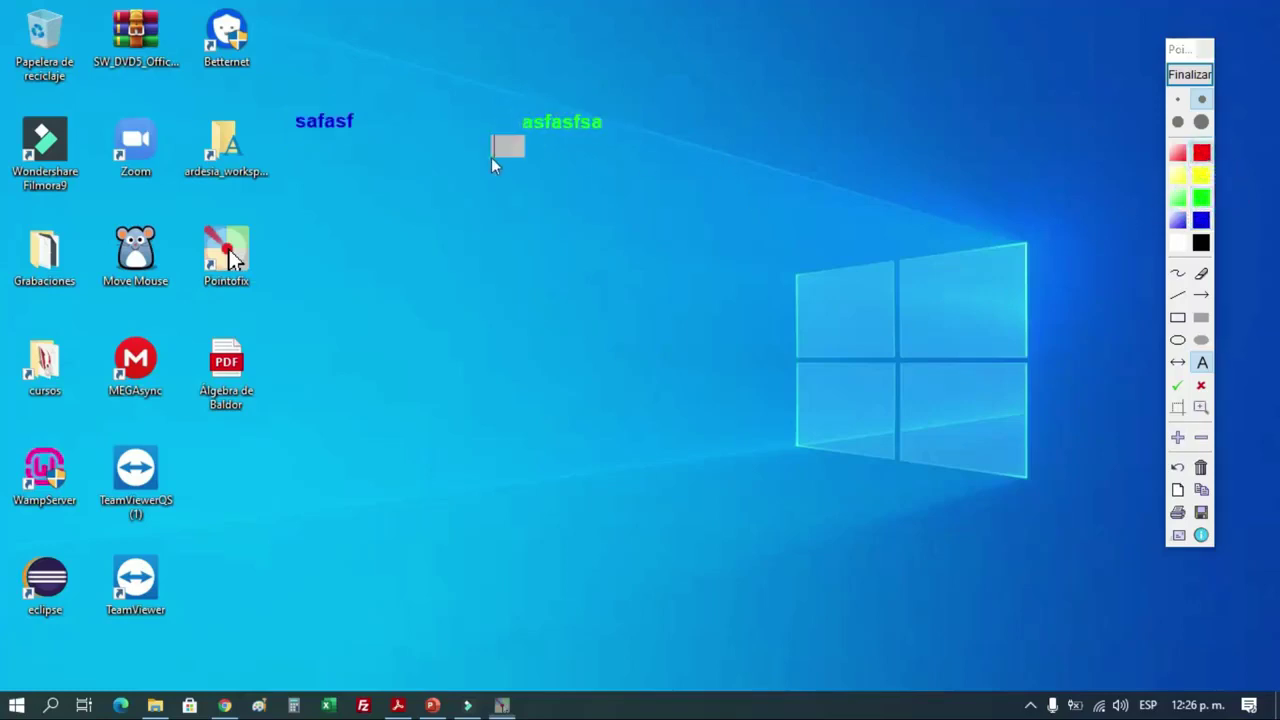
text(asfasf)
click(1201, 467)
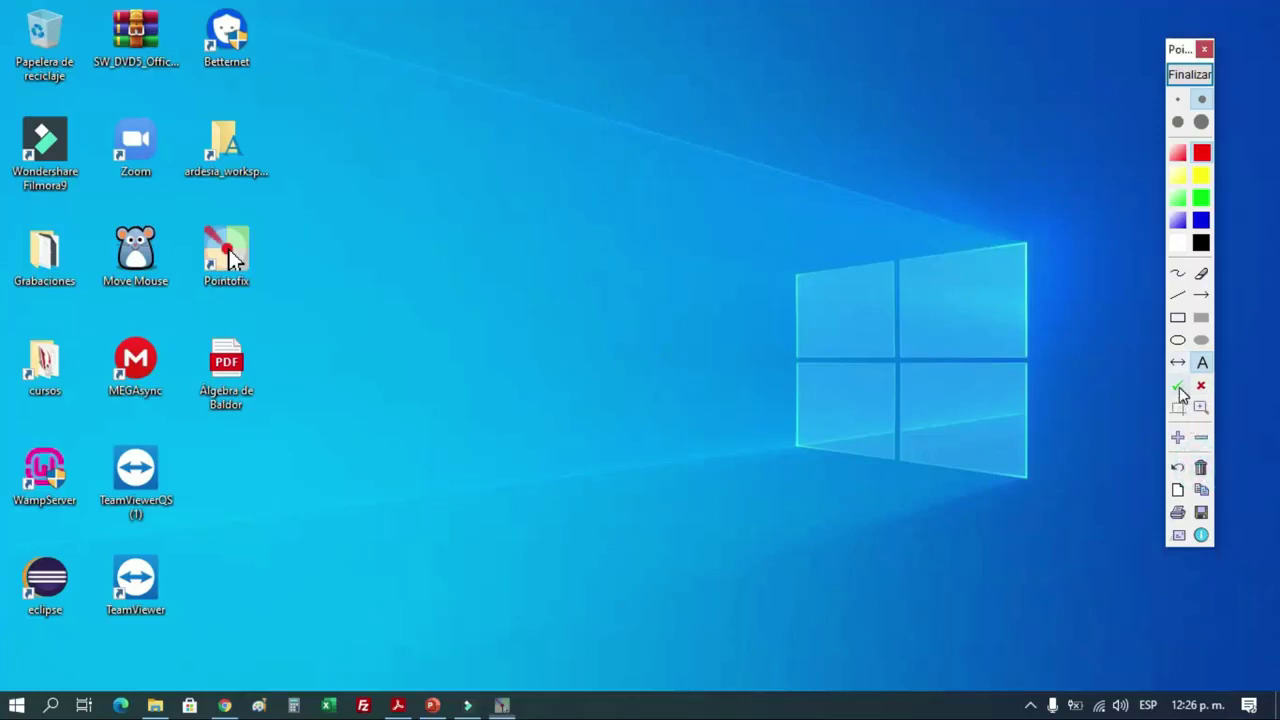
Step: Put green check marks beside the Álgebra de Baldor, Pointofix and ardesia workspace icons and red crosses beside the TeamViewer and TeamViewerQS icons
click(1178, 388)
click(262, 258)
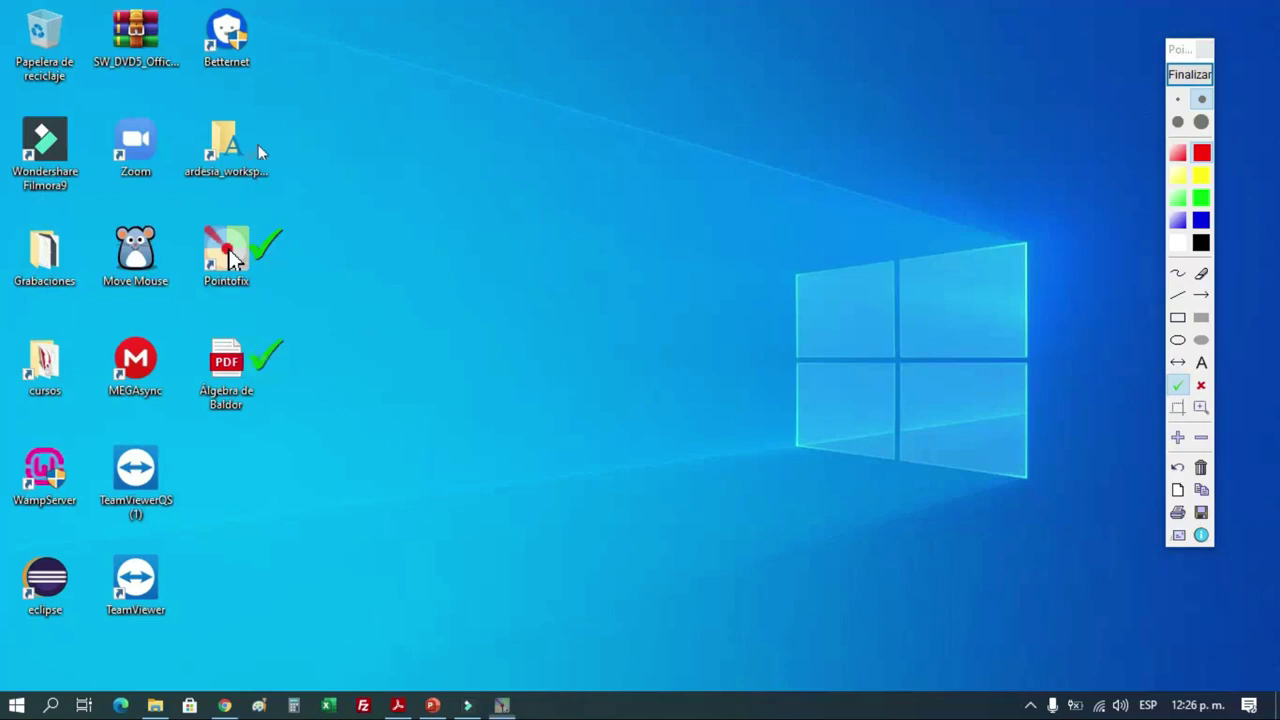
click(1201, 385)
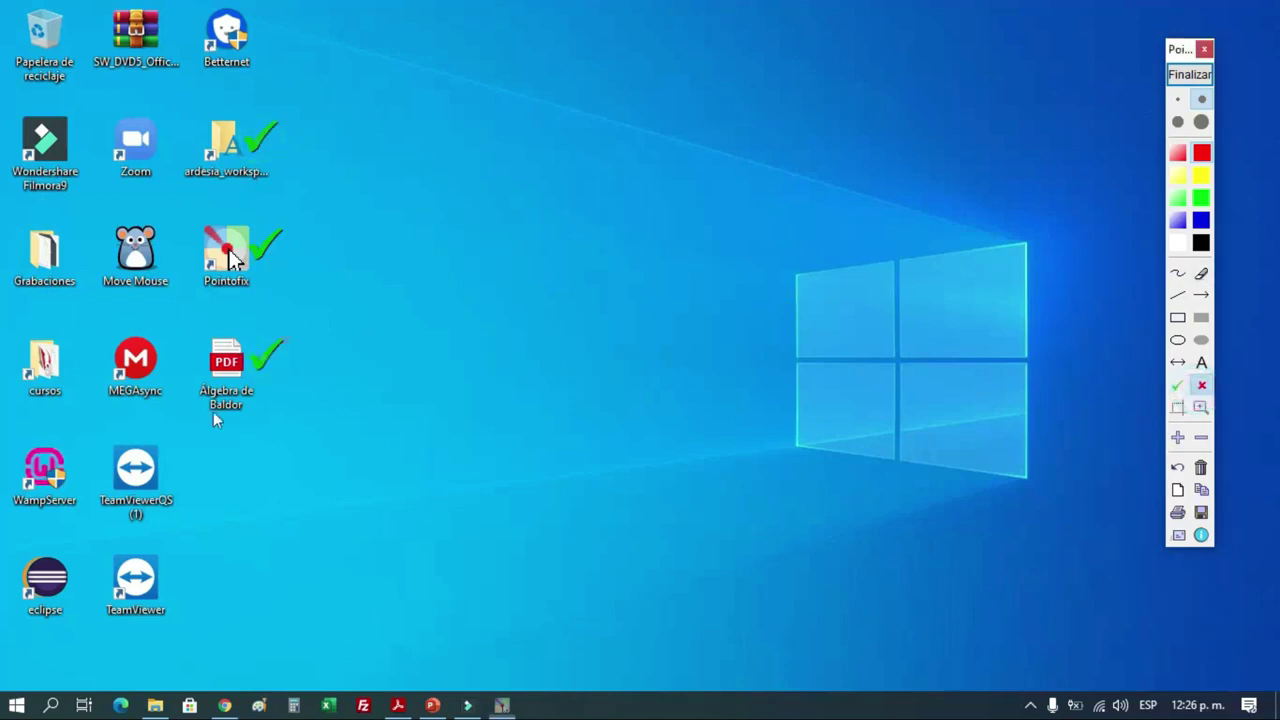
click(181, 470)
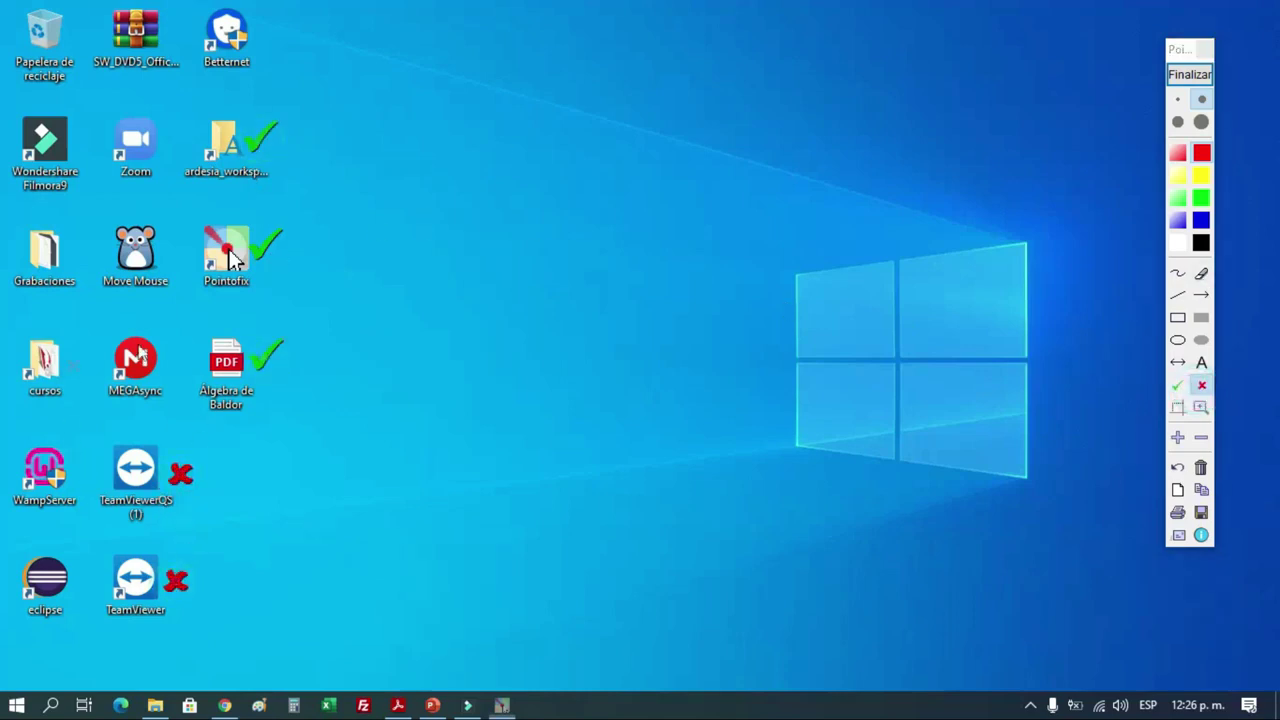
Step: Place red crosses in the largest size over the Grabaciones and Move Mouse icons, and clear all annotations
click(1201, 121)
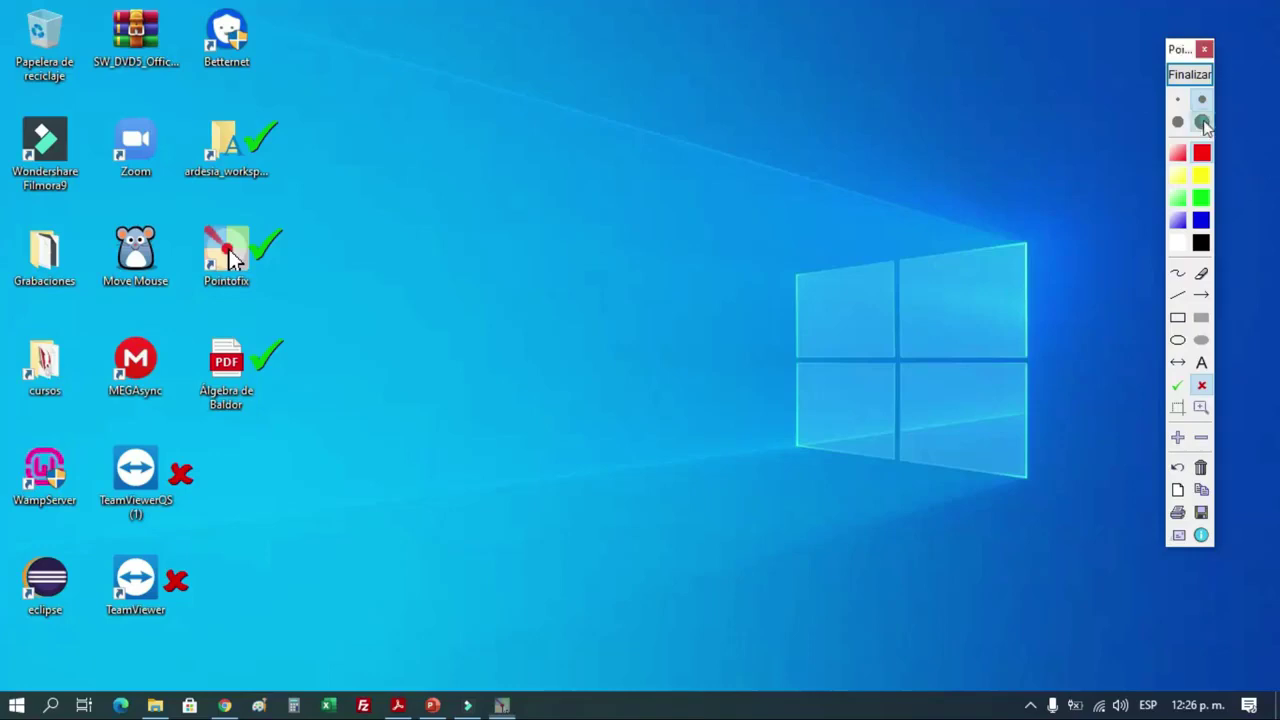
click(43, 256)
click(140, 252)
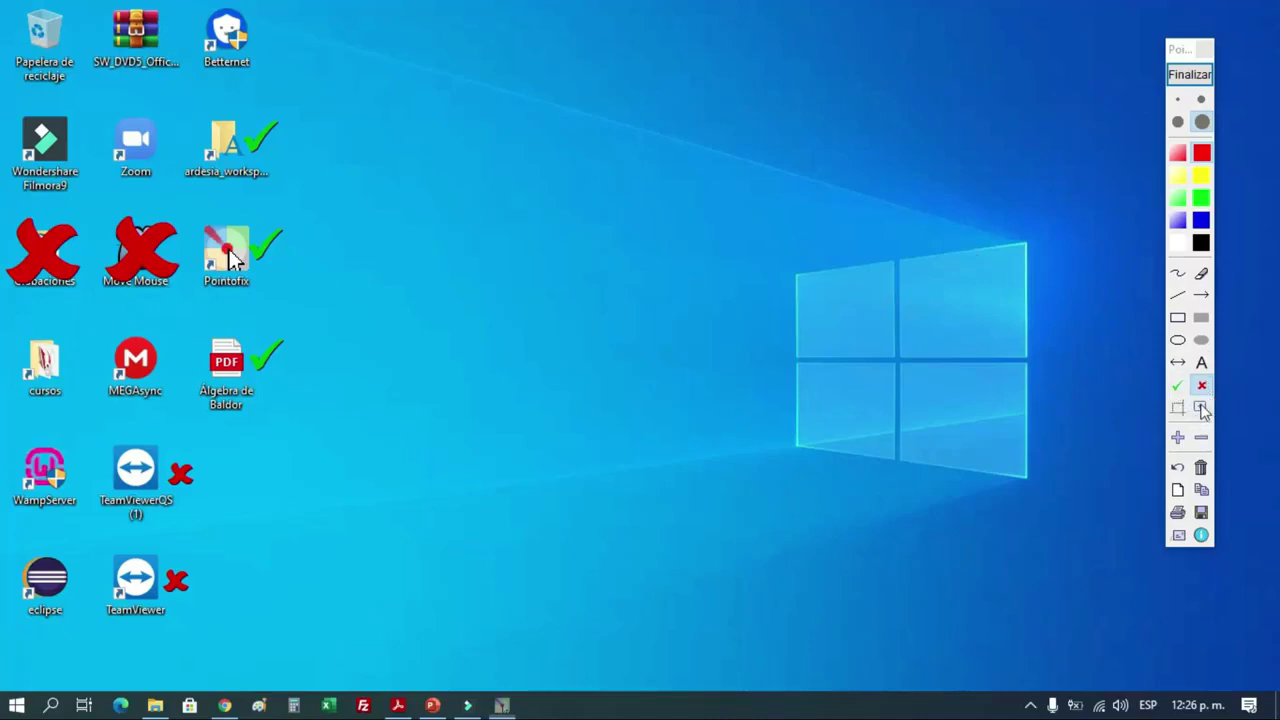
click(1201, 467)
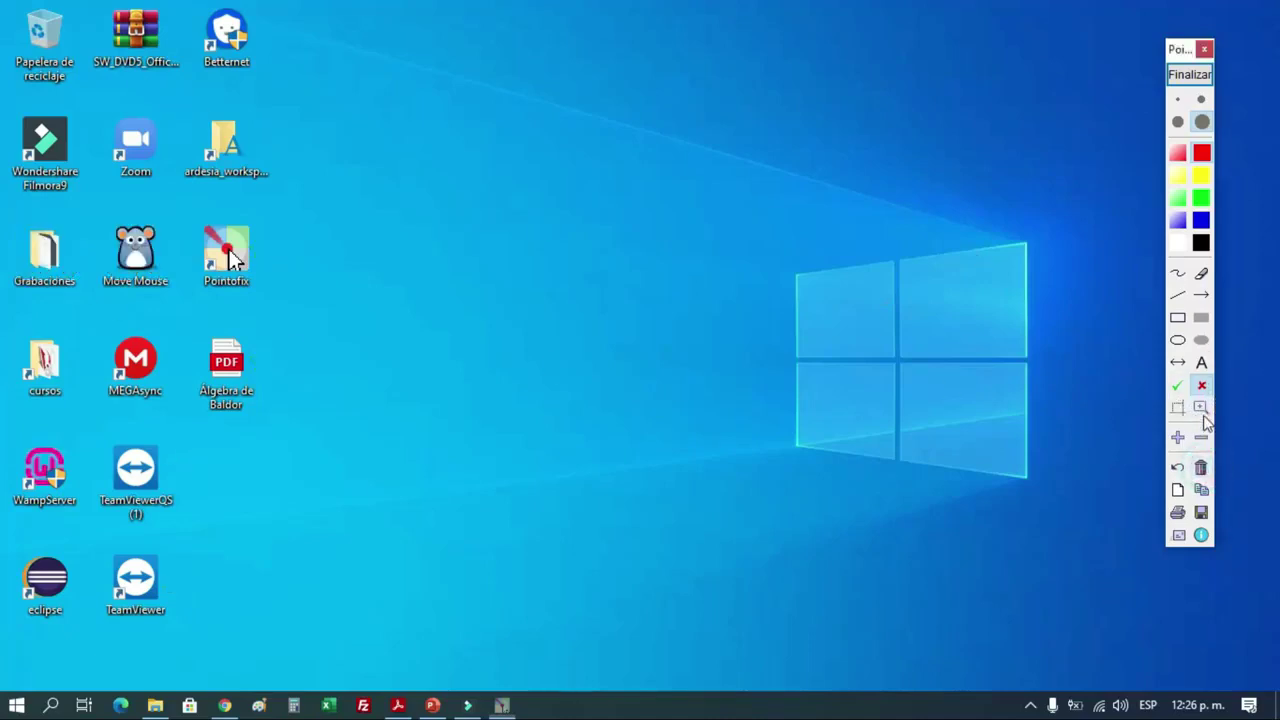
Step: Choose the magnifier tool, and switch to Álgebra de Baldor.pdf in Adobe Acrobat Reader at the Formulas section on page 3
click(1201, 408)
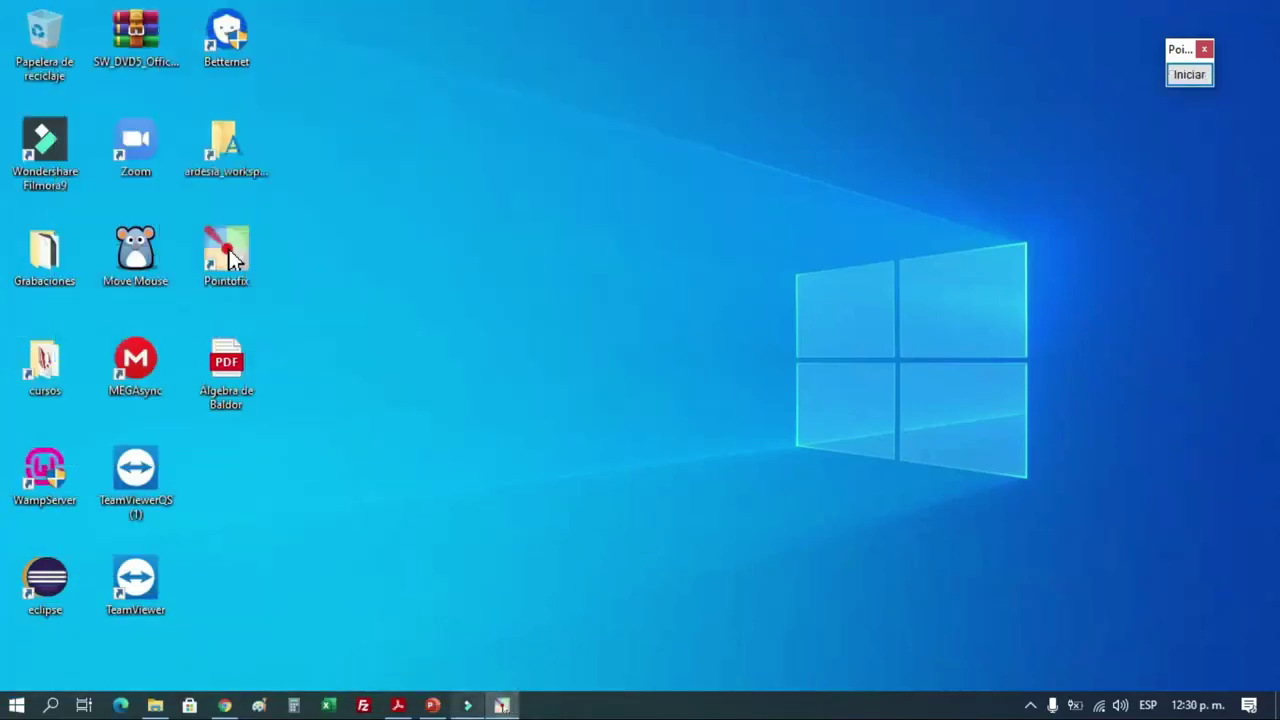
click(399, 697)
scroll(374, 296, up, 5)
scroll(374, 296, down, 5)
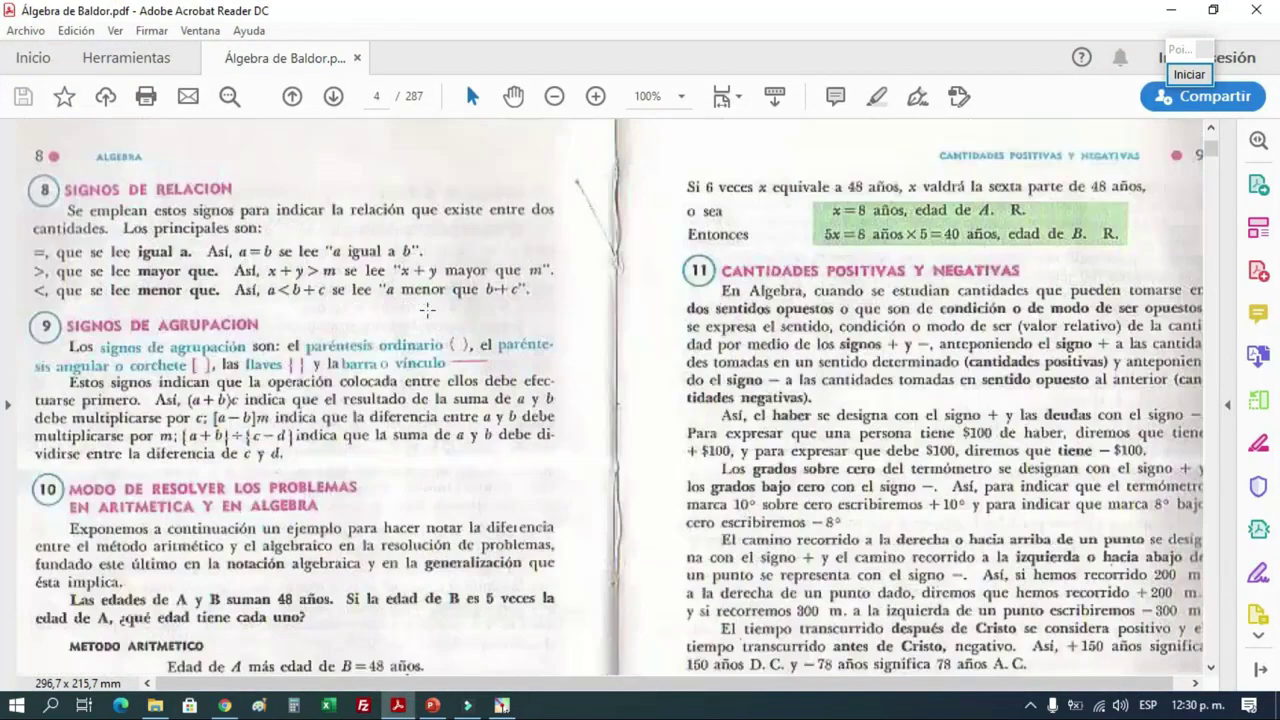
scroll(471, 295, up, 6)
scroll(471, 294, down, 1)
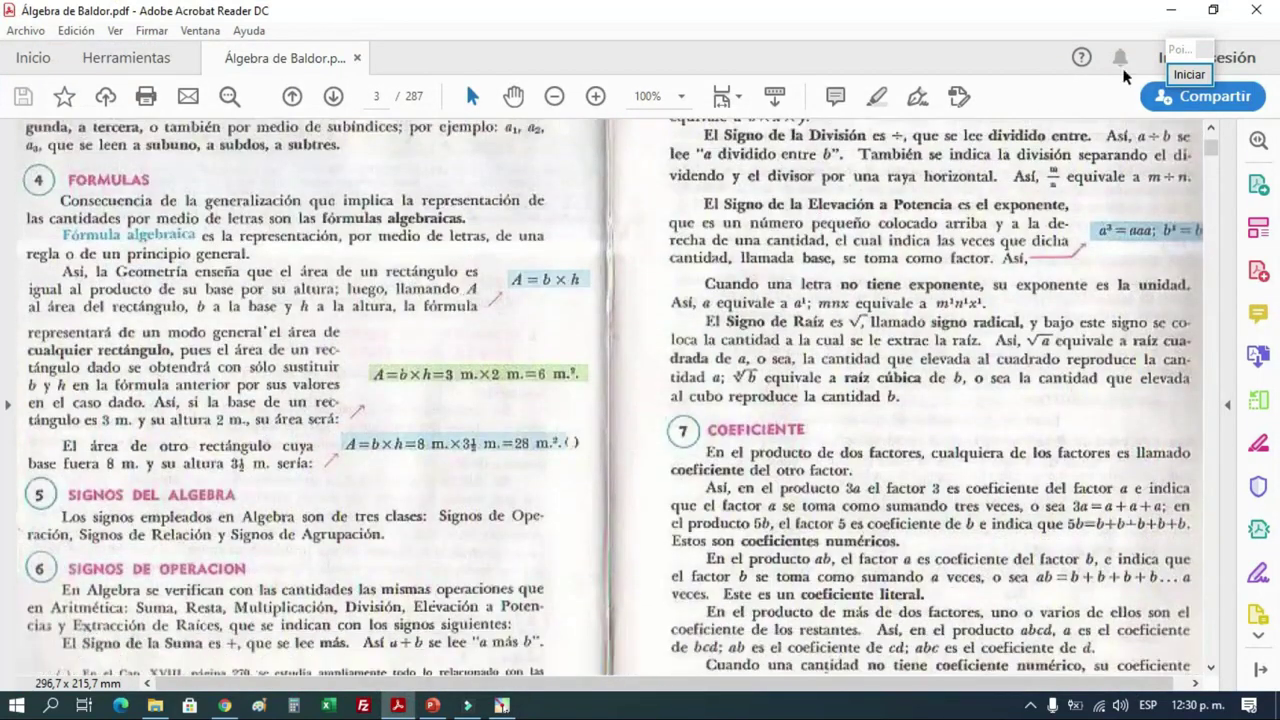
Step: Preview the PDF page through the 200% magnifier, leave annotation mode and minimize the PDF window
click(1189, 74)
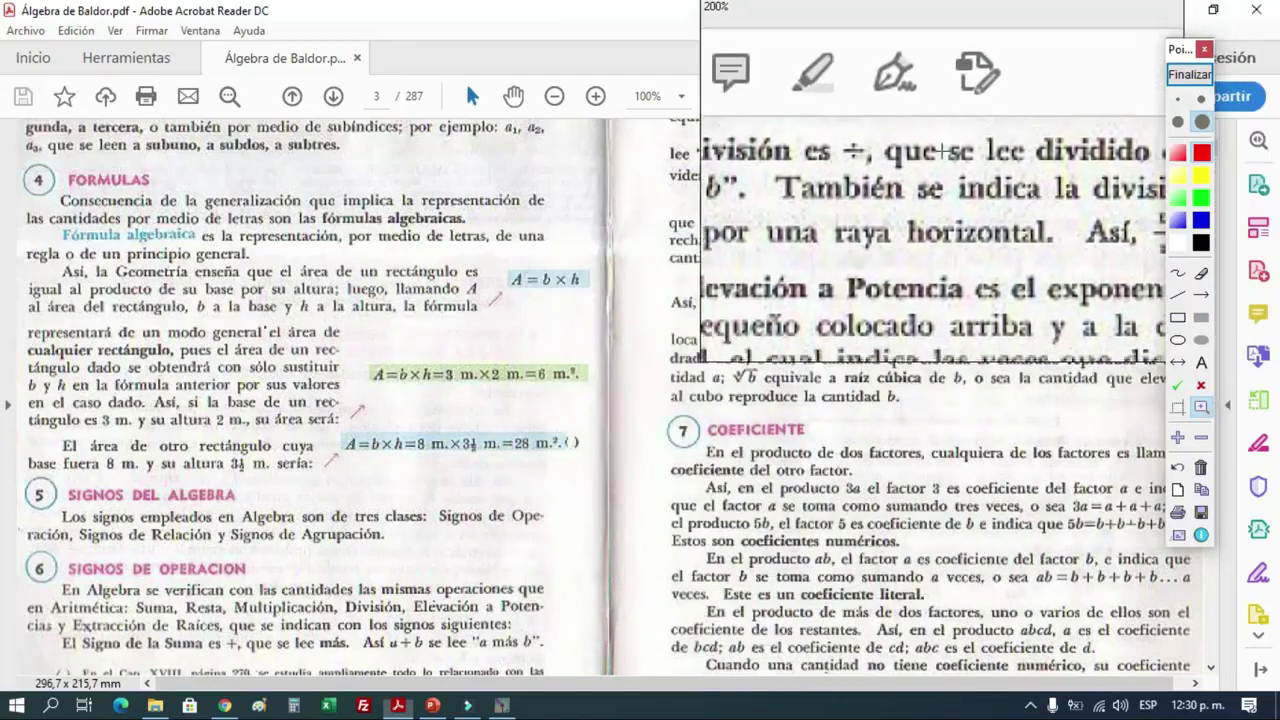
key(Escape)
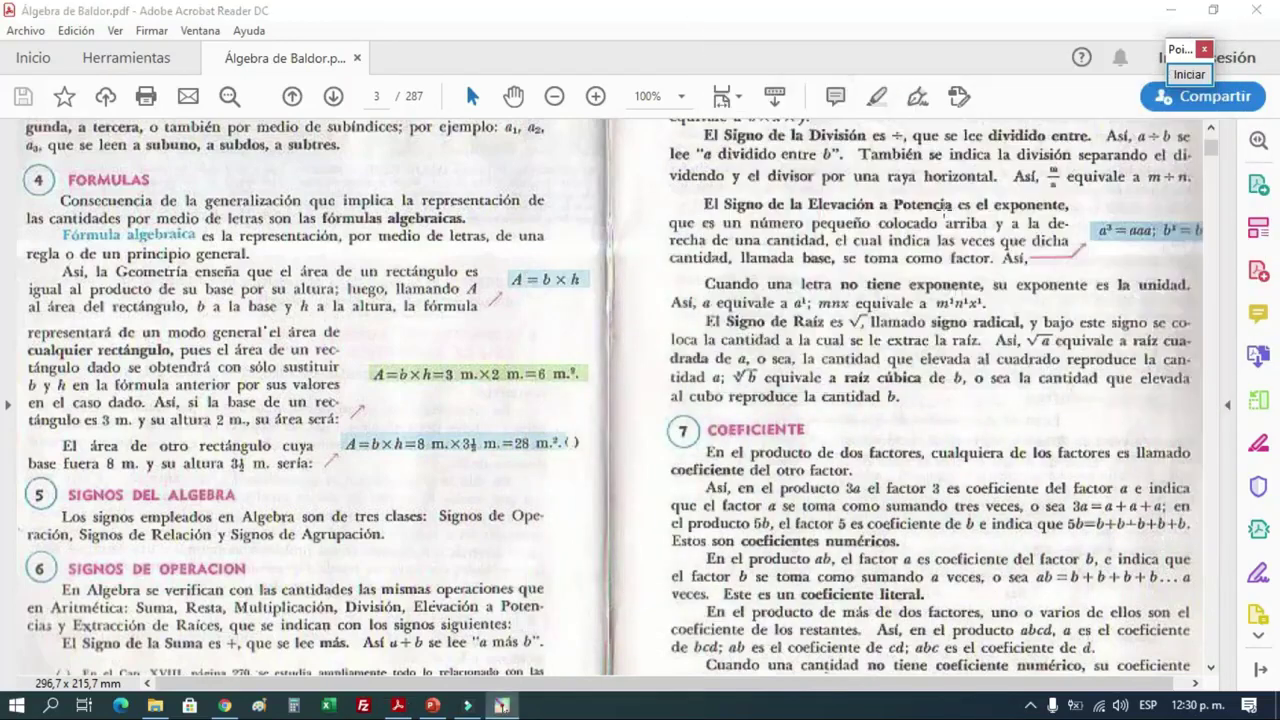
click(1180, 76)
key(Escape)
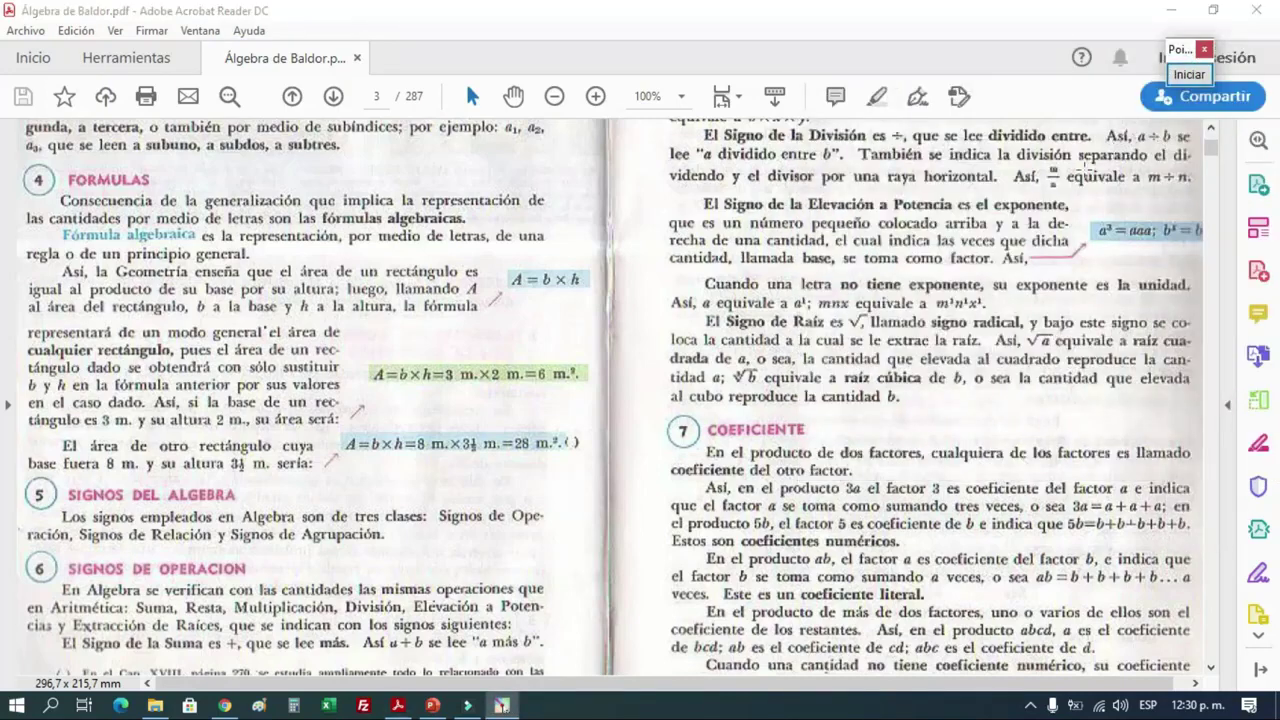
click(1178, 84)
key(Escape)
click(1171, 24)
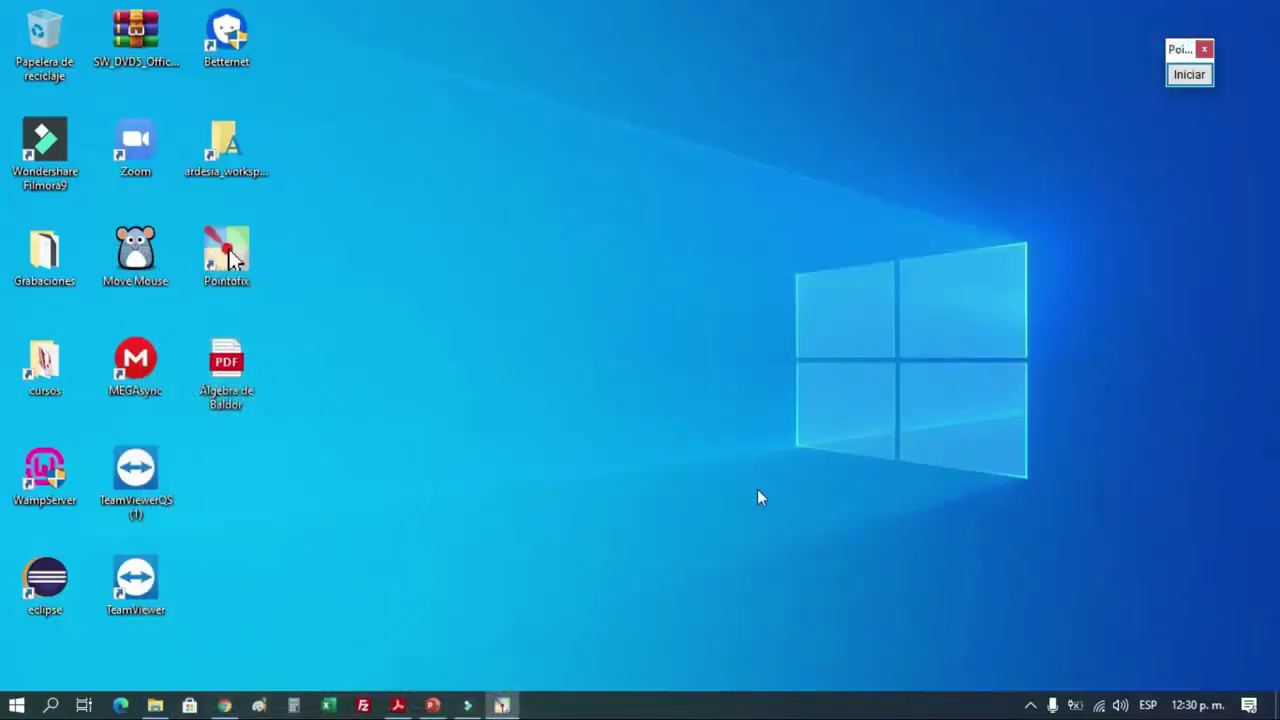
Step: Start annotation mode, magnify the desktop to 200% and bring its first rows of icons into view
click(1190, 75)
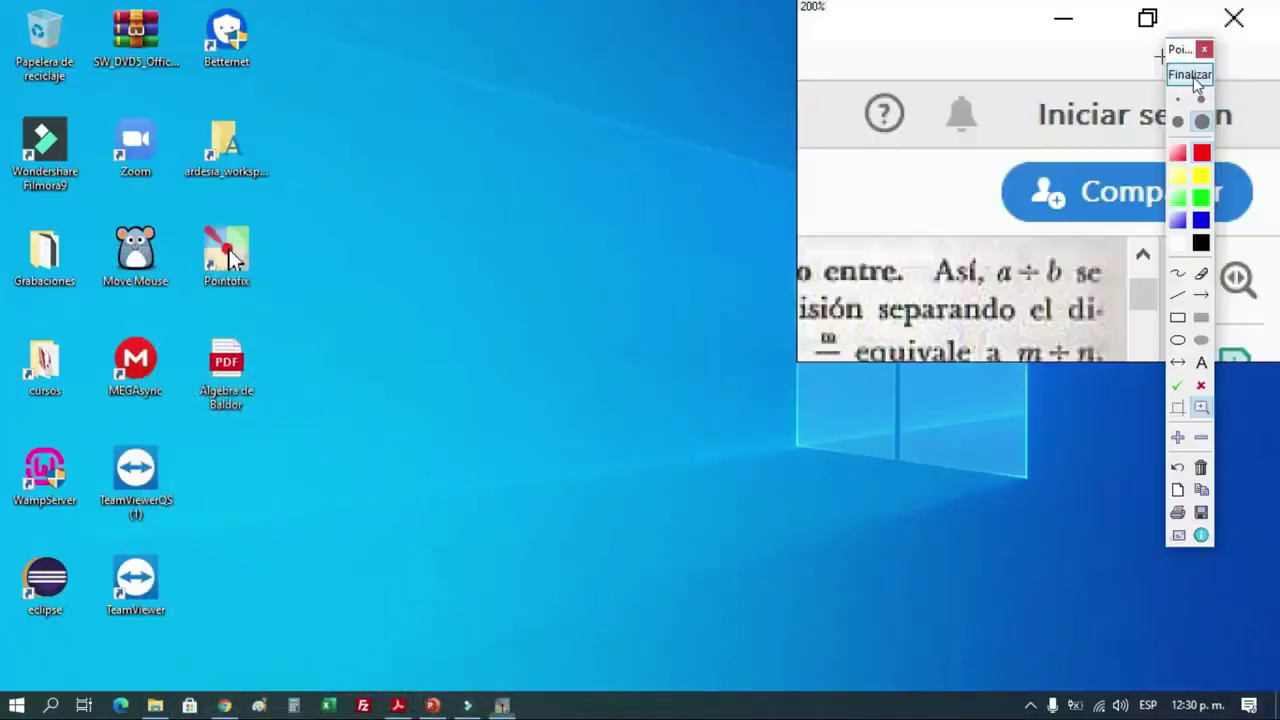
click(1179, 439)
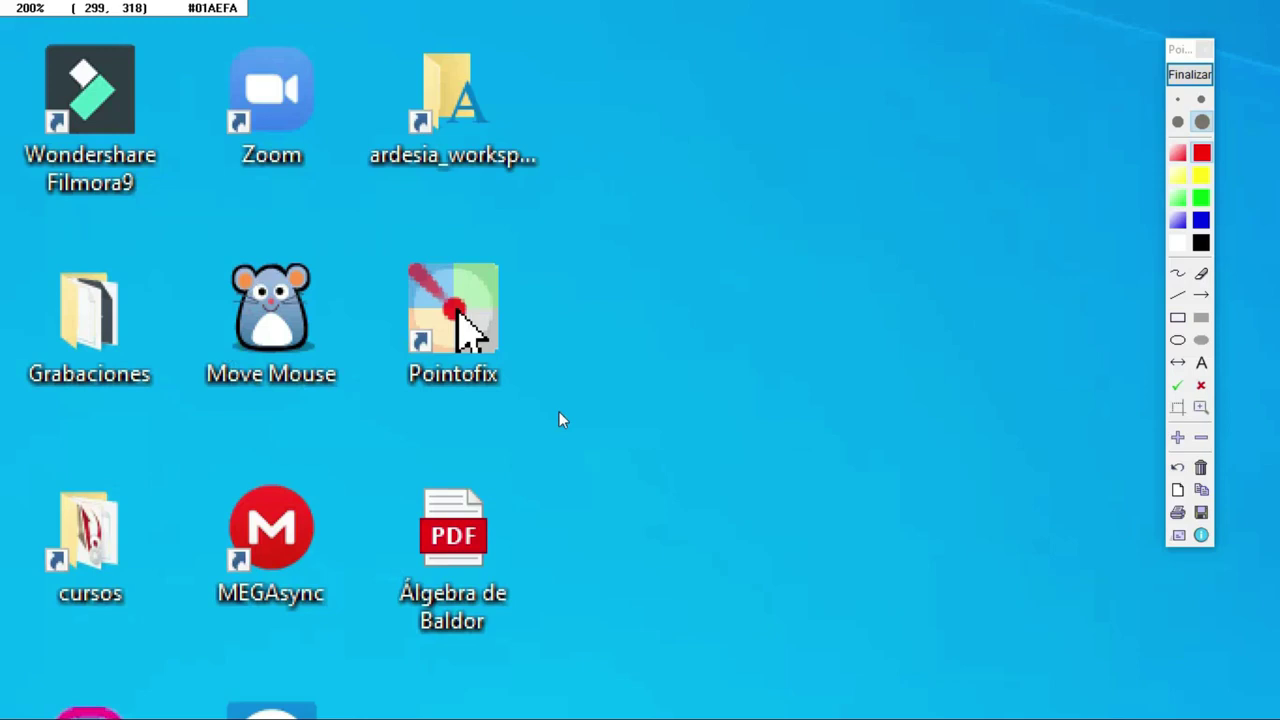
drag(580, 494, 387, 521)
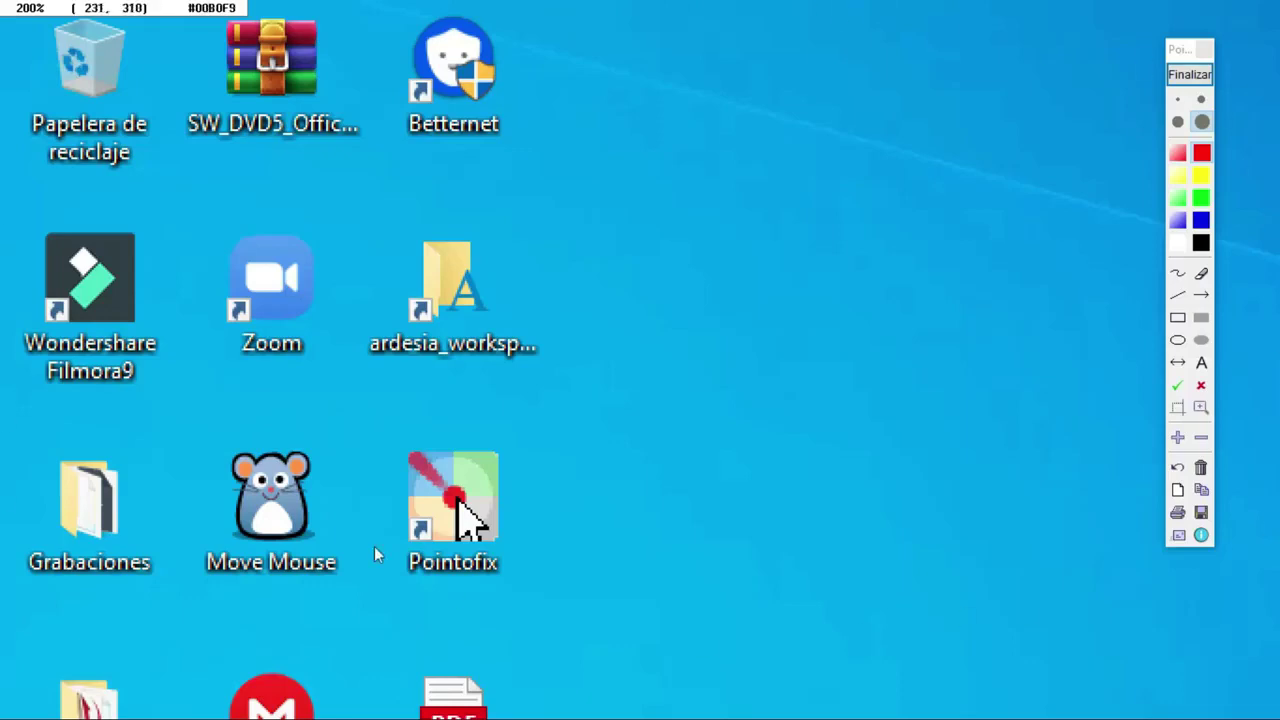
Step: Increase the desktop magnification stepwise through 400% and 500% and beyond, focusing on the Move Mouse and Pointofix icons
click(1177, 437)
click(1177, 437)
drag(912, 462, 980, 266)
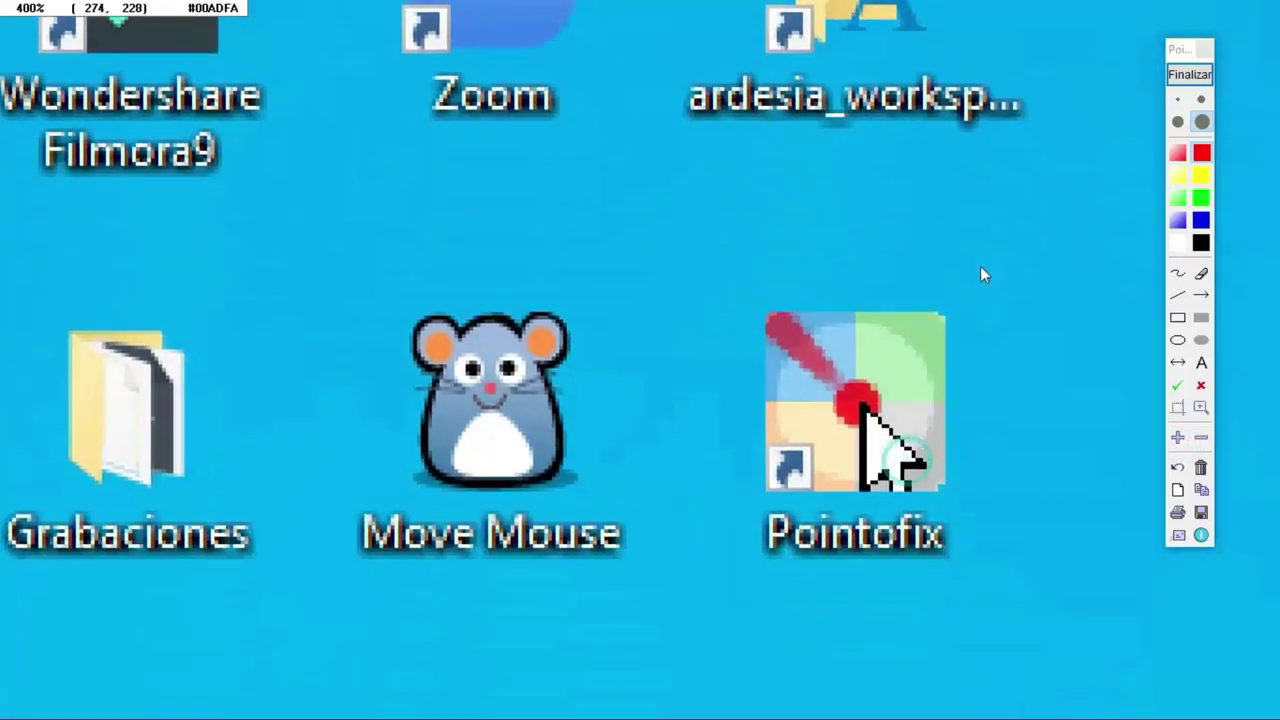
click(1177, 437)
drag(752, 424, 600, 271)
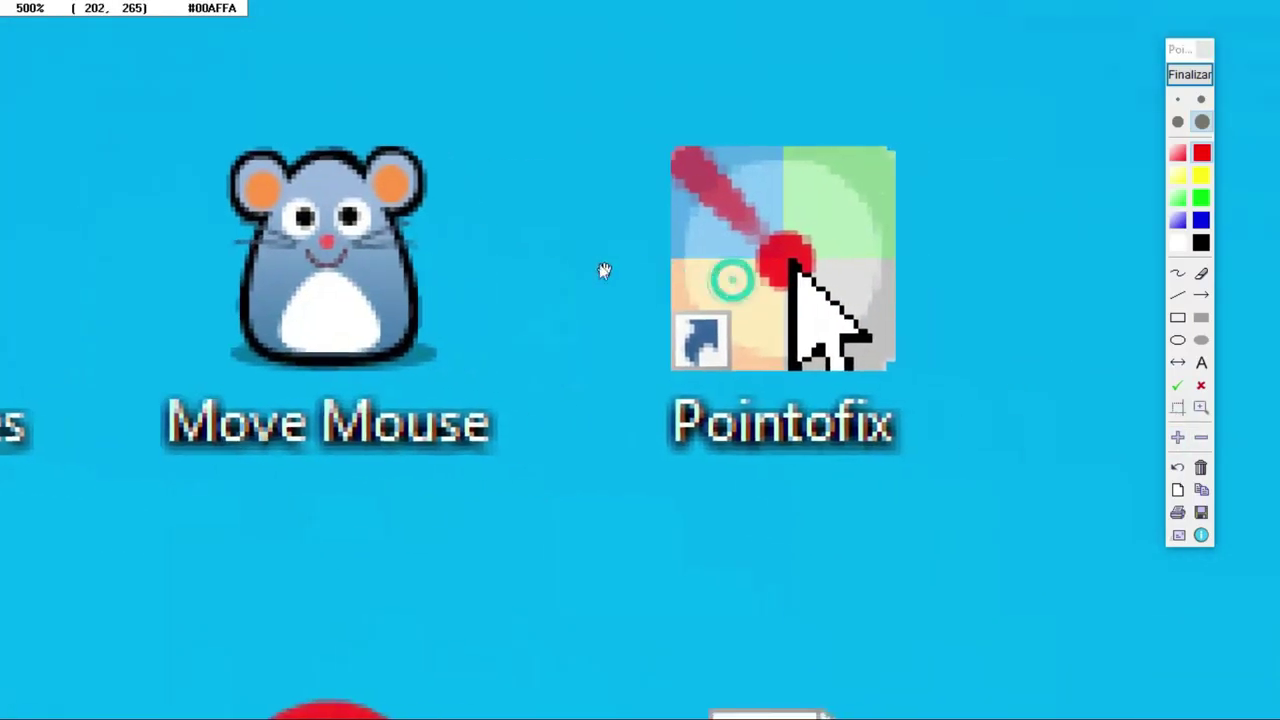
click(1177, 437)
click(1177, 437)
click(1177, 437)
drag(1150, 390, 900, 467)
Step: Reduce the magnification stepwise until the whole desktop is back at normal size
click(1201, 438)
click(1201, 438)
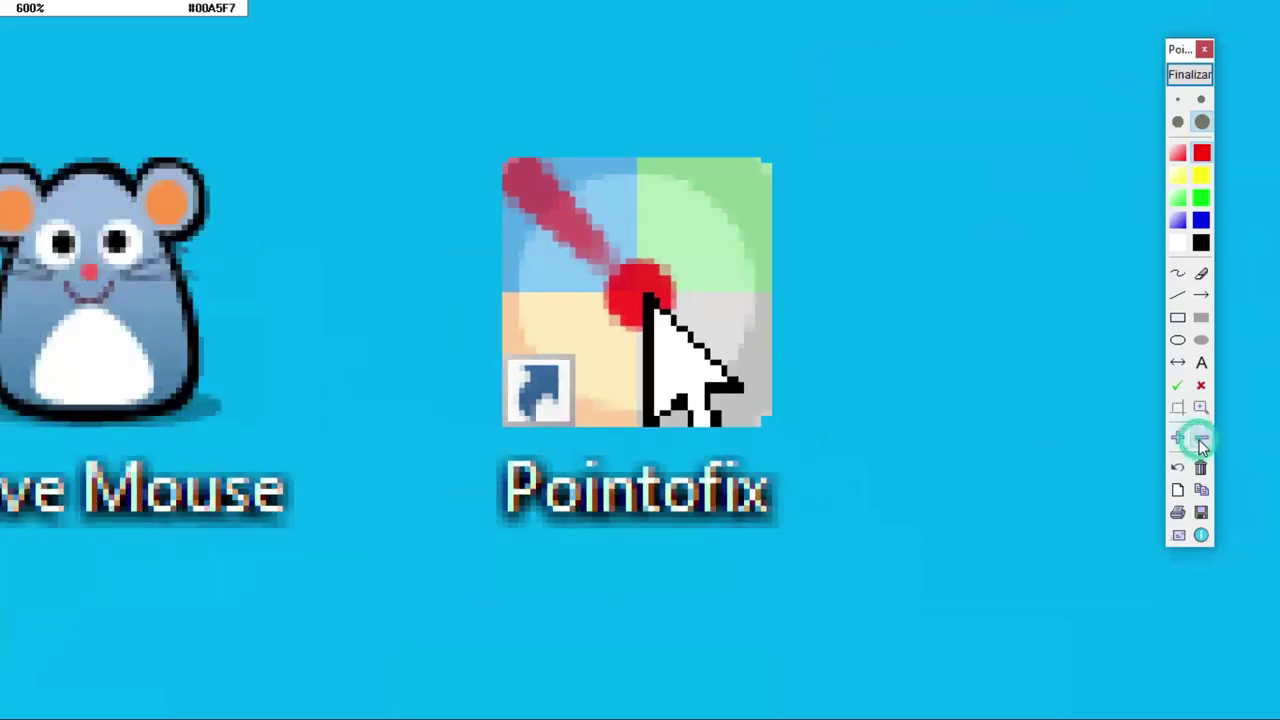
click(1201, 438)
click(1201, 438)
click(1201, 438)
click(1201, 438)
click(1201, 440)
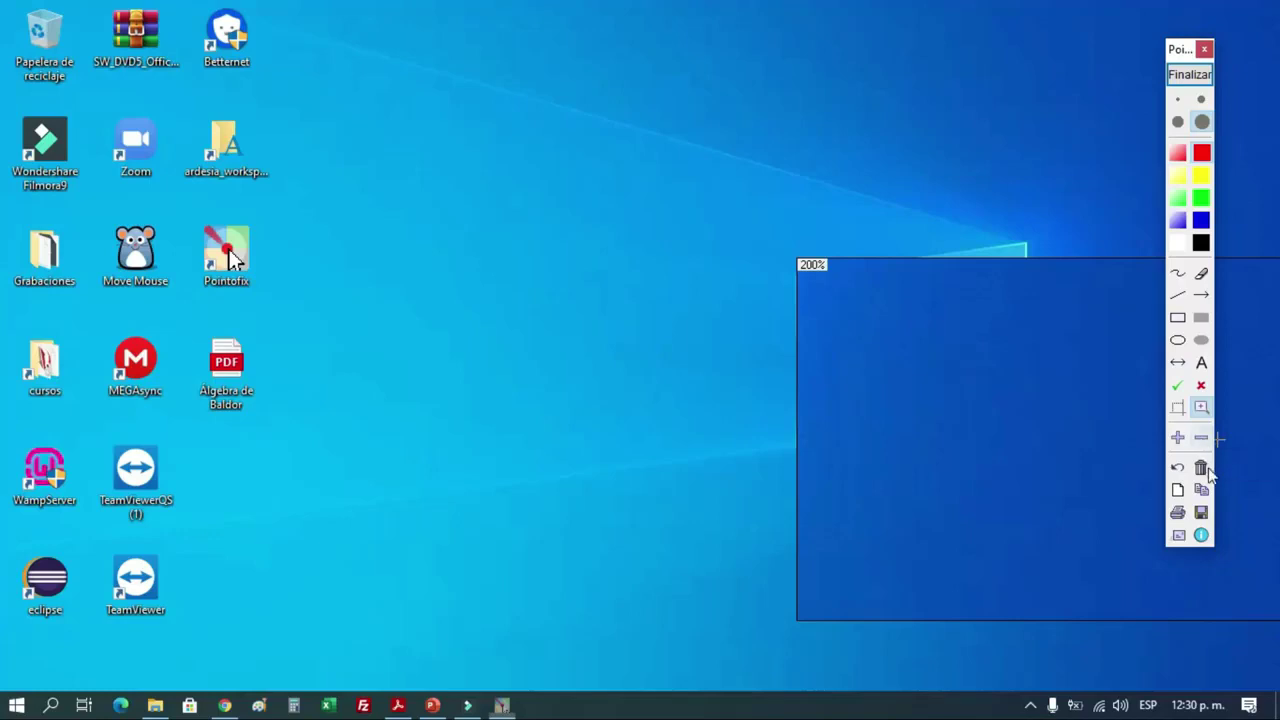
Step: Draw several thick blue freehand strokes across the desktop with the pencil tool
click(1178, 273)
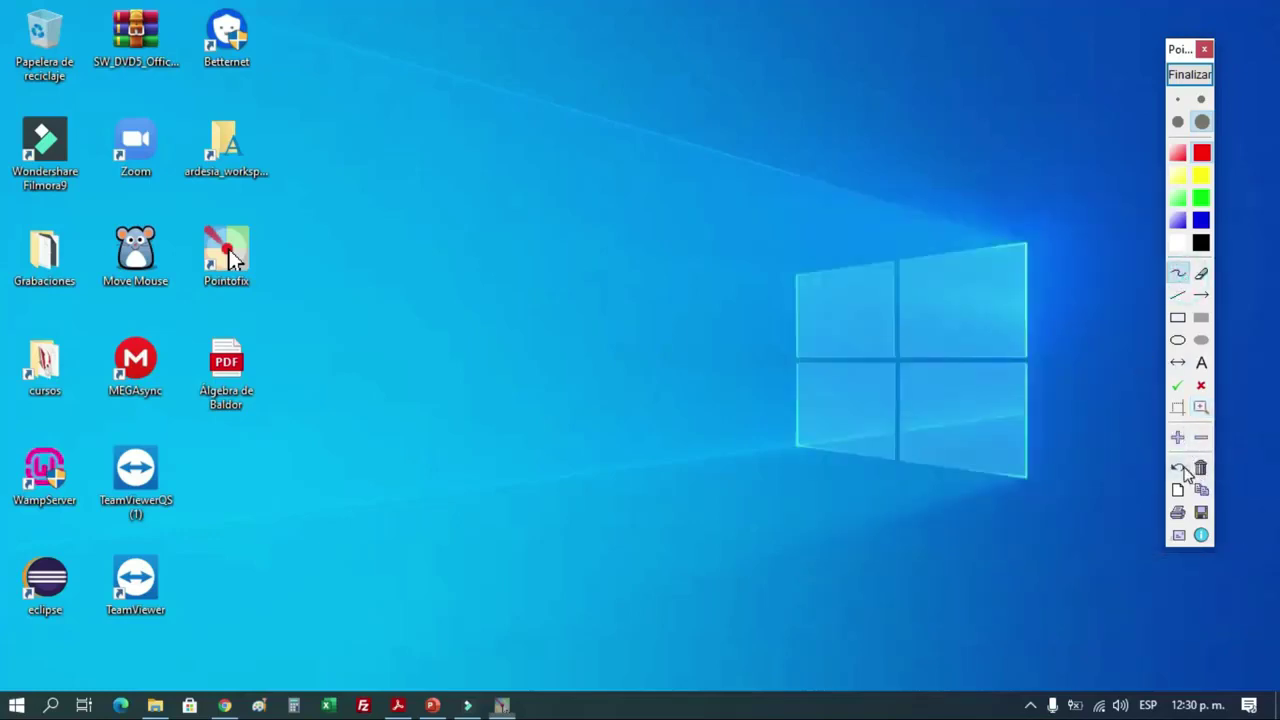
click(1201, 220)
drag(370, 160, 442, 428)
mouse_move(505, 155)
mouse_down()
mouse_move(571, 280)
mouse_move(645, 525)
mouse_up()
drag(848, 284, 843, 603)
drag(806, 224, 1018, 162)
mouse_move(886, 97)
mouse_down()
mouse_move(771, 314)
mouse_move(332, 540)
mouse_up()
drag(385, 572, 665, 550)
mouse_move(976, 212)
mouse_down()
mouse_move(1014, 622)
mouse_move(1028, 288)
mouse_move(1000, 298)
mouse_up()
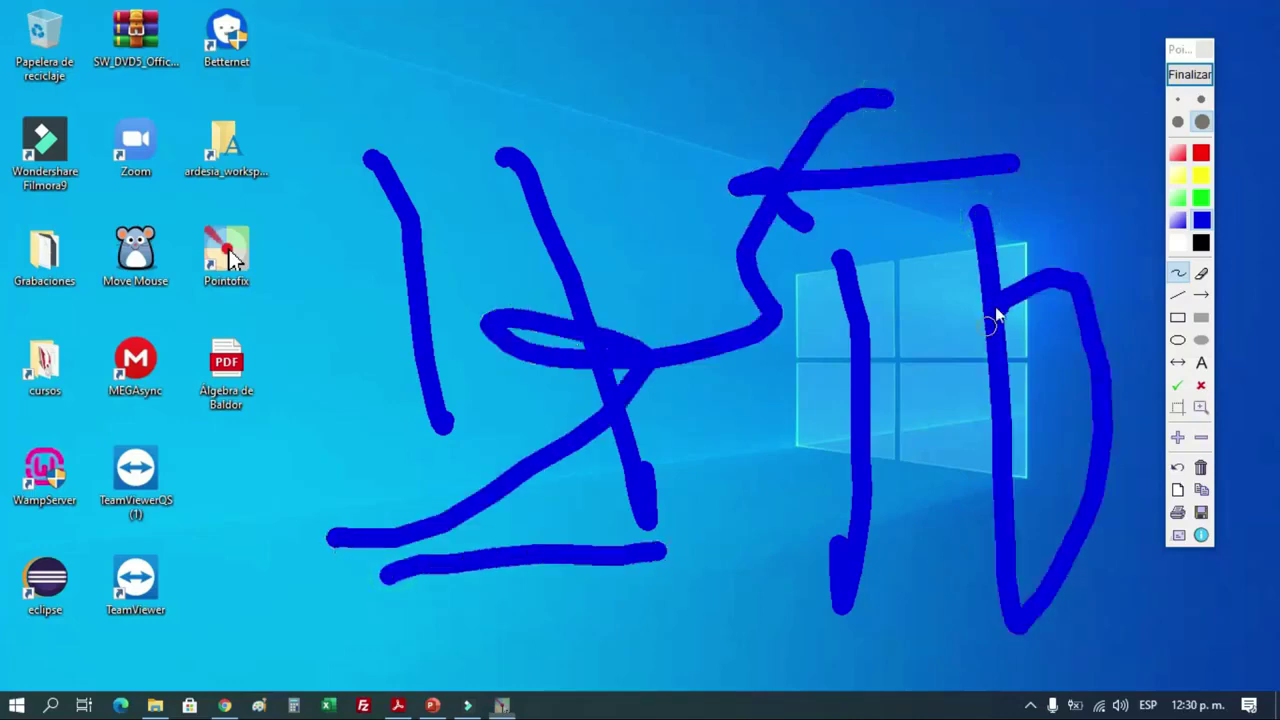
Step: Undo the last freehand stroke and clear all remaining drawings
click(1177, 470)
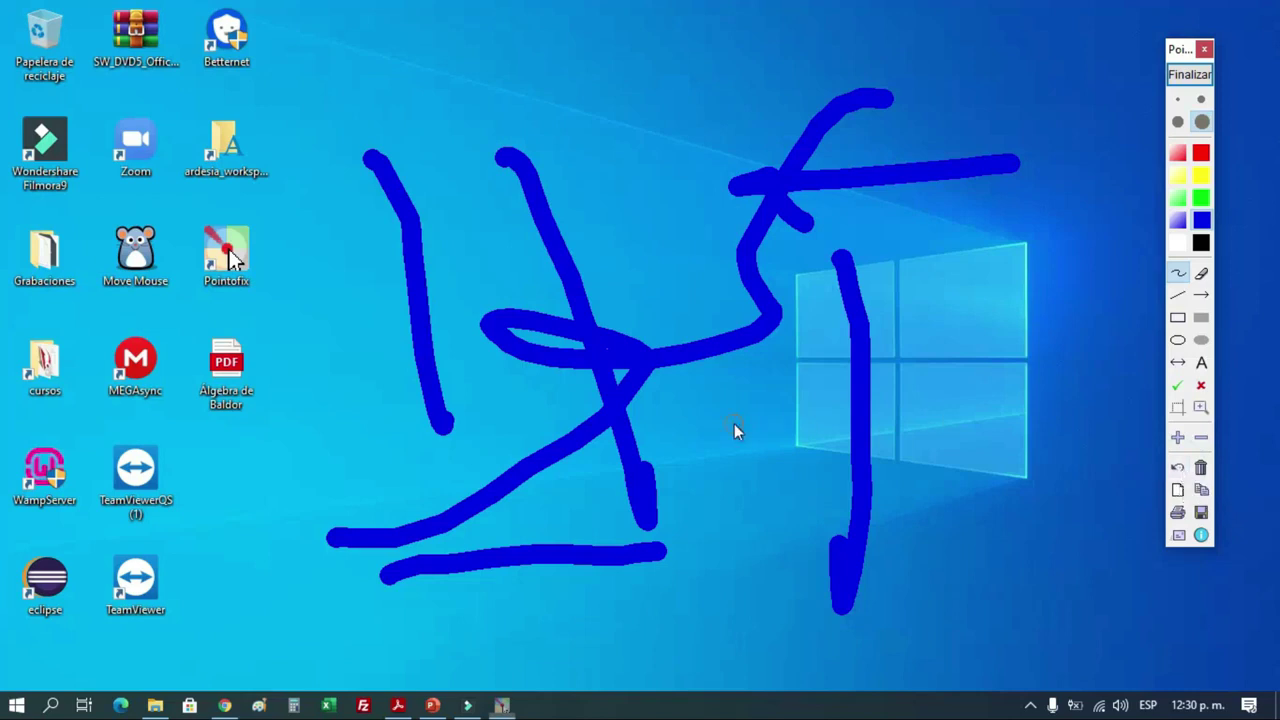
click(1176, 467)
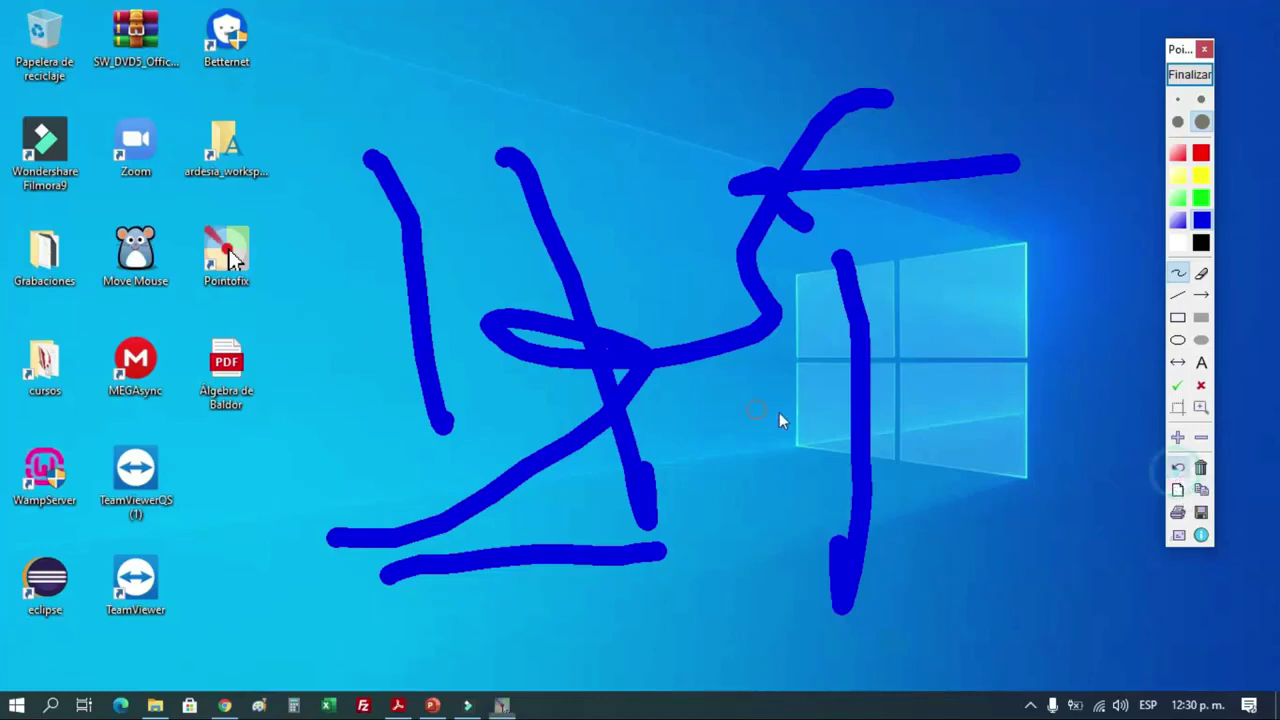
click(1201, 470)
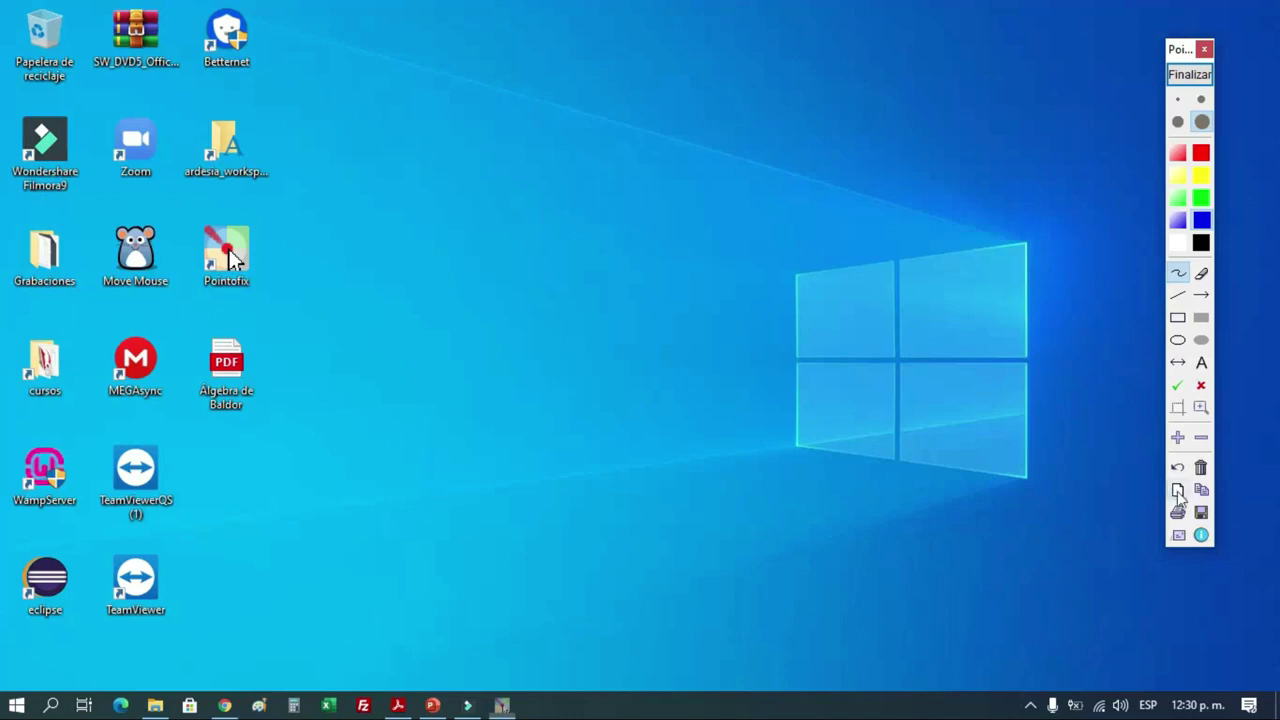
Step: Switch to the white layer and write the blue heading "bienvenidos a la clase de xxxxx" along the upper edge
click(1177, 490)
click(1099, 546)
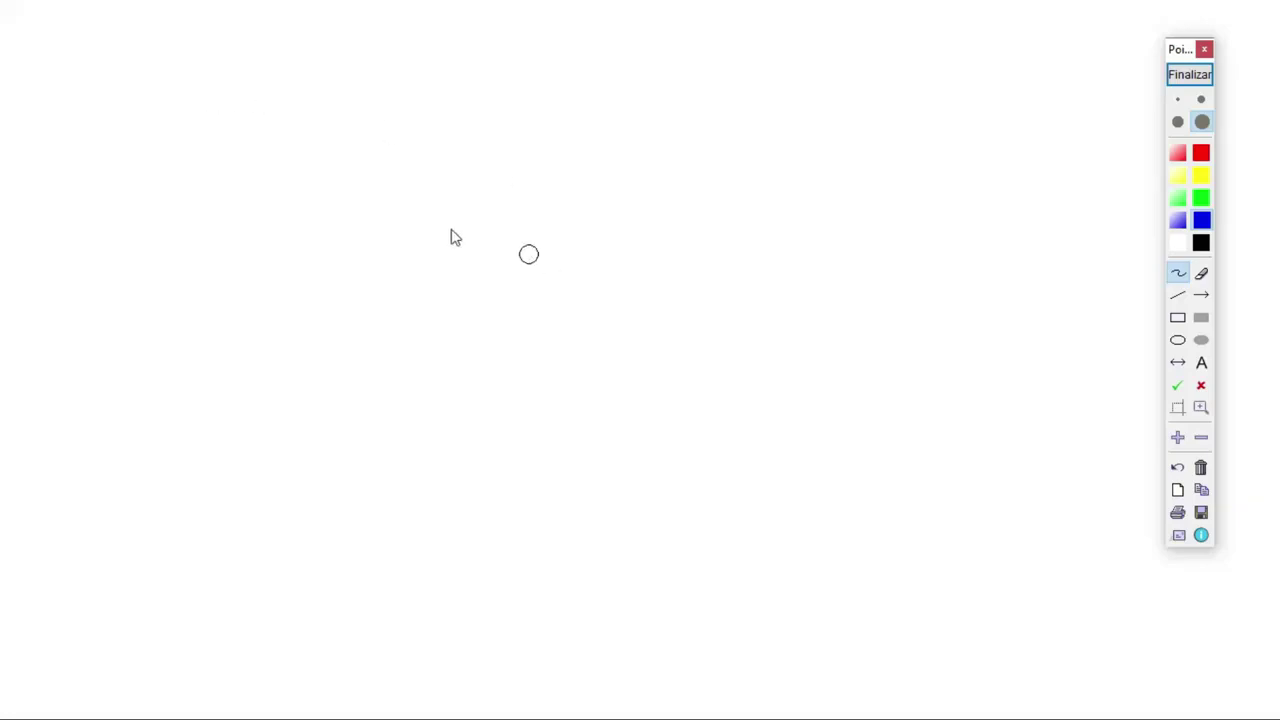
click(1201, 363)
click(184, 86)
click(186, 90)
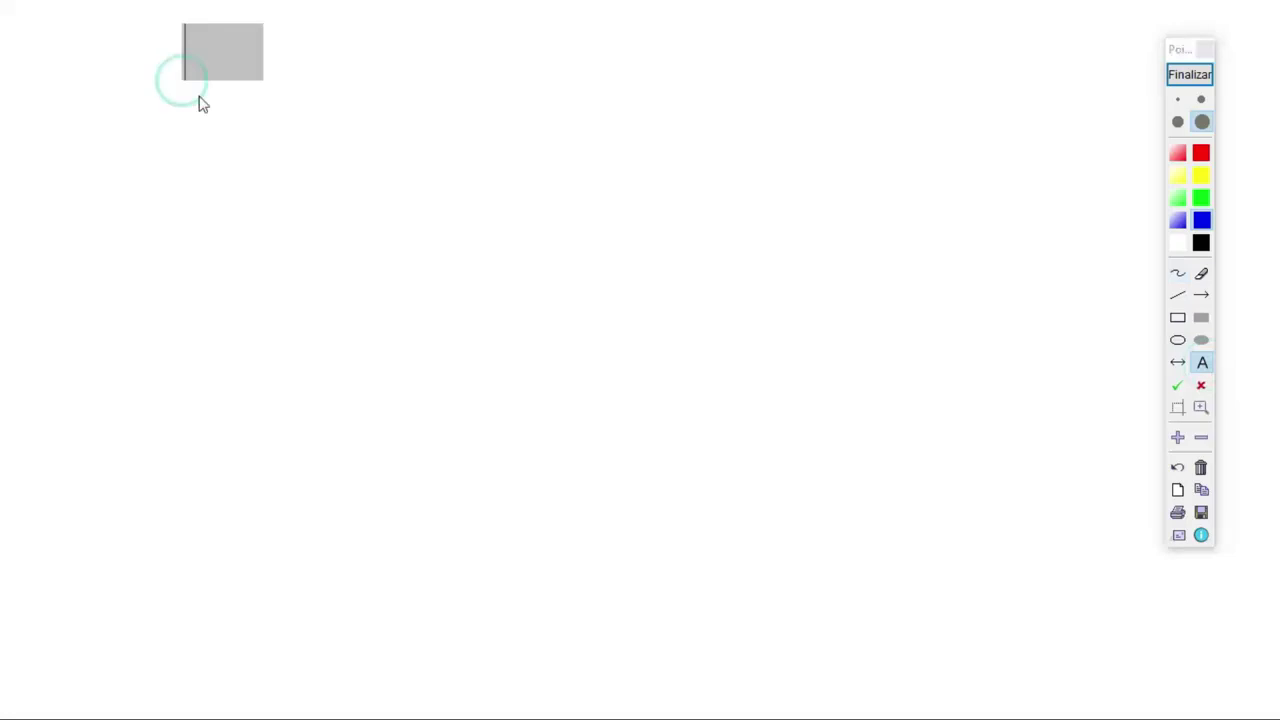
text(bienve)
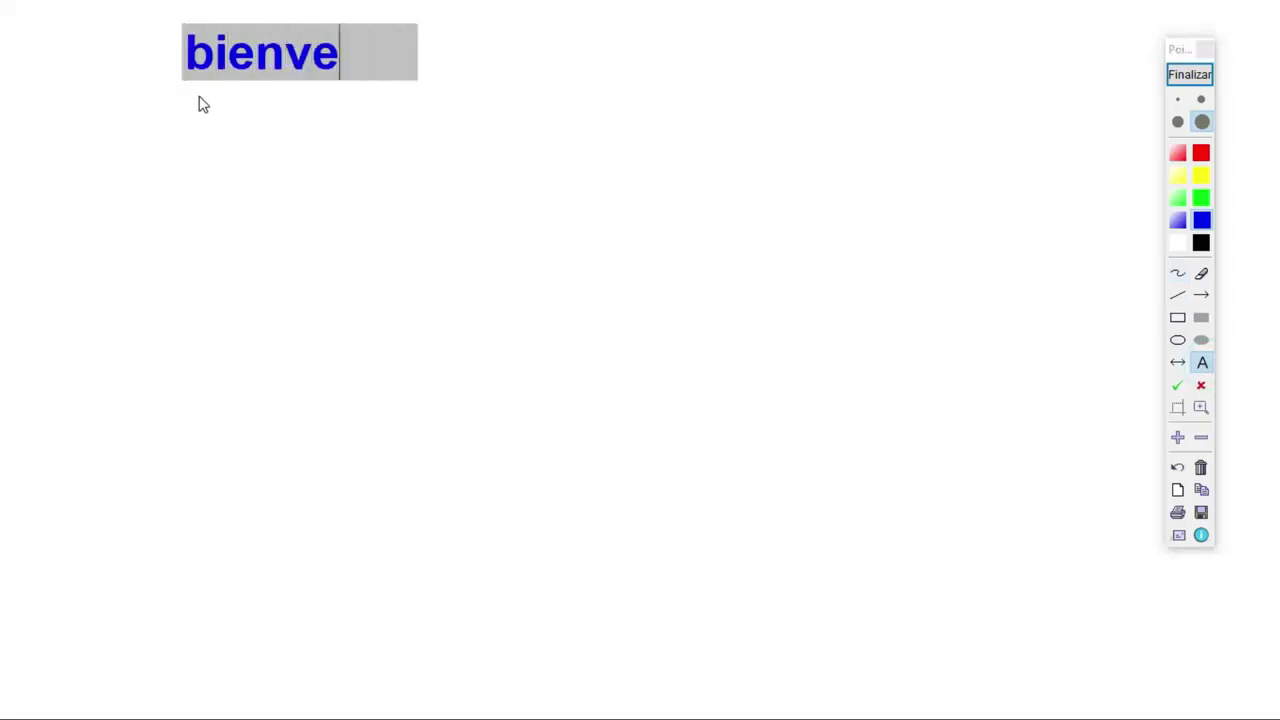
text(nidos a la clase de xxx)
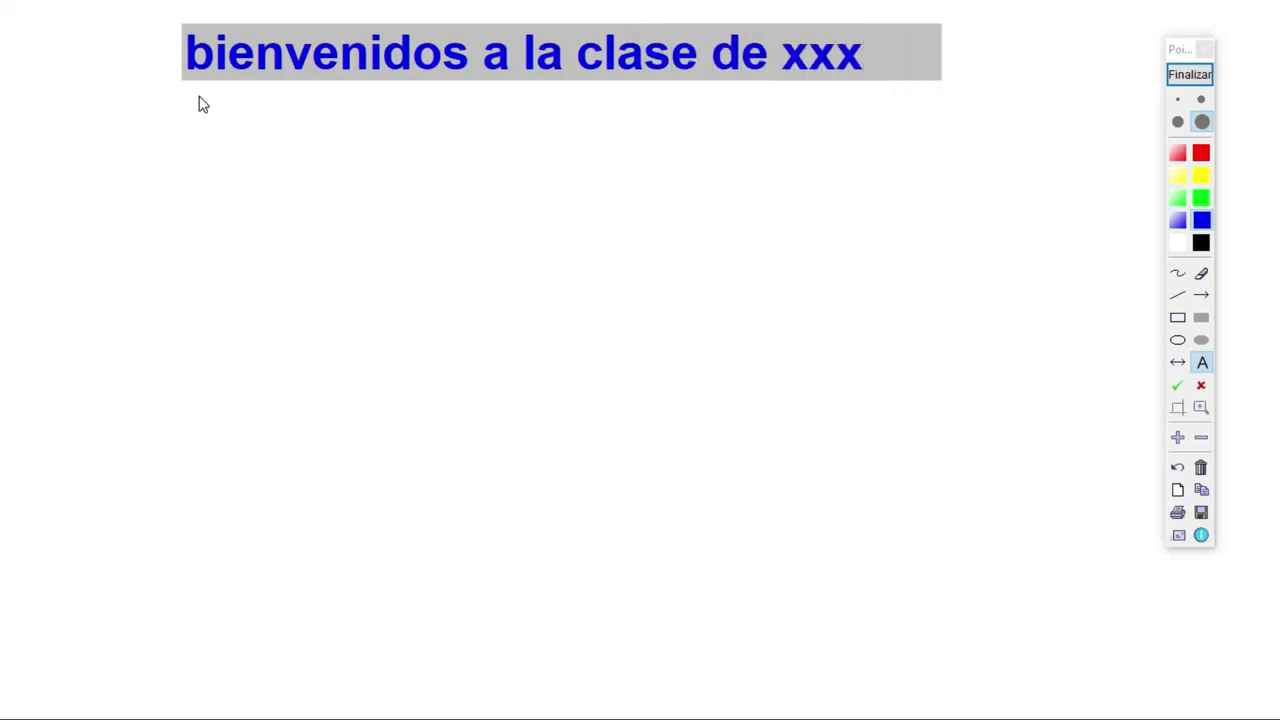
text(xx)
click(1178, 295)
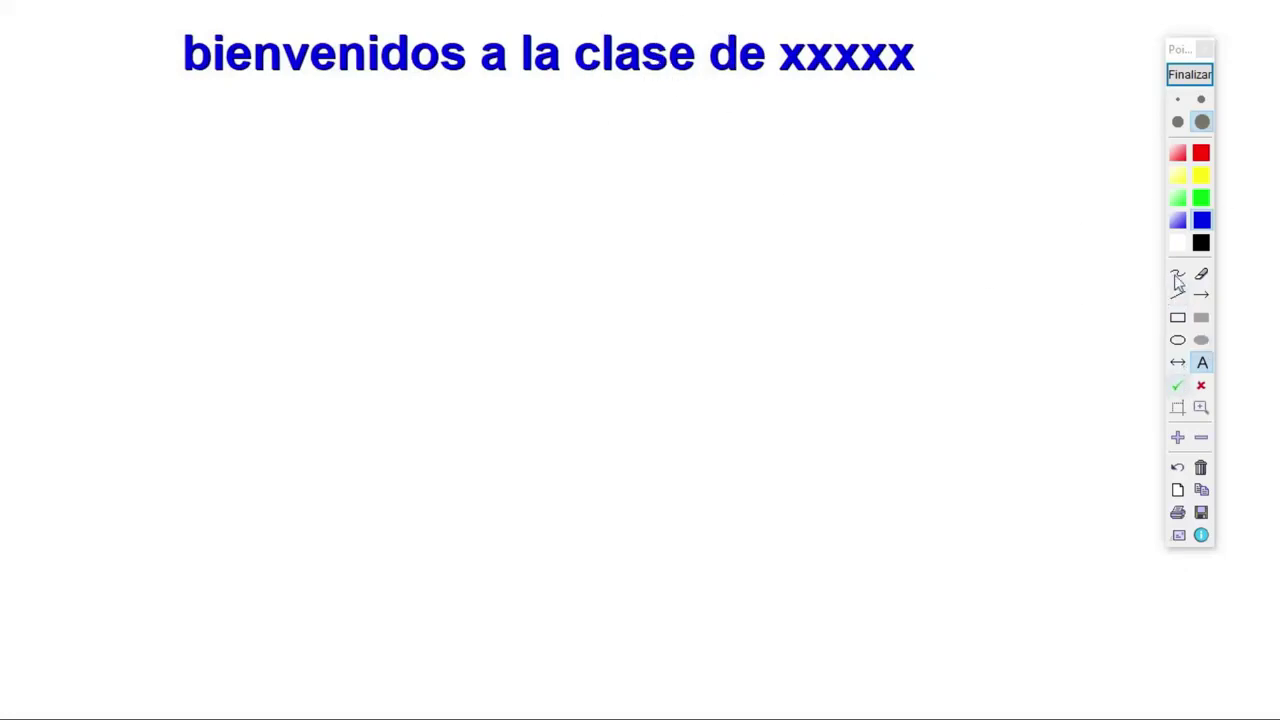
Step: Place four green check marks in a column below the heading
click(1178, 385)
click(227, 180)
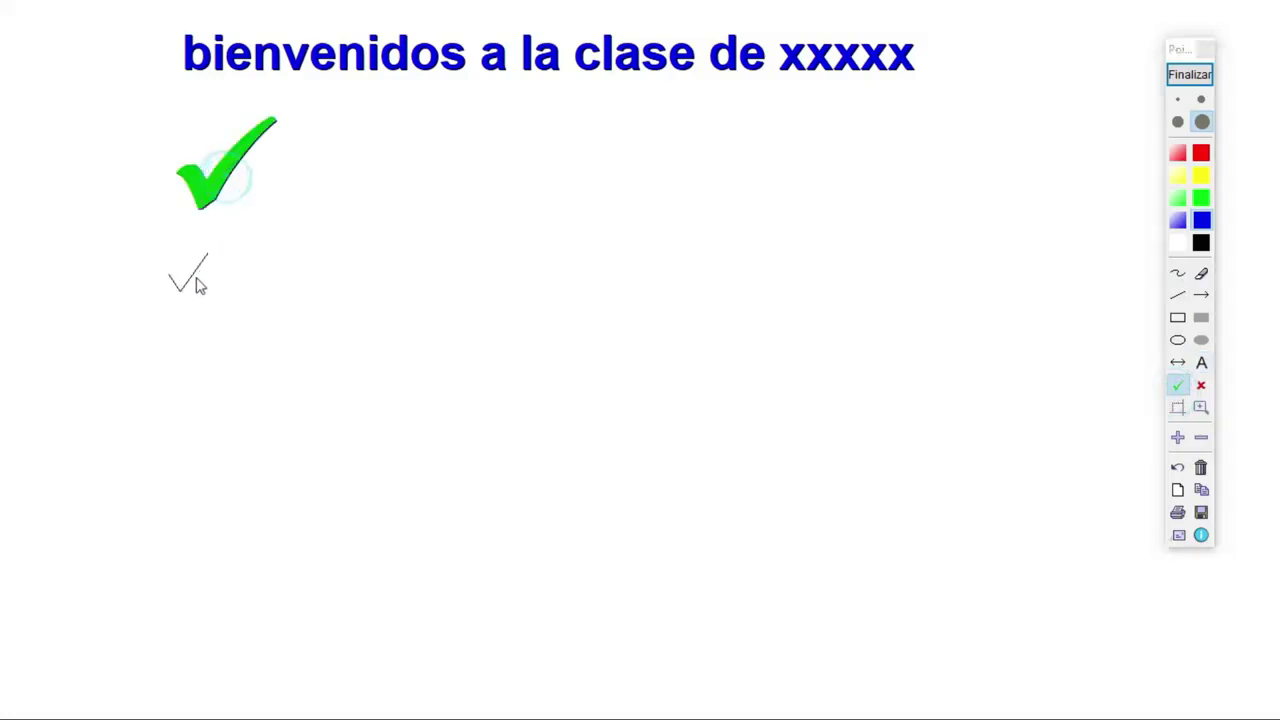
click(197, 284)
click(191, 400)
click(162, 512)
Step: Write the blue text "ccc" beside the first check mark and "sdfsdg" beside the second
click(1203, 364)
click(326, 146)
text(ccc)
click(315, 281)
click(346, 133)
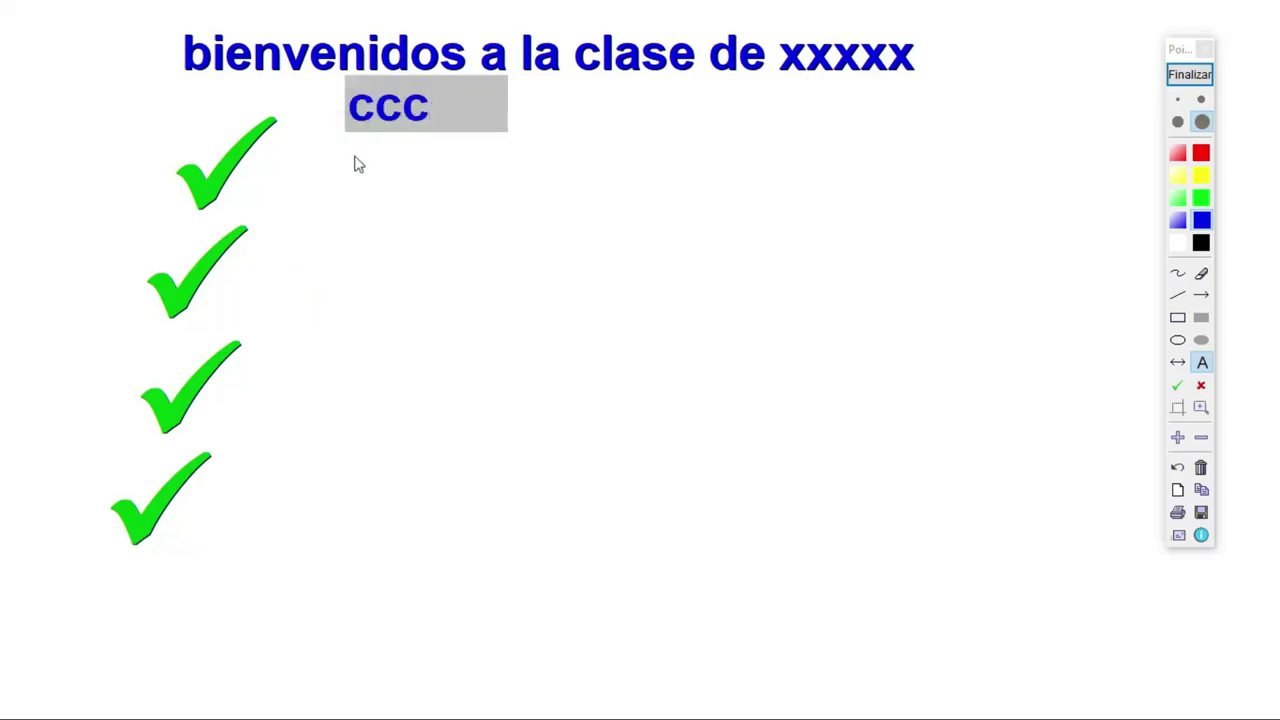
click(334, 246)
text(sdfsdg)
click(331, 350)
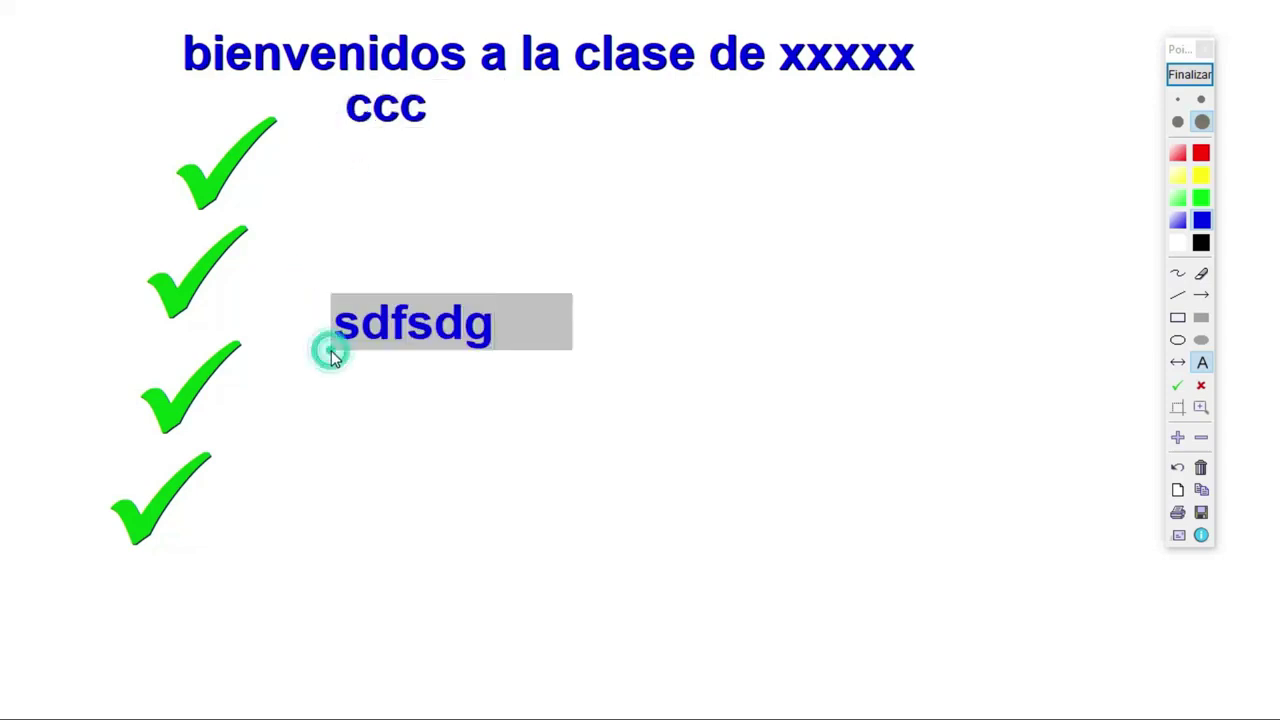
click(357, 222)
click(357, 246)
click(781, 320)
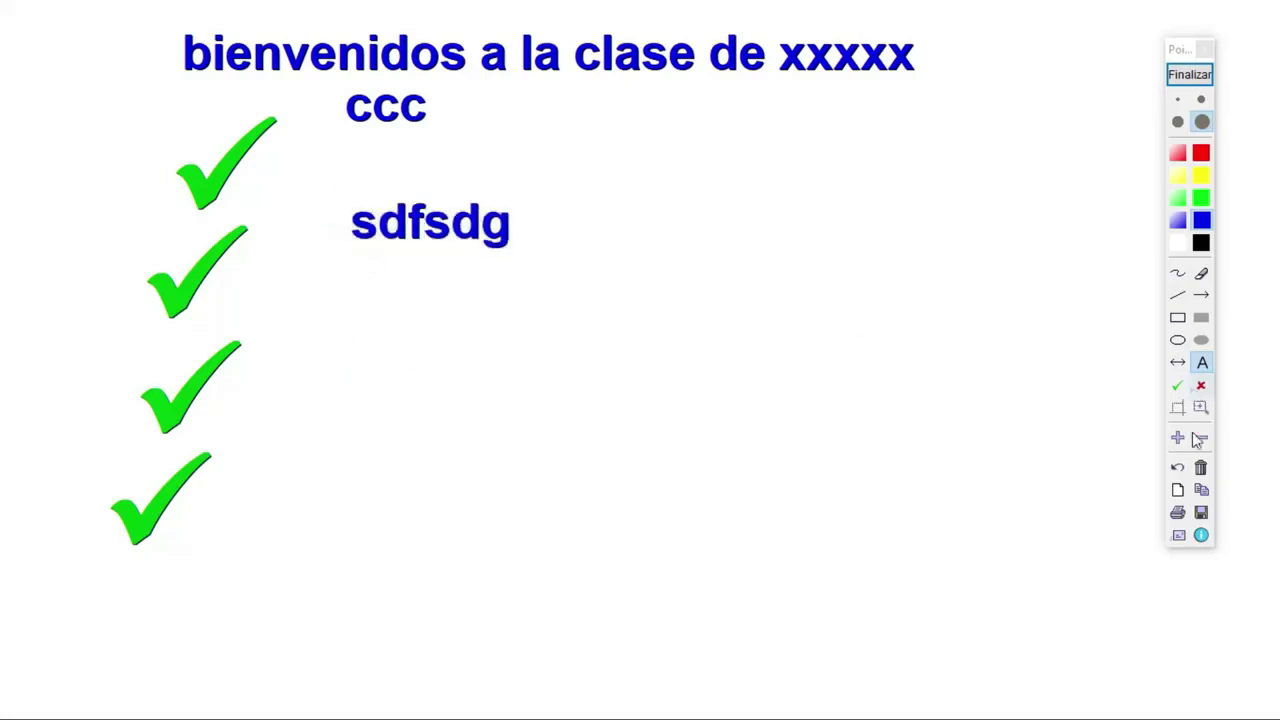
Step: Switch to the square grid layer and draw crossing vertical and horizontal thick blue double-headed arrows as coordinate axes
click(1177, 490)
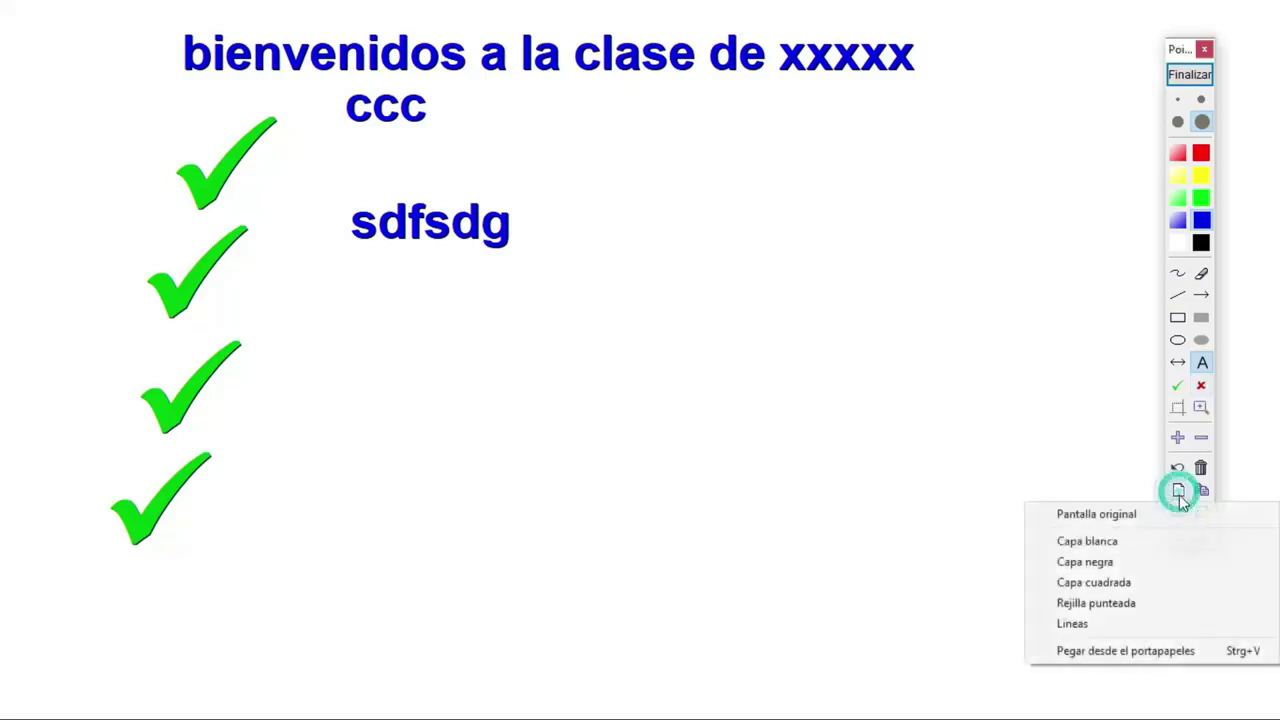
click(1133, 585)
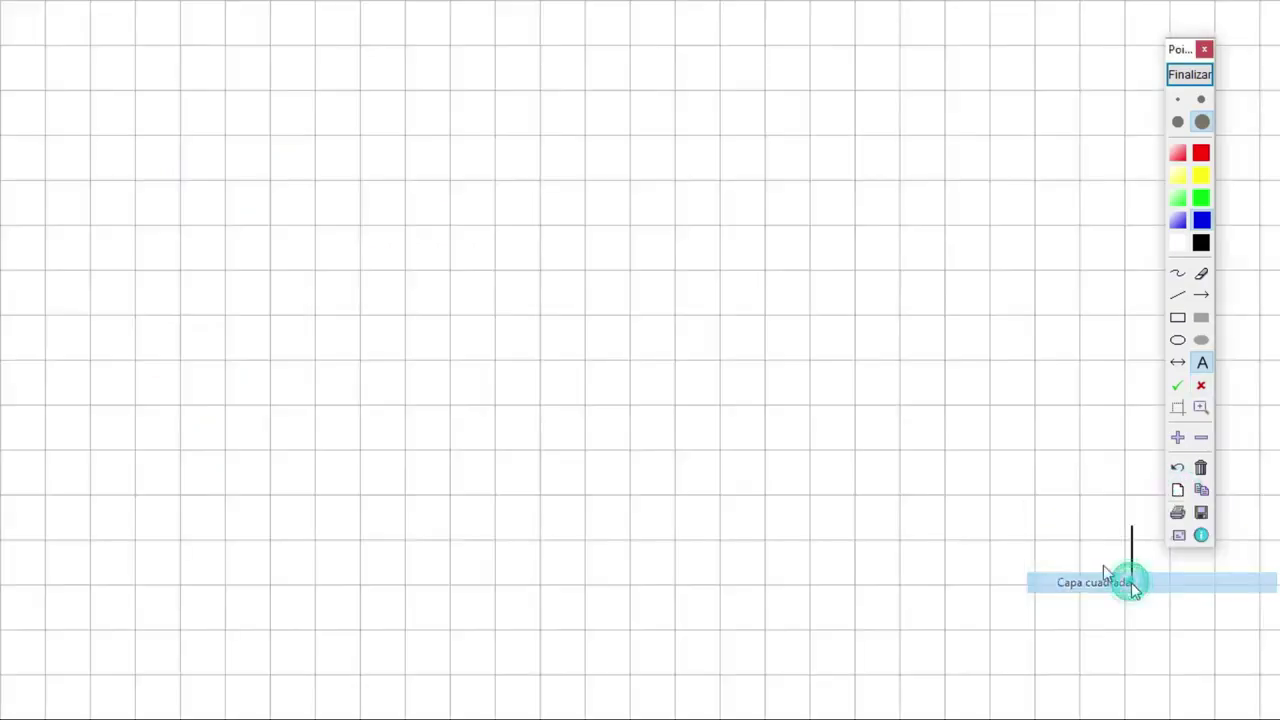
click(1178, 362)
mouse_move(629, 92)
mouse_down()
mouse_move(629, 553)
mouse_move(654, 580)
mouse_up()
drag(304, 310, 950, 308)
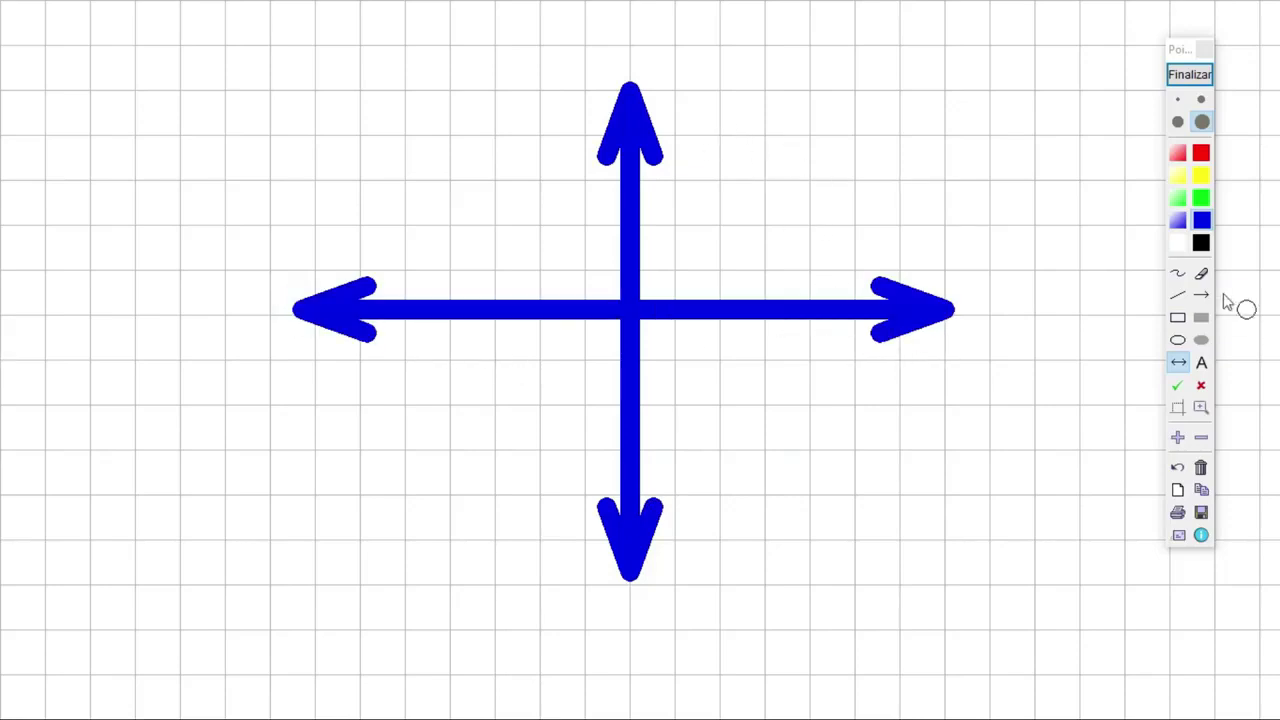
Step: Draw two freehand blue curves across the axes with the pencil at the thinnest line width
click(1178, 99)
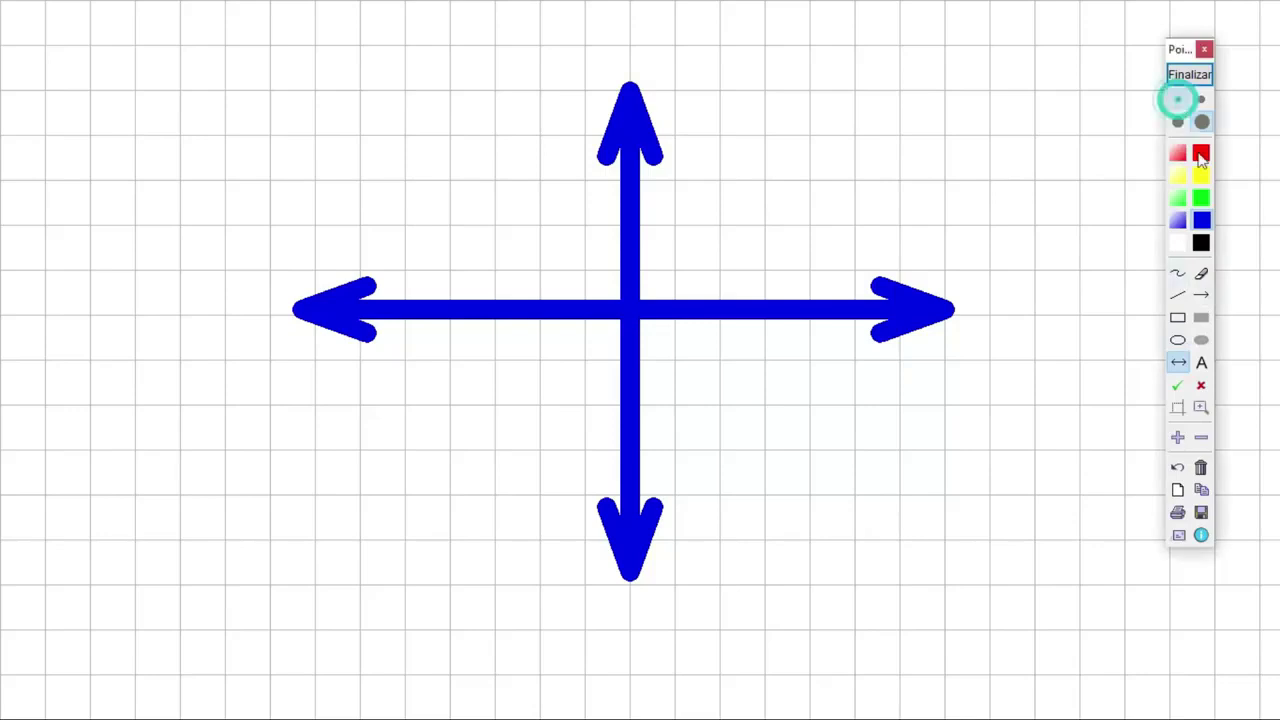
click(1178, 276)
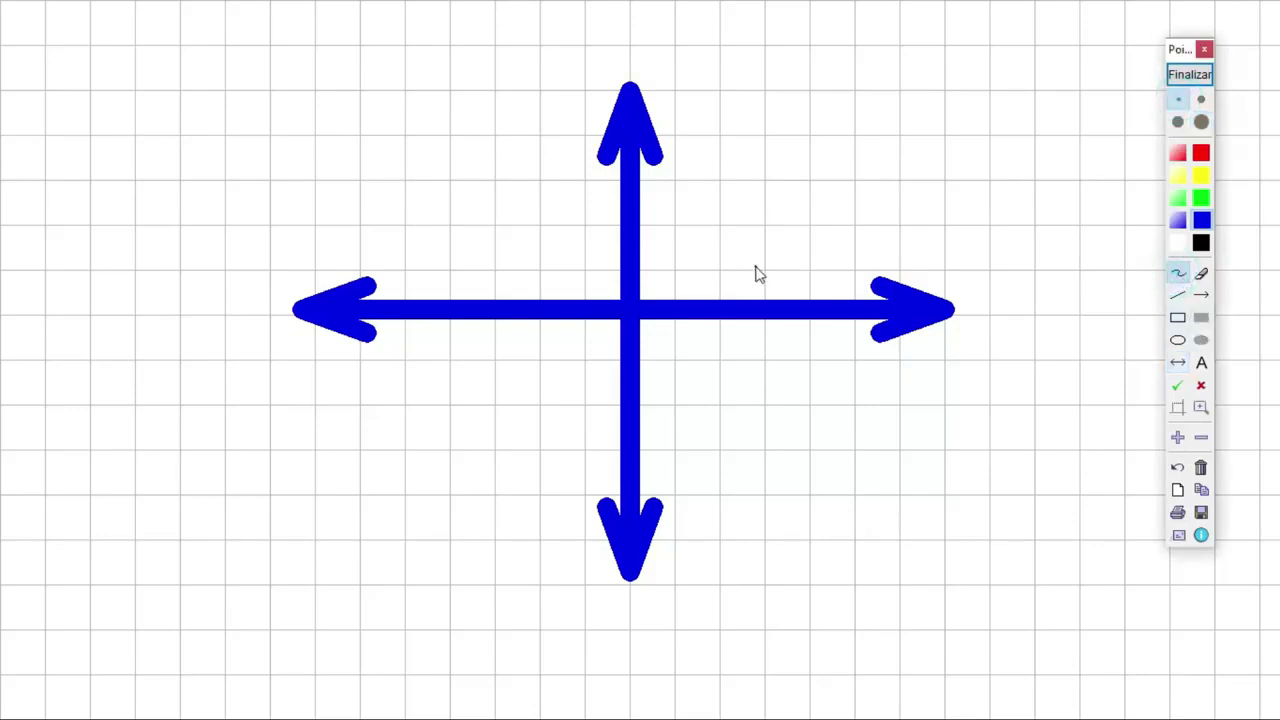
mouse_move(391, 174)
mouse_down()
mouse_move(474, 167)
mouse_move(538, 258)
mouse_move(617, 201)
mouse_move(712, 303)
mouse_move(826, 148)
mouse_up()
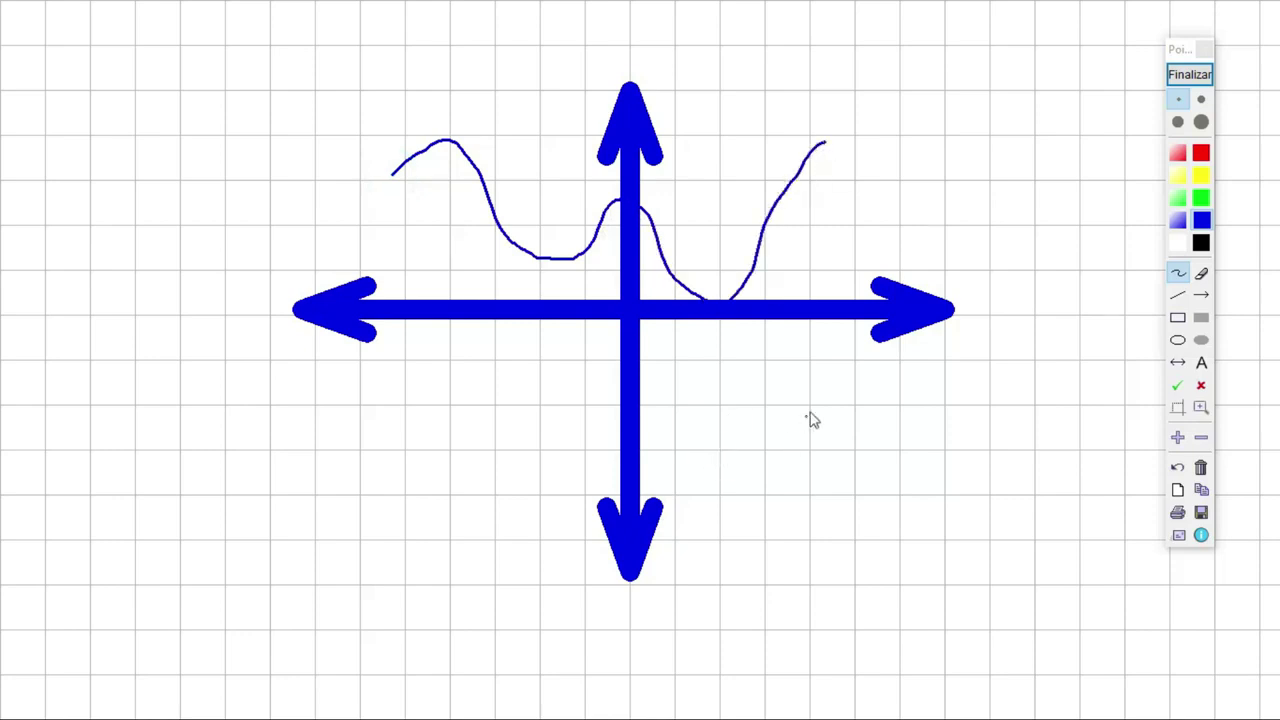
mouse_move(426, 252)
mouse_down()
mouse_move(558, 394)
mouse_move(696, 502)
mouse_move(830, 506)
mouse_up()
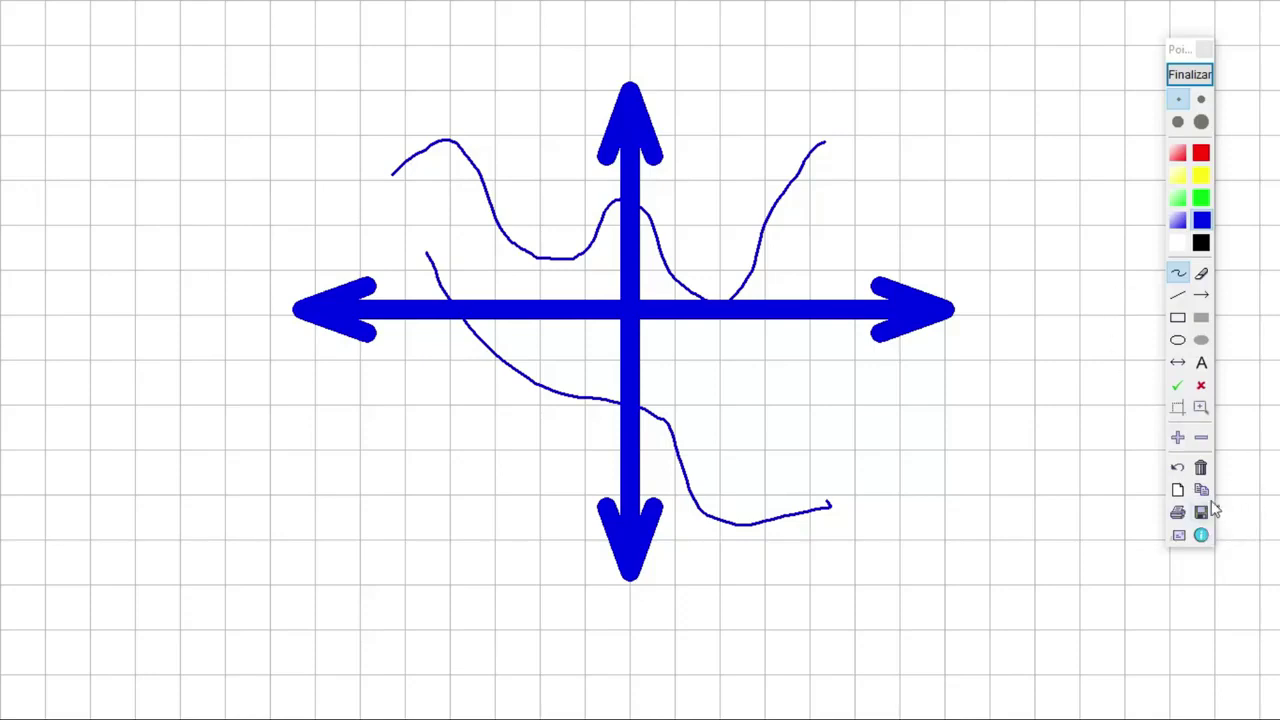
Step: Clear all drawings from the grid and change the background to the black layer
click(1201, 467)
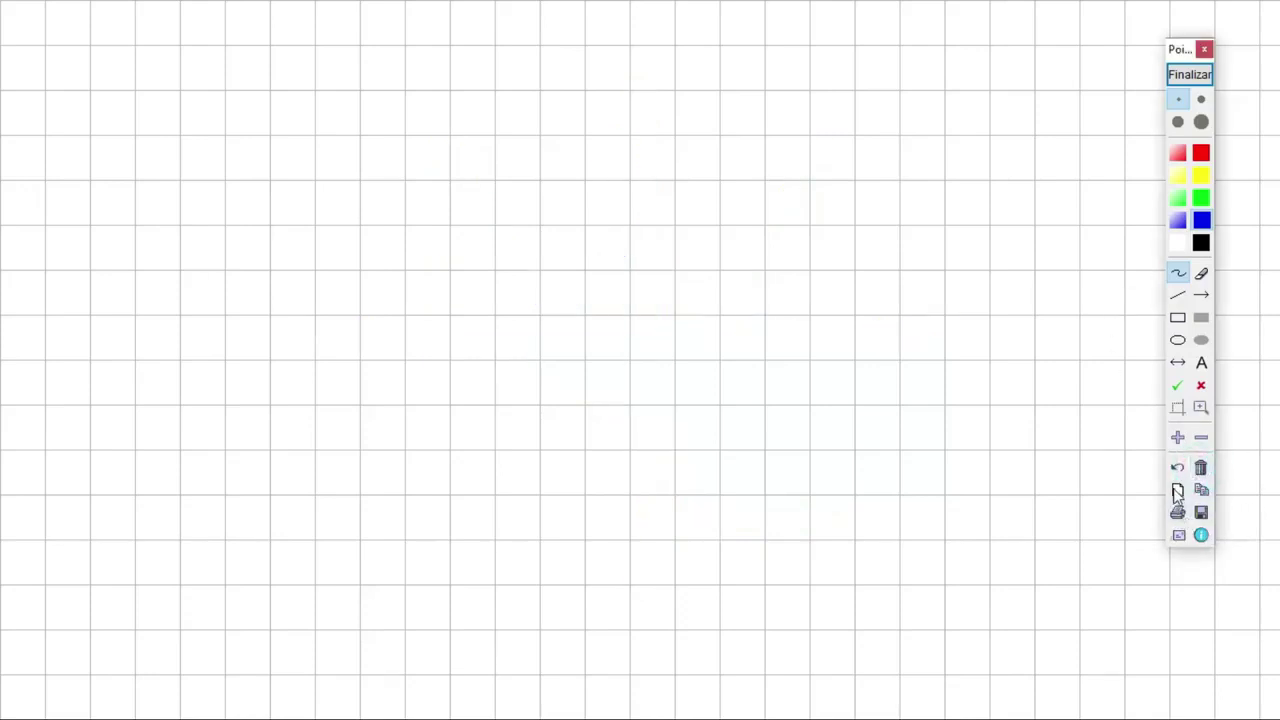
click(1177, 490)
click(1100, 562)
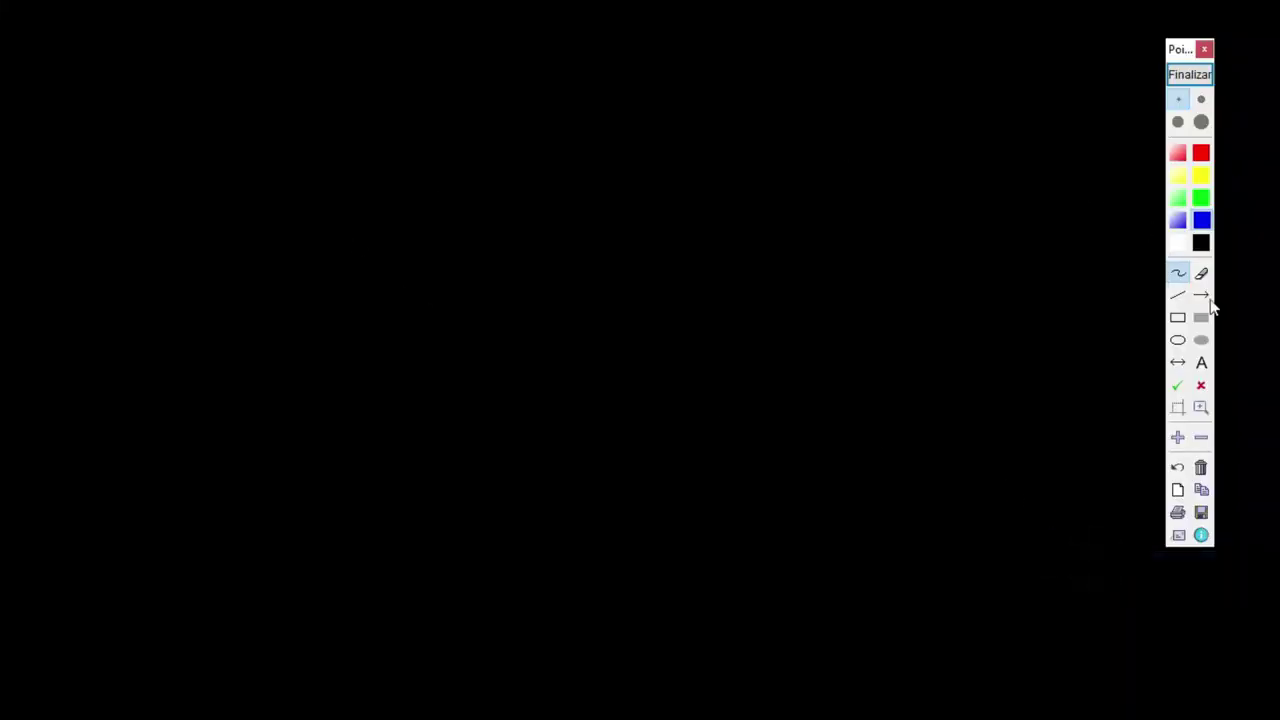
Step: Handwrite several square-root expressions in thin green strokes on the black layer, including one with x squared
click(1201, 197)
mouse_move(445, 213)
mouse_down()
mouse_move(609, 220)
mouse_move(623, 325)
mouse_up()
mouse_move(302, 306)
mouse_down()
mouse_move(373, 146)
mouse_move(422, 127)
mouse_up()
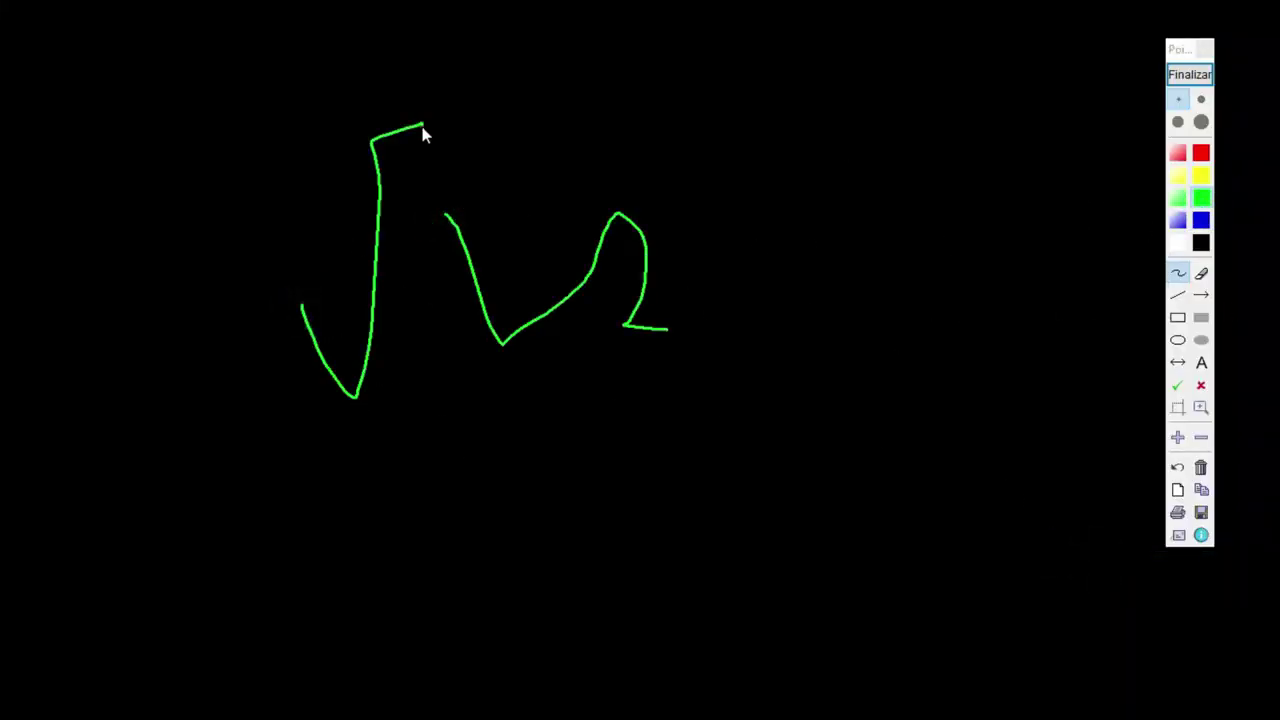
drag(737, 164, 955, 45)
drag(945, 143, 1005, 193)
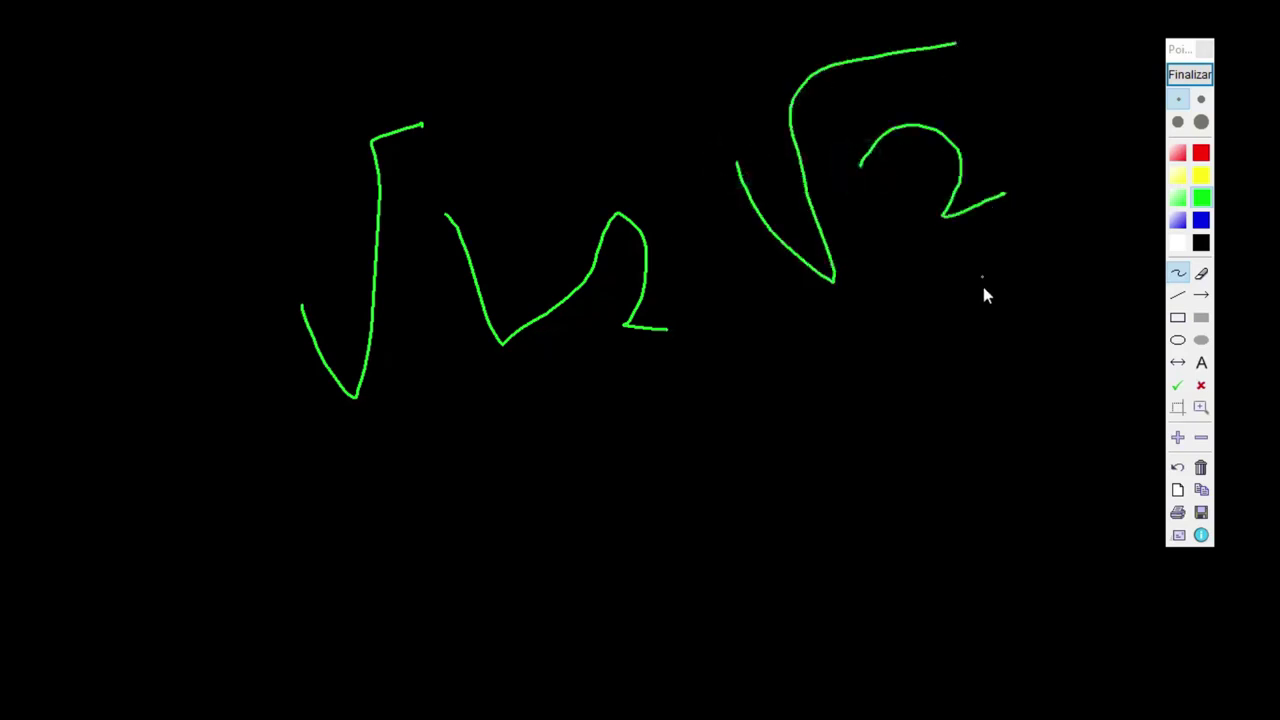
mouse_move(714, 407)
mouse_down()
mouse_move(767, 369)
mouse_move(1005, 298)
mouse_up()
drag(880, 437, 922, 398)
mouse_move(849, 381)
mouse_down()
mouse_move(1020, 474)
mouse_move(983, 433)
mouse_up()
mouse_move(922, 398)
mouse_down()
mouse_move(968, 352)
mouse_move(1004, 364)
mouse_up()
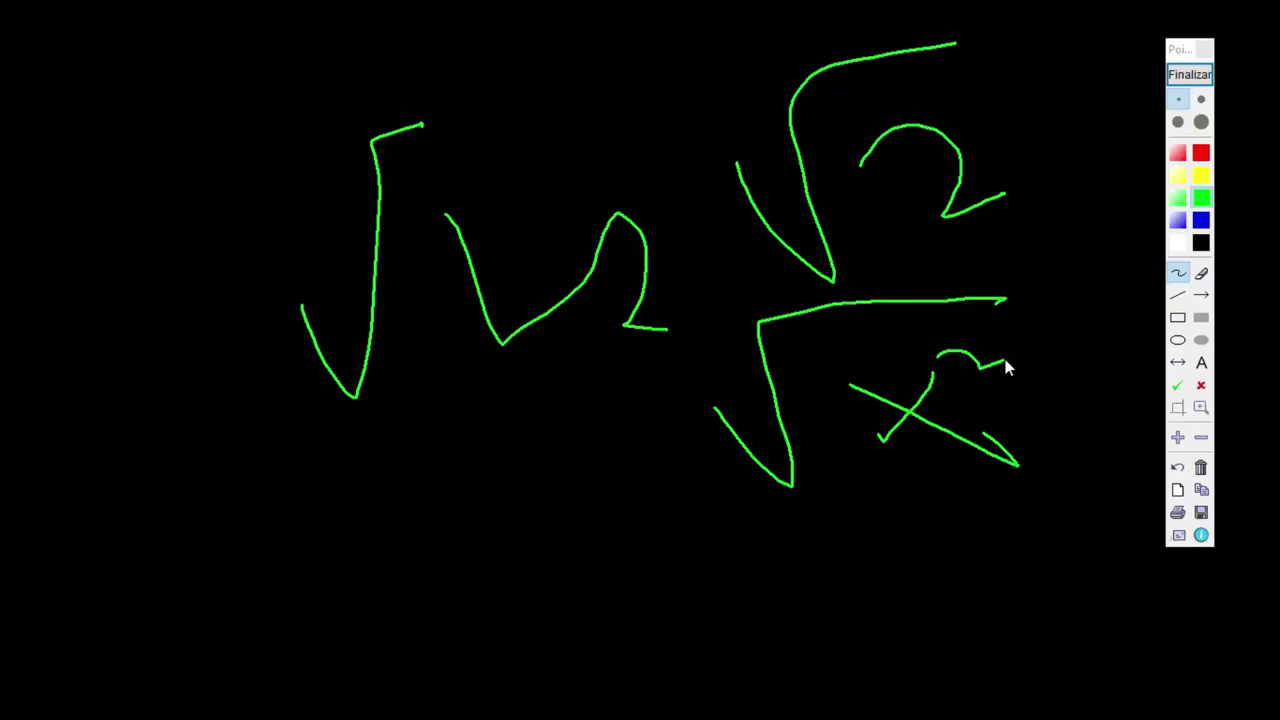
Step: Change the background to the dotted grid and to the lined layer, and end the drawing session
click(1178, 511)
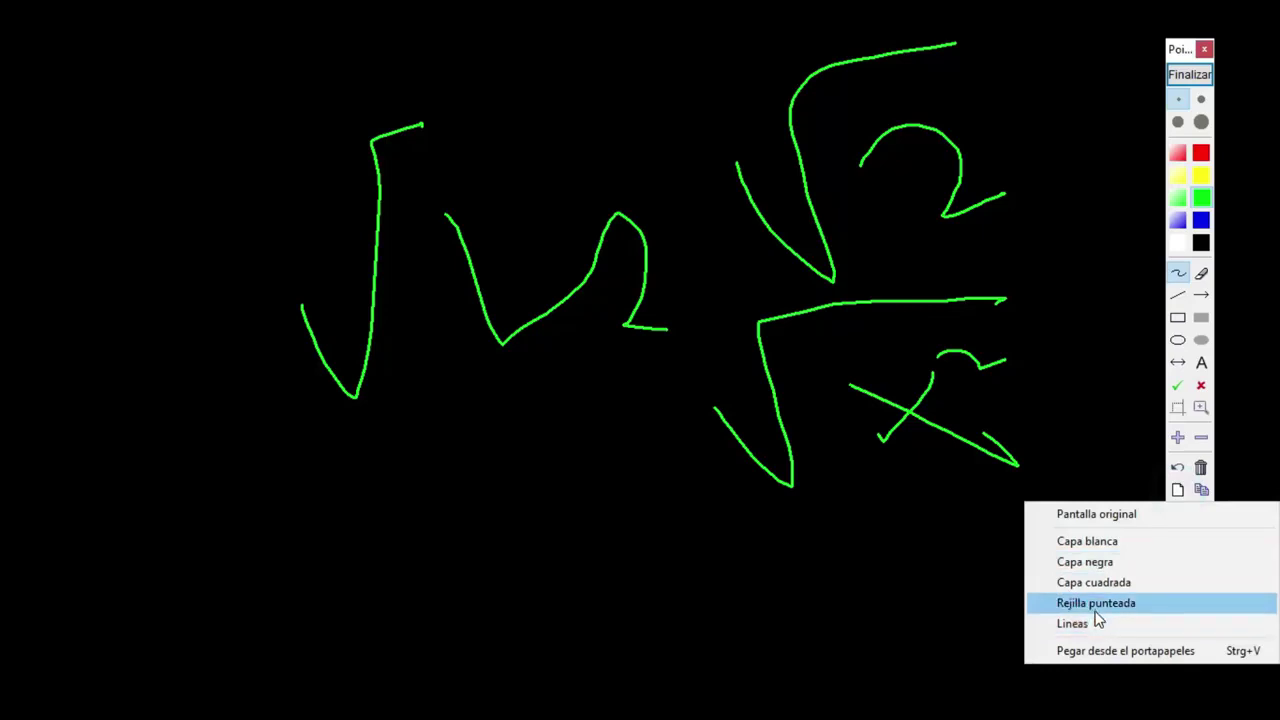
click(1091, 605)
click(1176, 499)
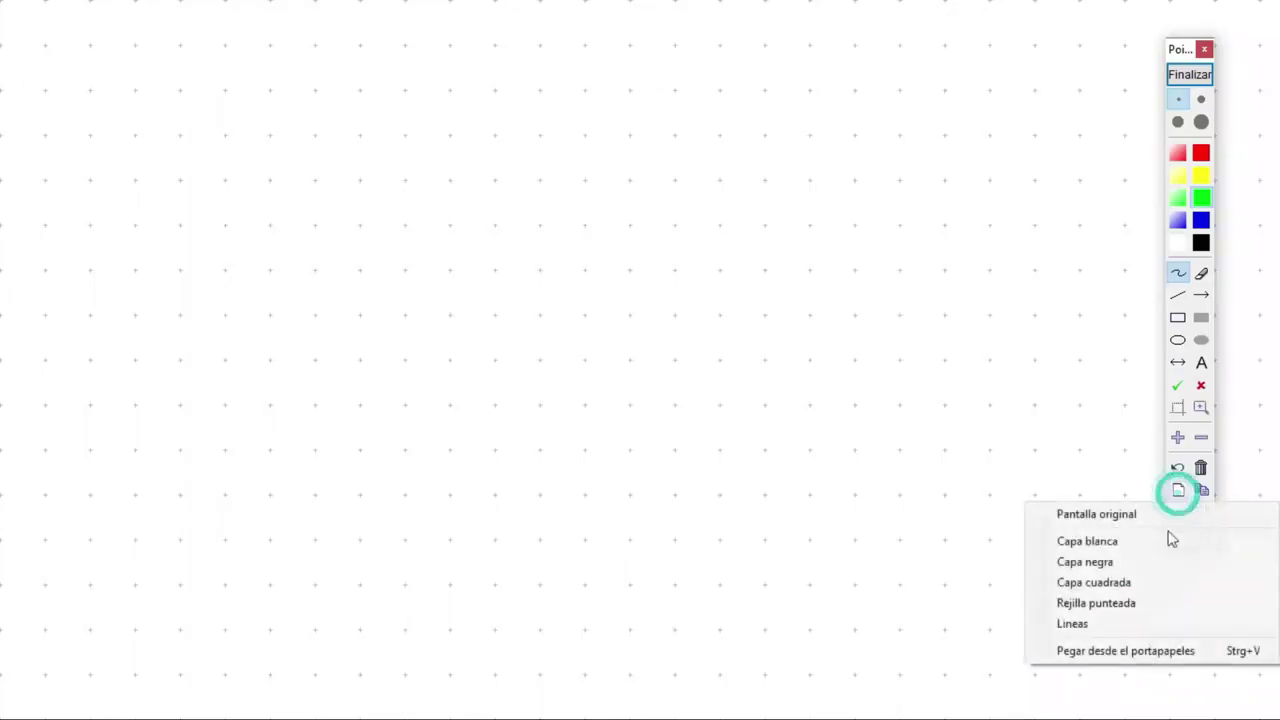
click(1116, 619)
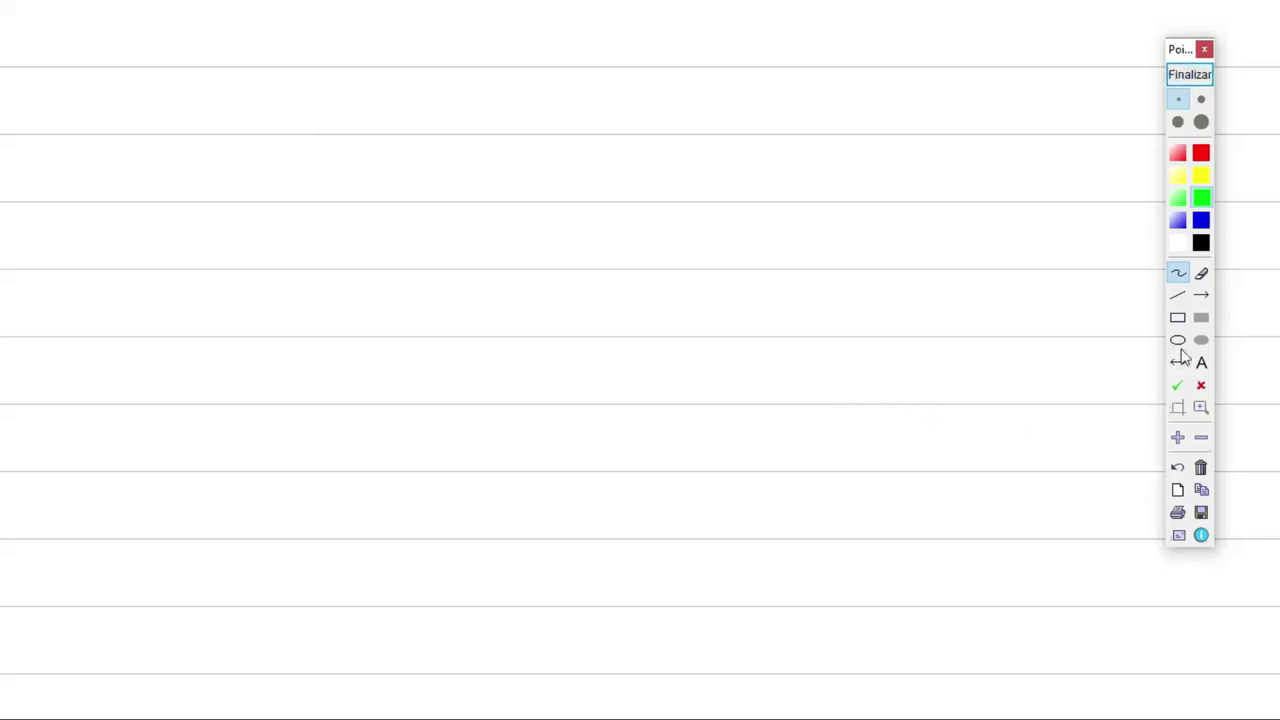
click(1183, 77)
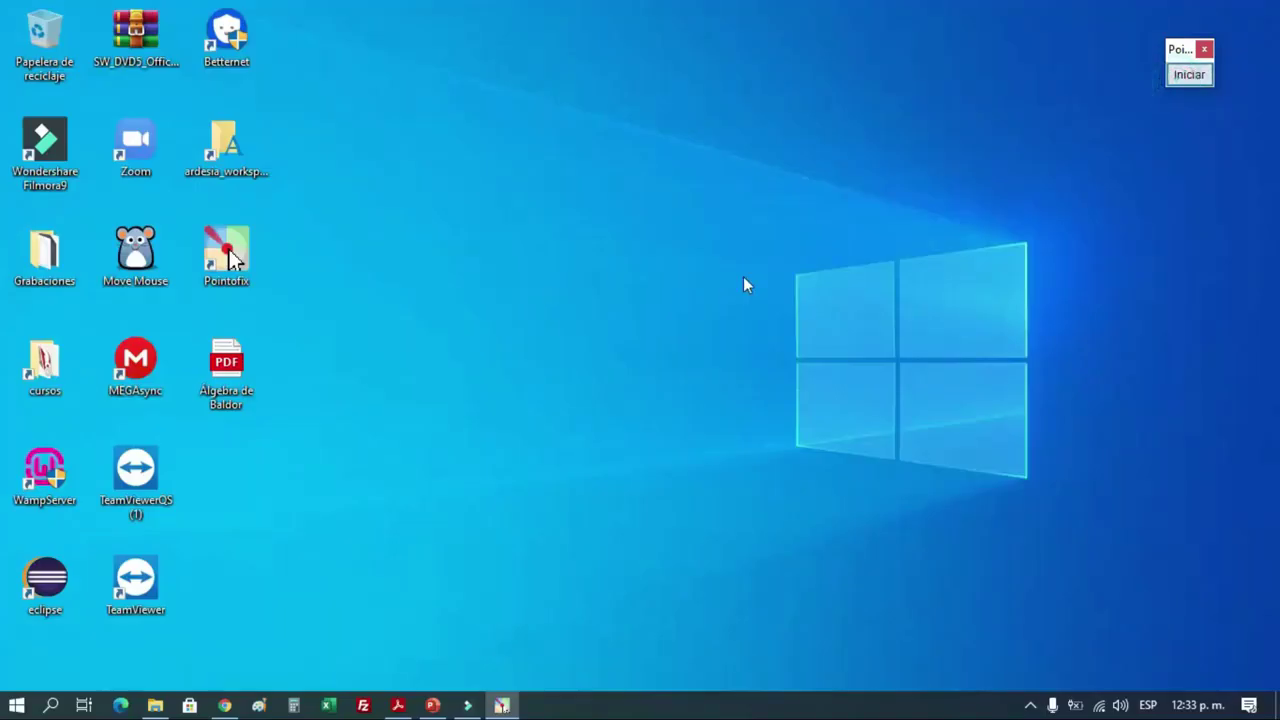
Step: Restart annotation, draw a green rectangle around the Álgebra de Baldor icon and a green arrow pointing to the Pointofix icon
click(1188, 78)
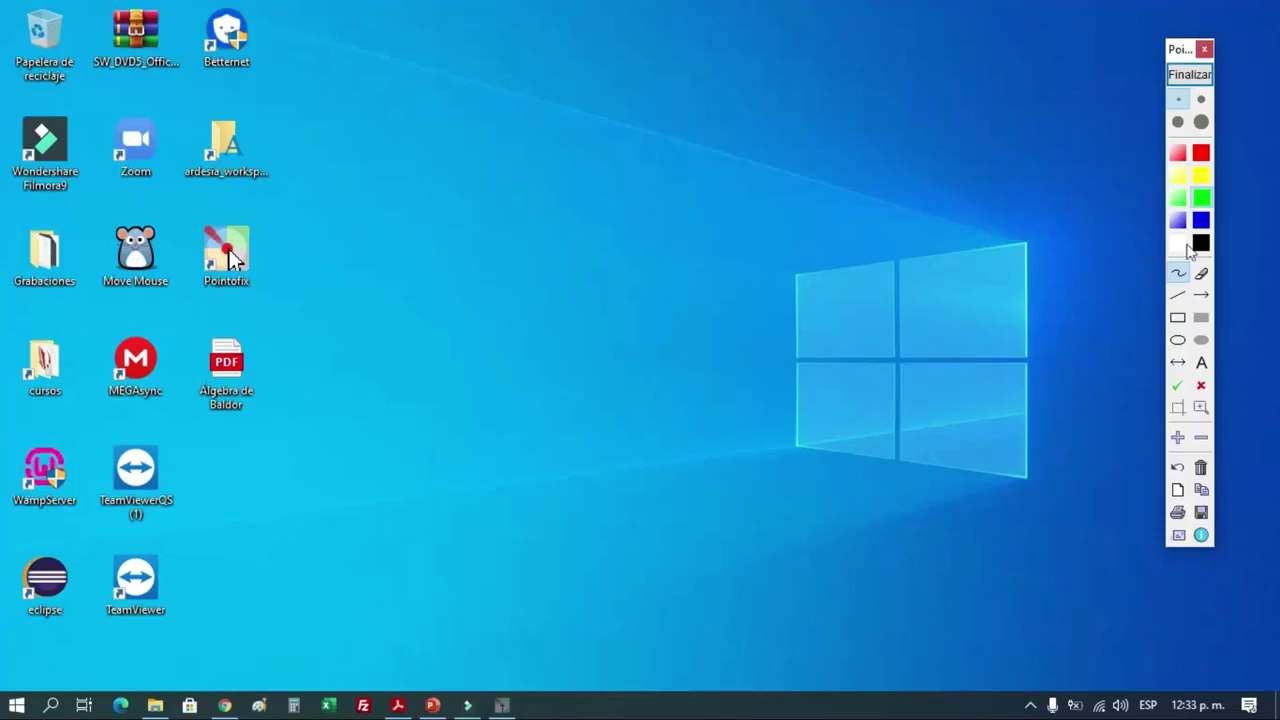
click(1178, 317)
mouse_move(182, 324)
mouse_down()
mouse_move(259, 392)
mouse_move(294, 456)
mouse_up()
click(1201, 295)
drag(546, 254, 260, 249)
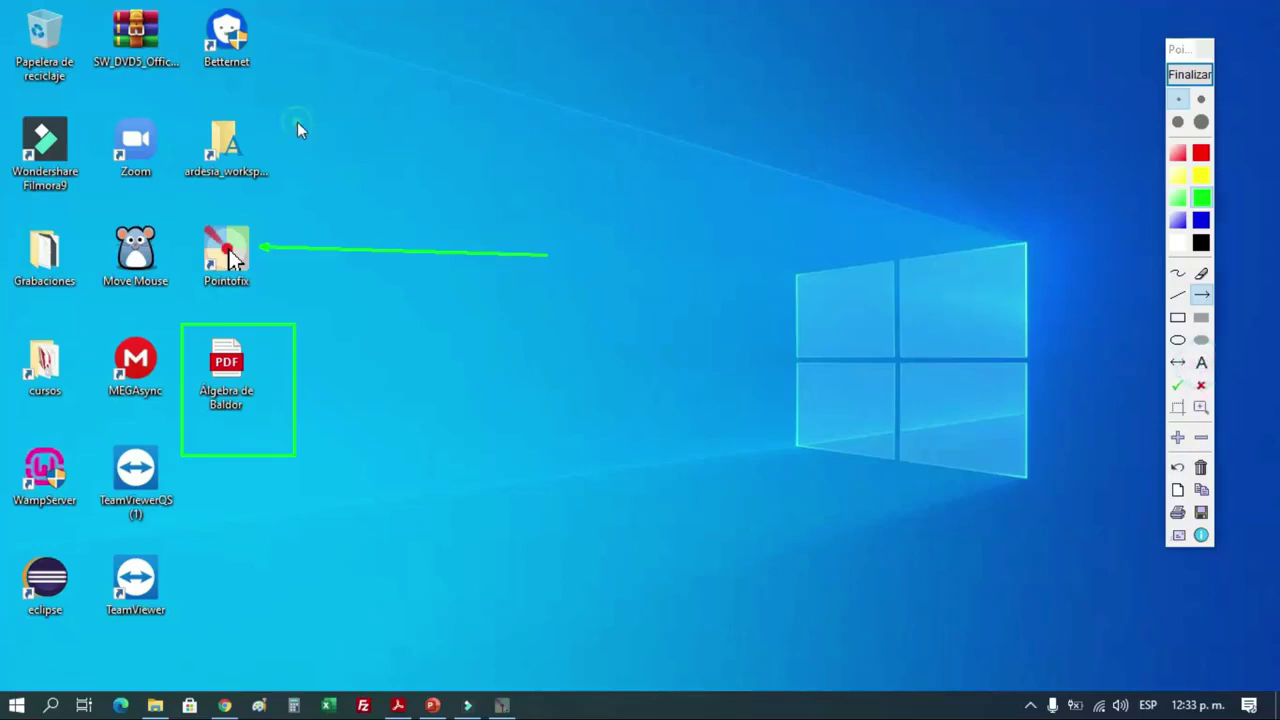
Step: Write the small green text "notas de clase" beside the ardesia folder icon
click(1201, 362)
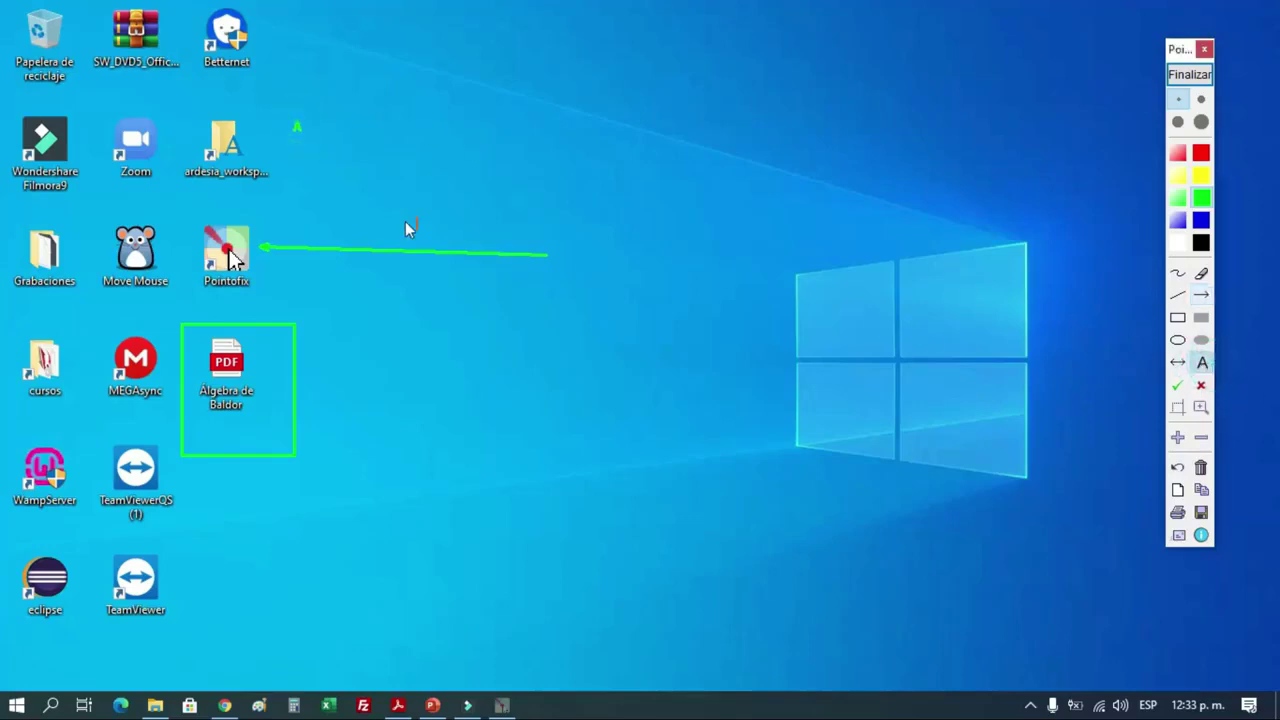
text(Hola mundo)
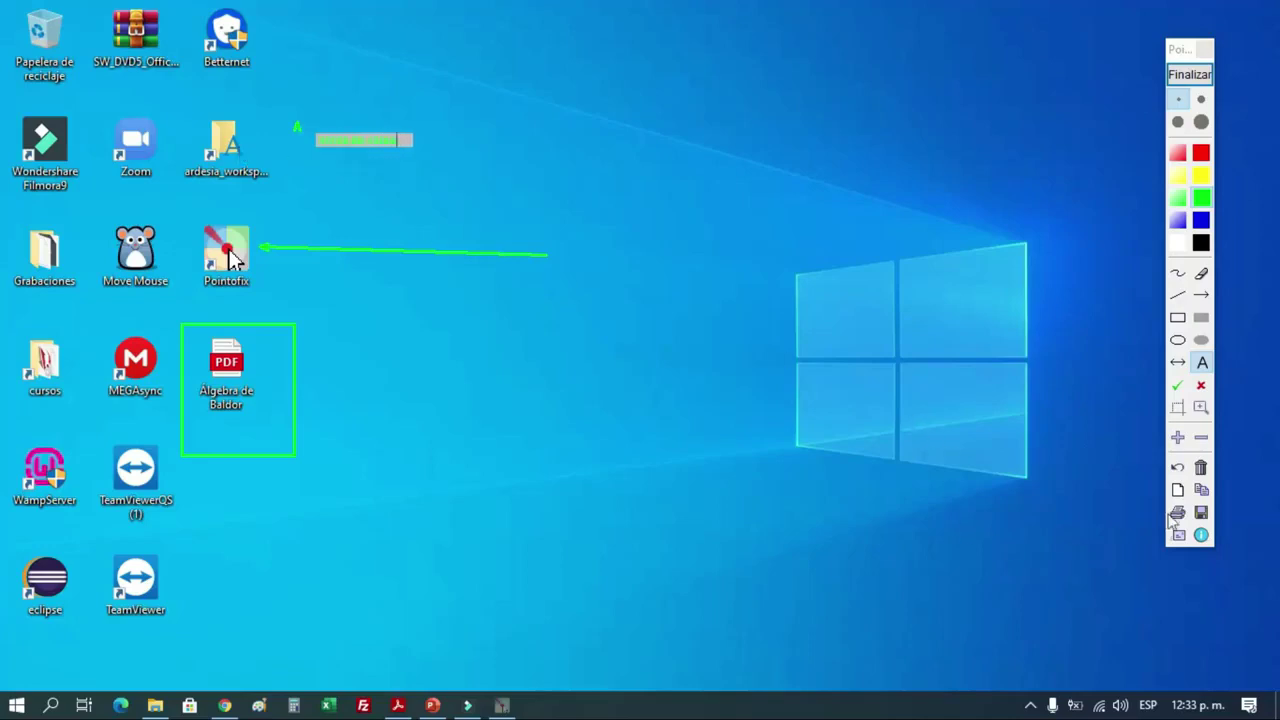
key(Return)
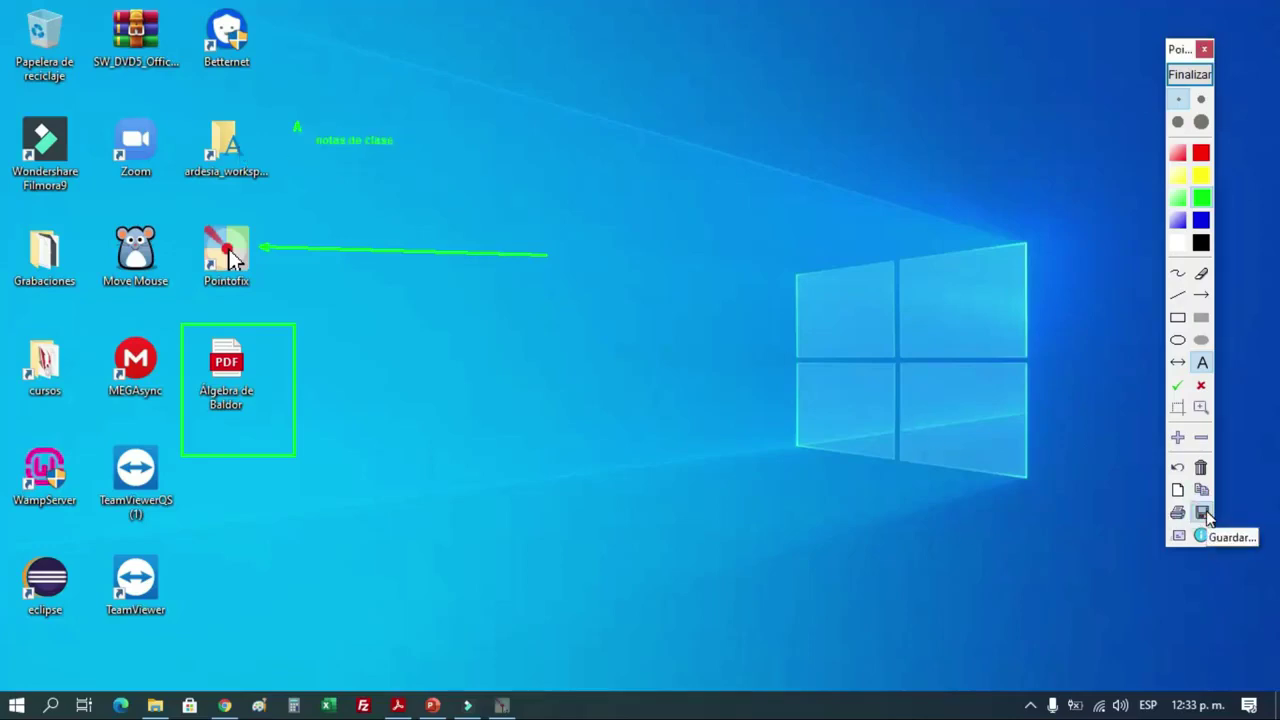
Step: Save the annotated screen capture to the Escritorio folder as a PNG named "clase numero 7"
click(1204, 512)
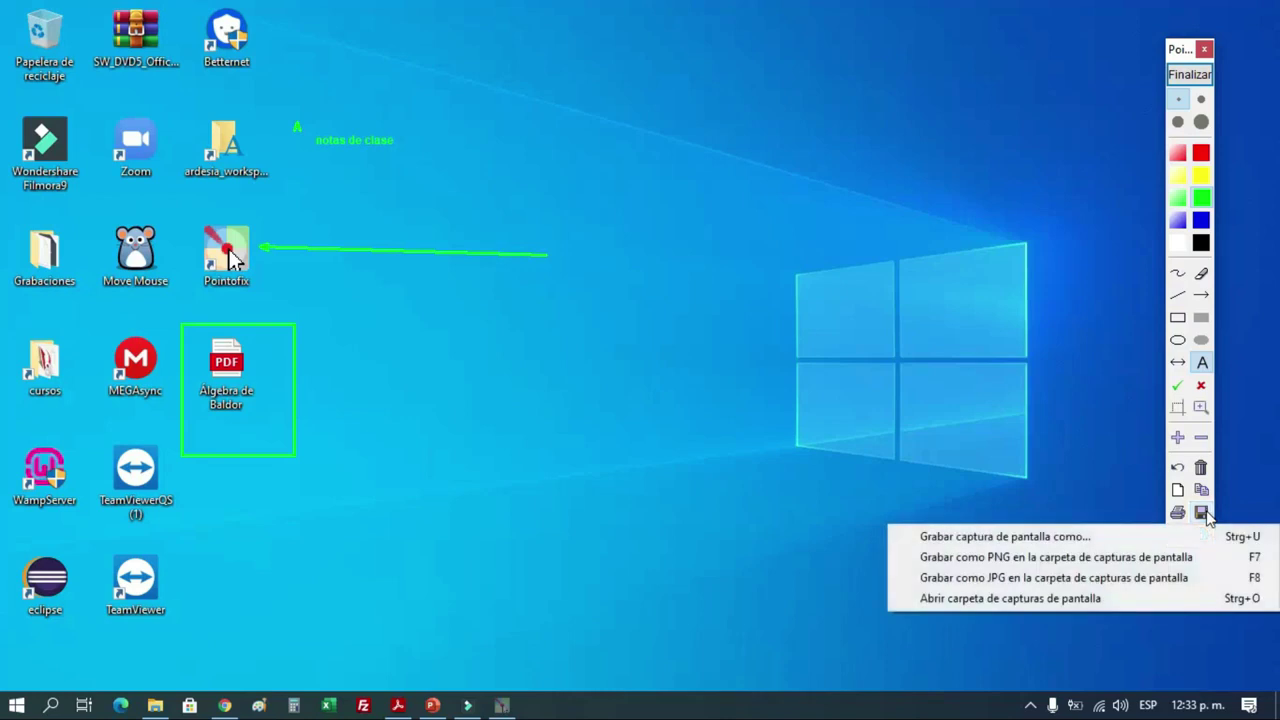
click(1022, 544)
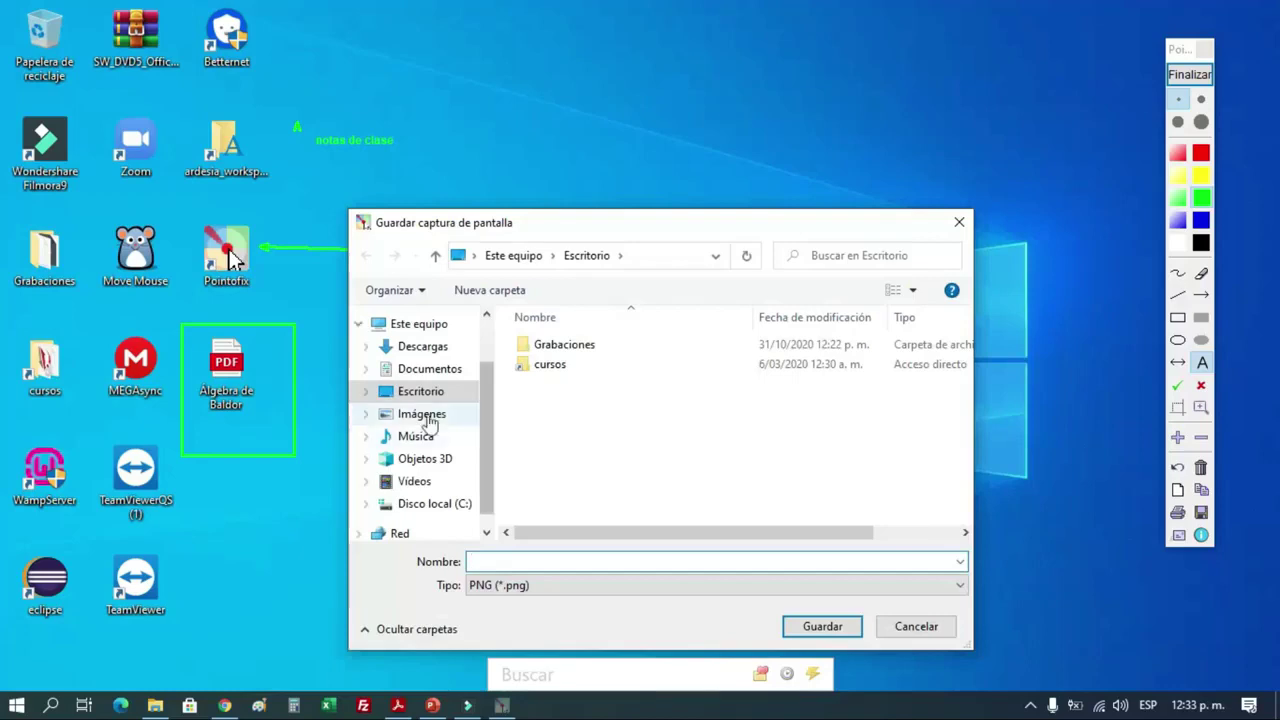
click(420, 369)
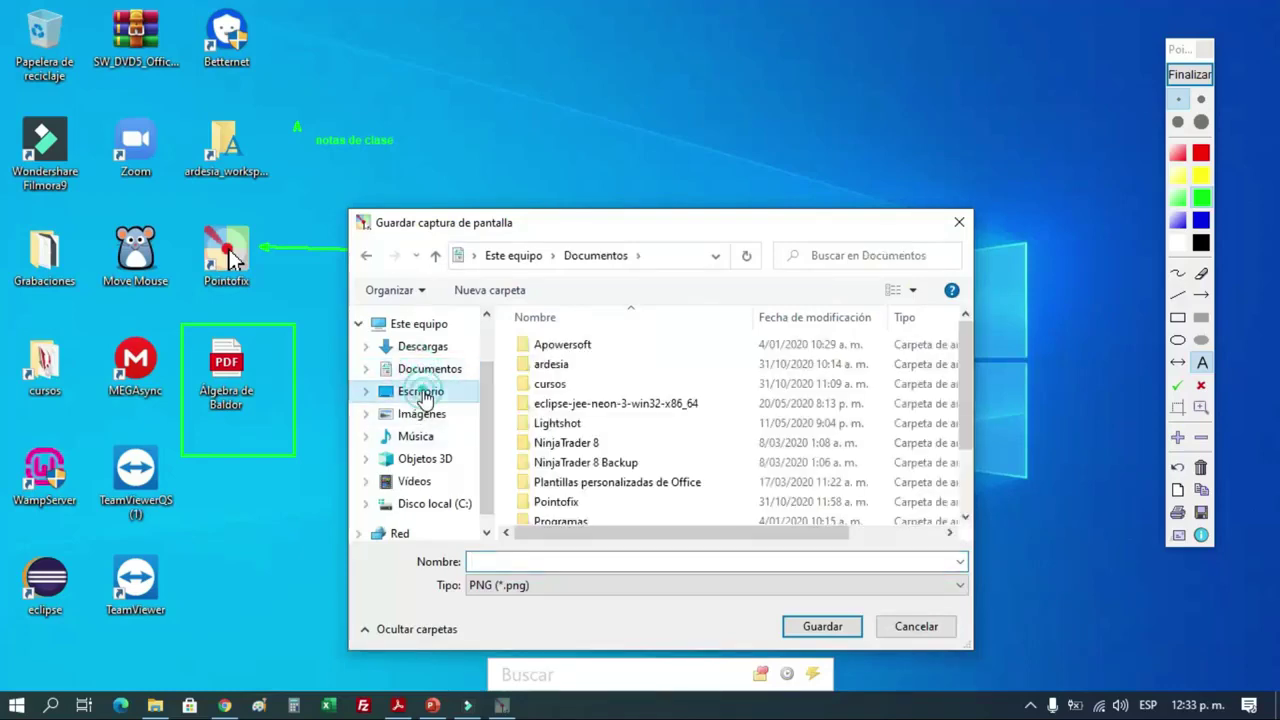
click(421, 392)
click(422, 414)
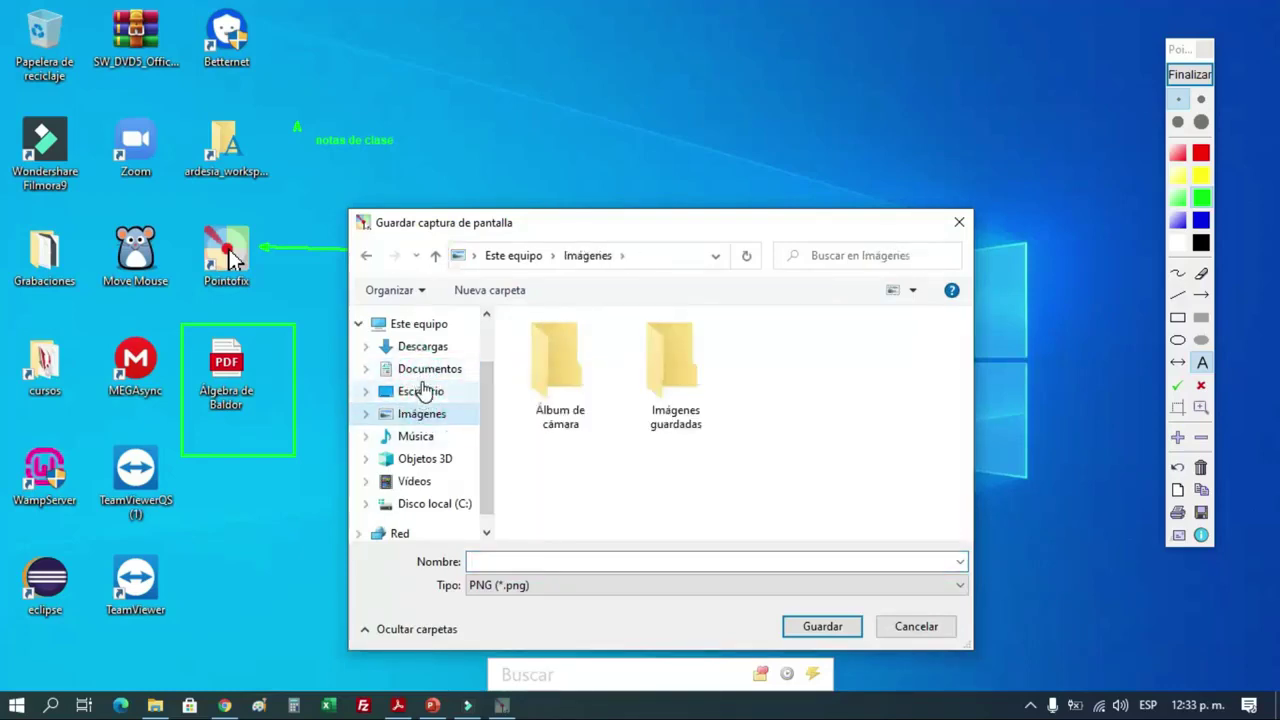
click(421, 391)
text(clase numero 7)
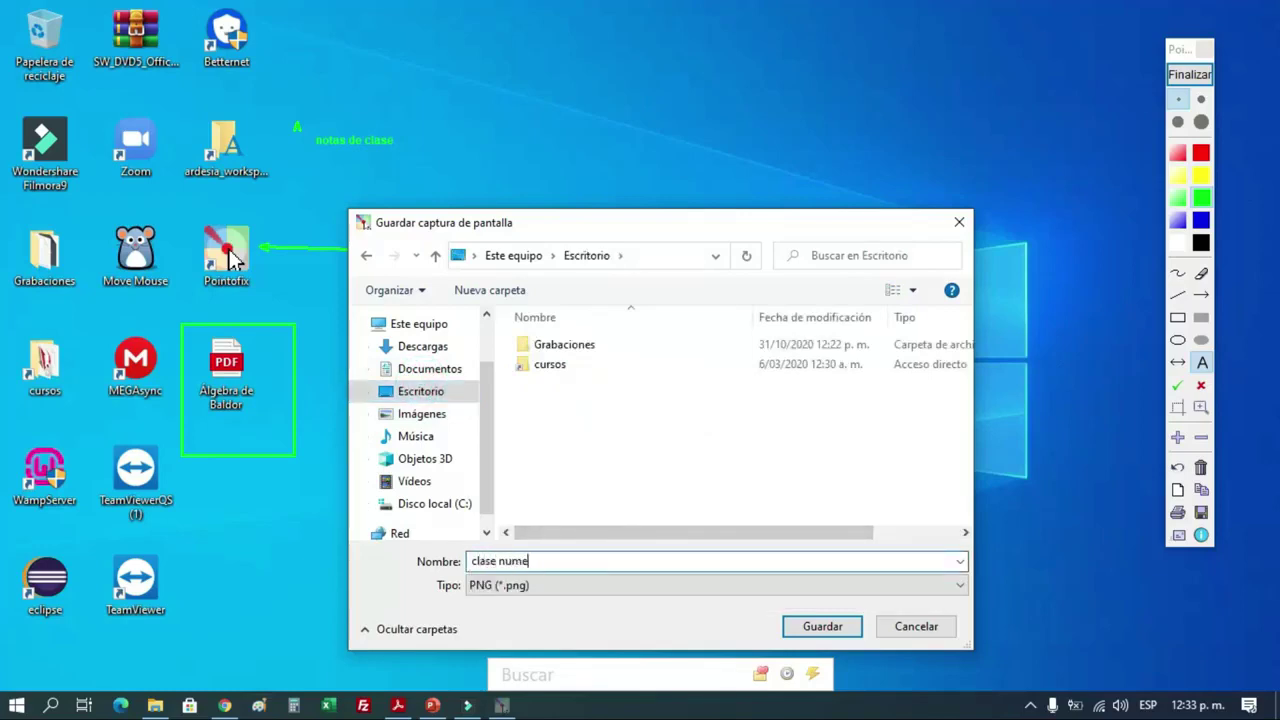
click(814, 626)
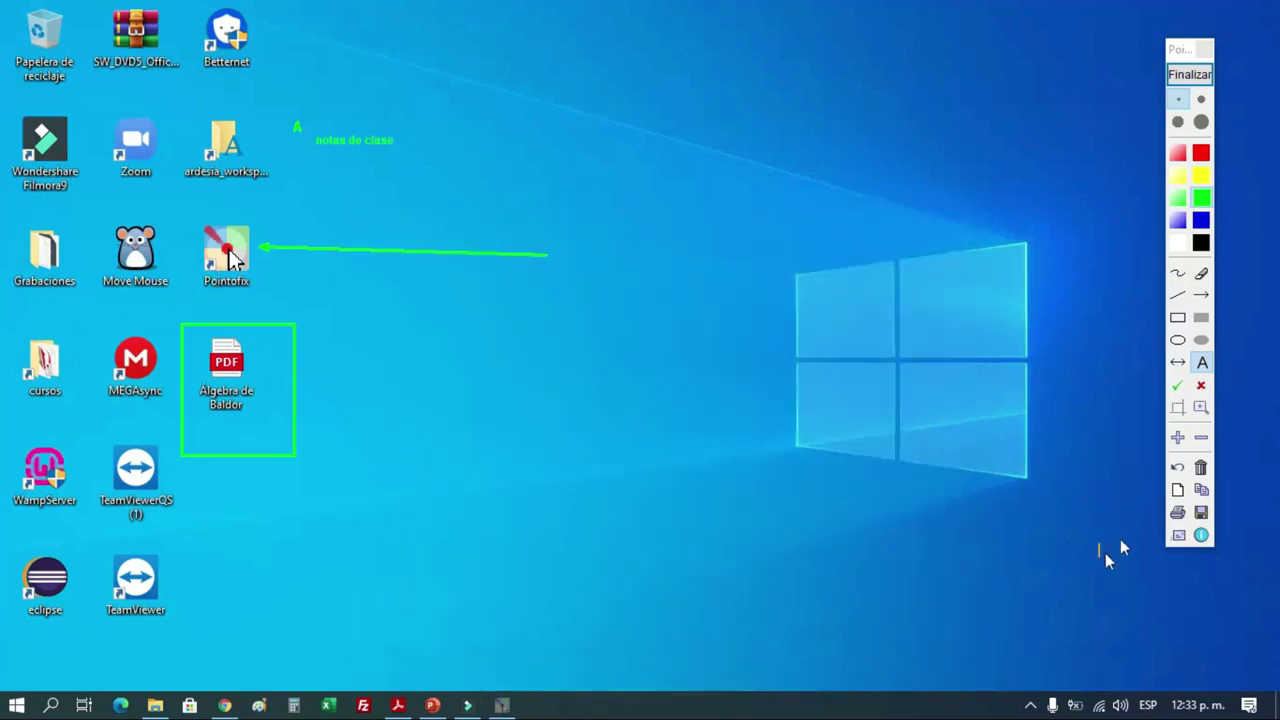
Step: Clear all annotations, end the drawing session and select the saved "clase numero 7" image on the desktop
click(1201, 467)
click(1190, 74)
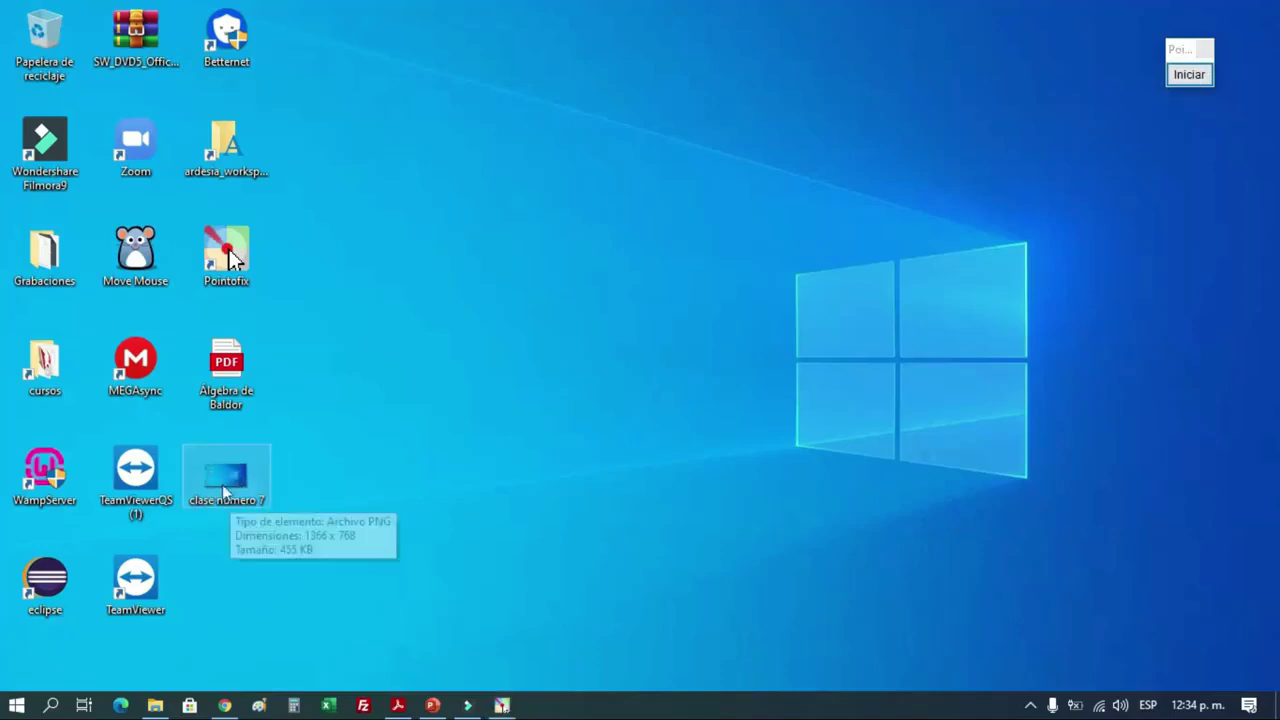
click(249, 503)
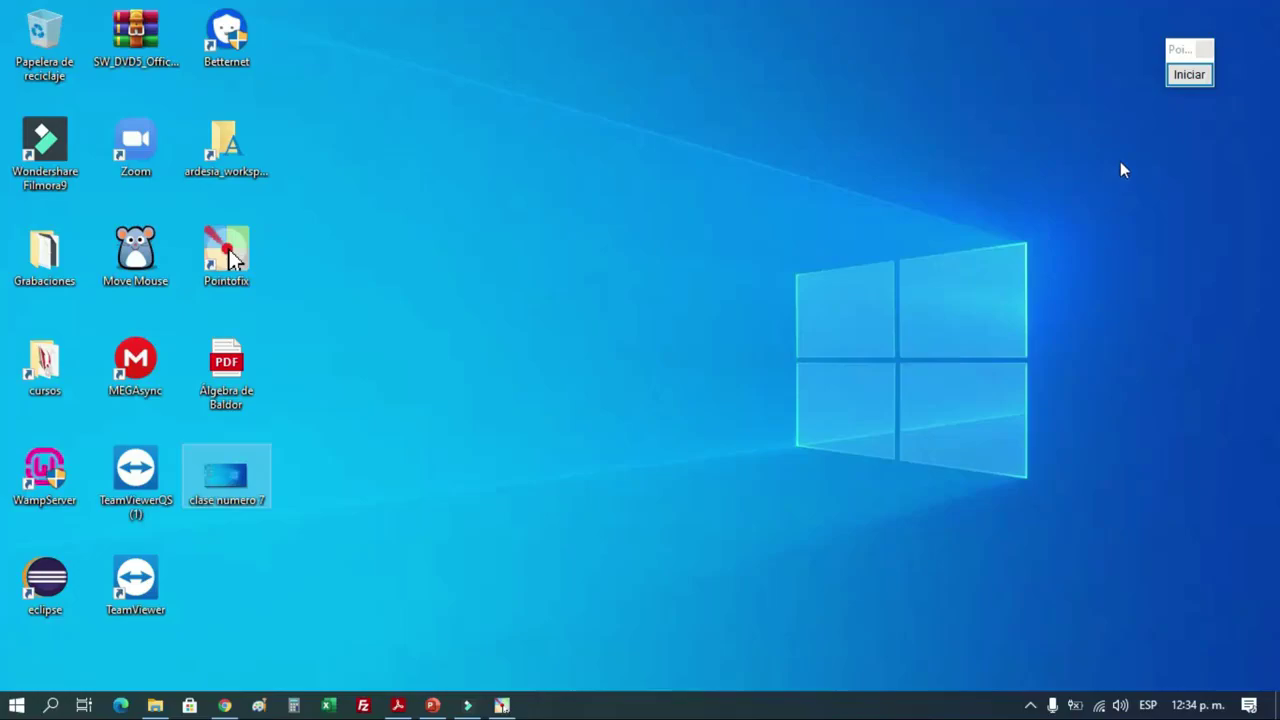
Step: Restart annotation, draw three thin green freehand strokes over the Windows taskbar, and end the session
click(1182, 79)
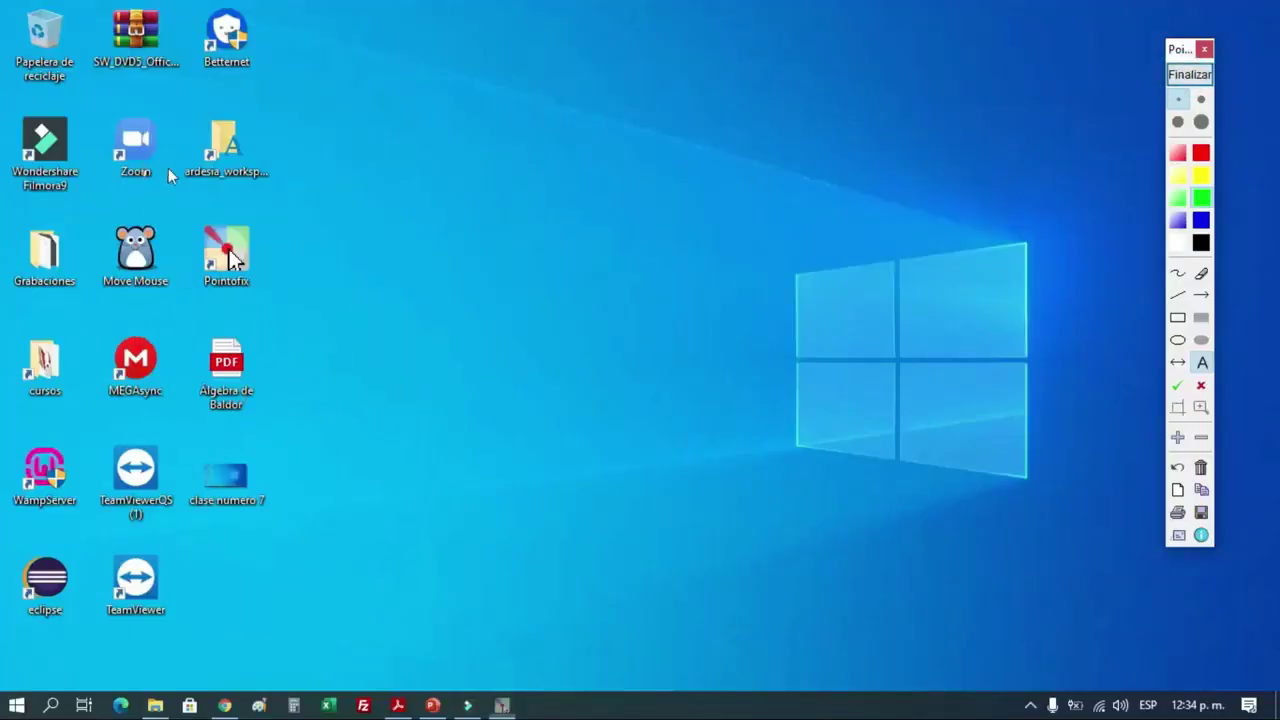
click(1190, 74)
click(363, 705)
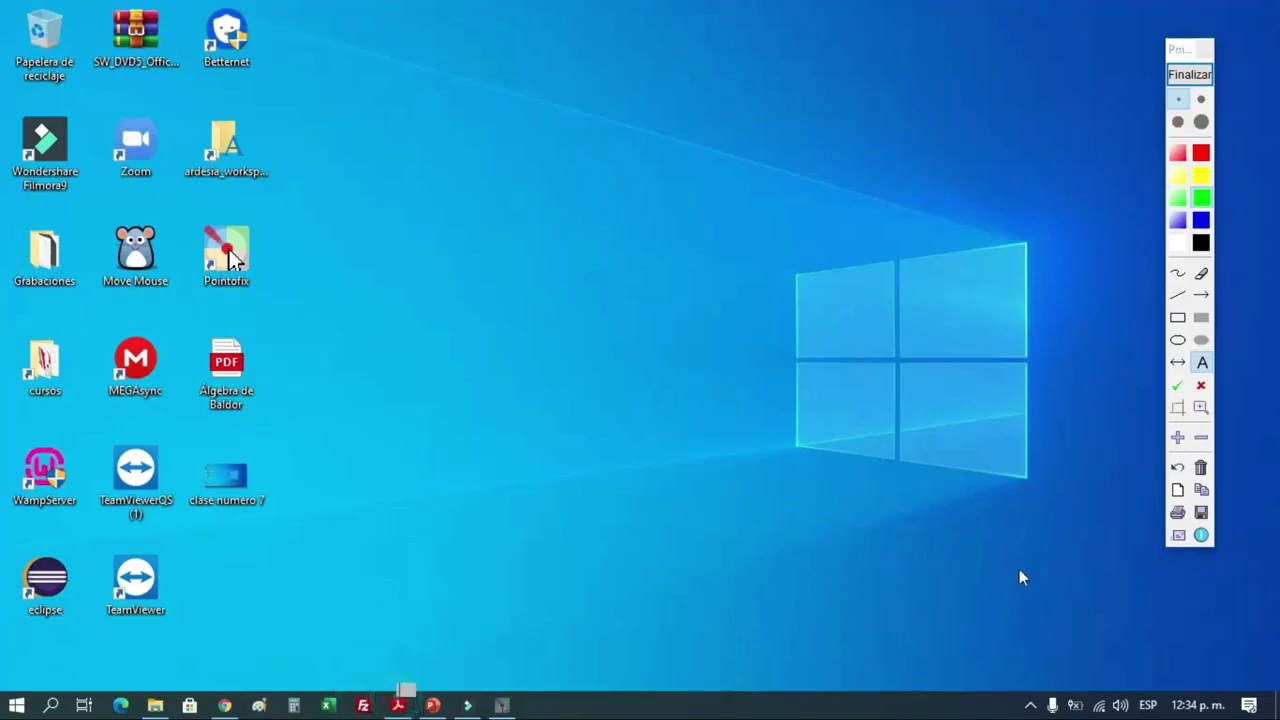
click(1179, 276)
mouse_move(295, 700)
mouse_down()
mouse_move(258, 699)
mouse_move(317, 630)
mouse_up()
drag(330, 690, 500, 637)
drag(520, 705, 757, 623)
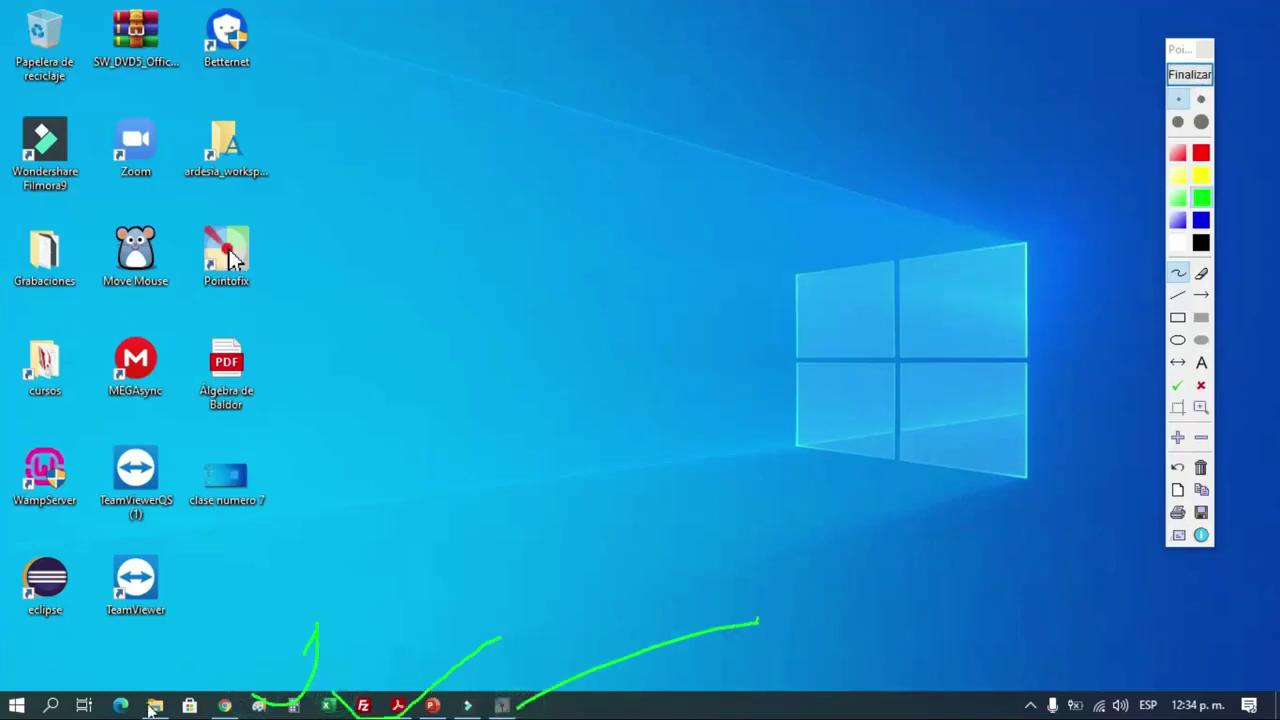
click(1197, 86)
click(1189, 75)
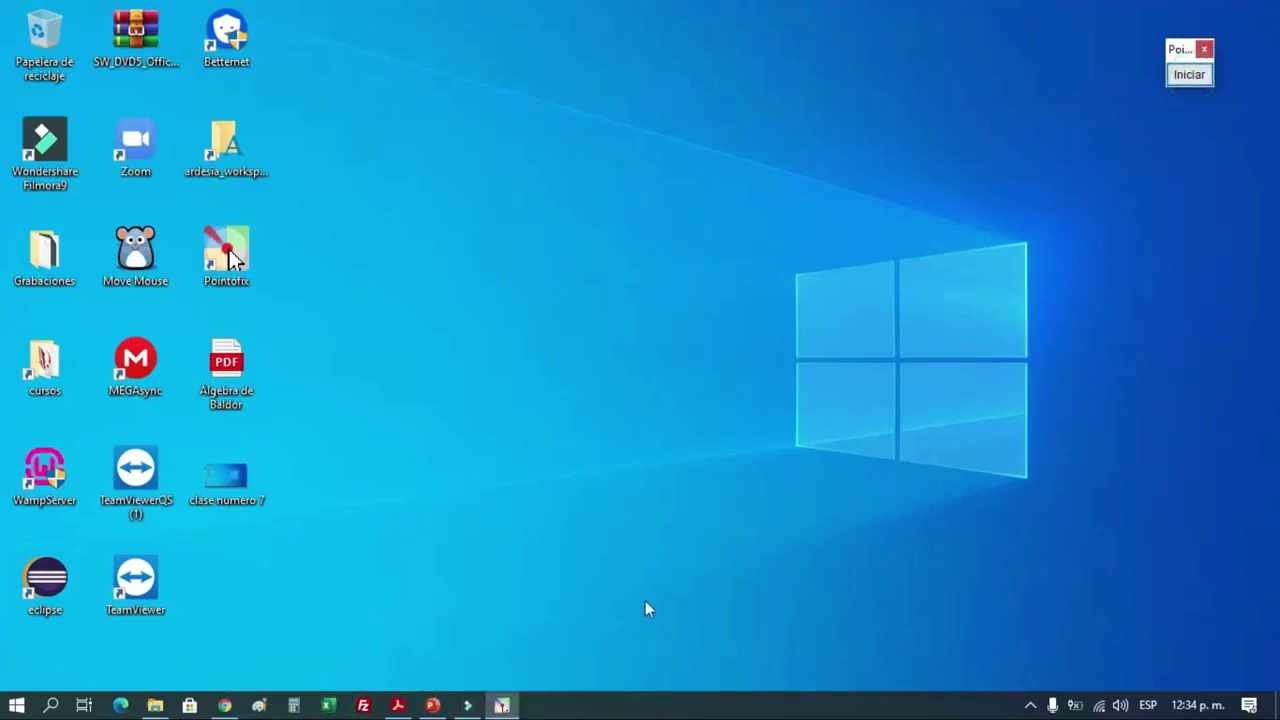
Step: Switch to the Ecuaciones lineales presentation in PowerPoint, draw green arrows linking terms between the equation lines, and frame "-24 = -24" with a green rectangle
click(432, 700)
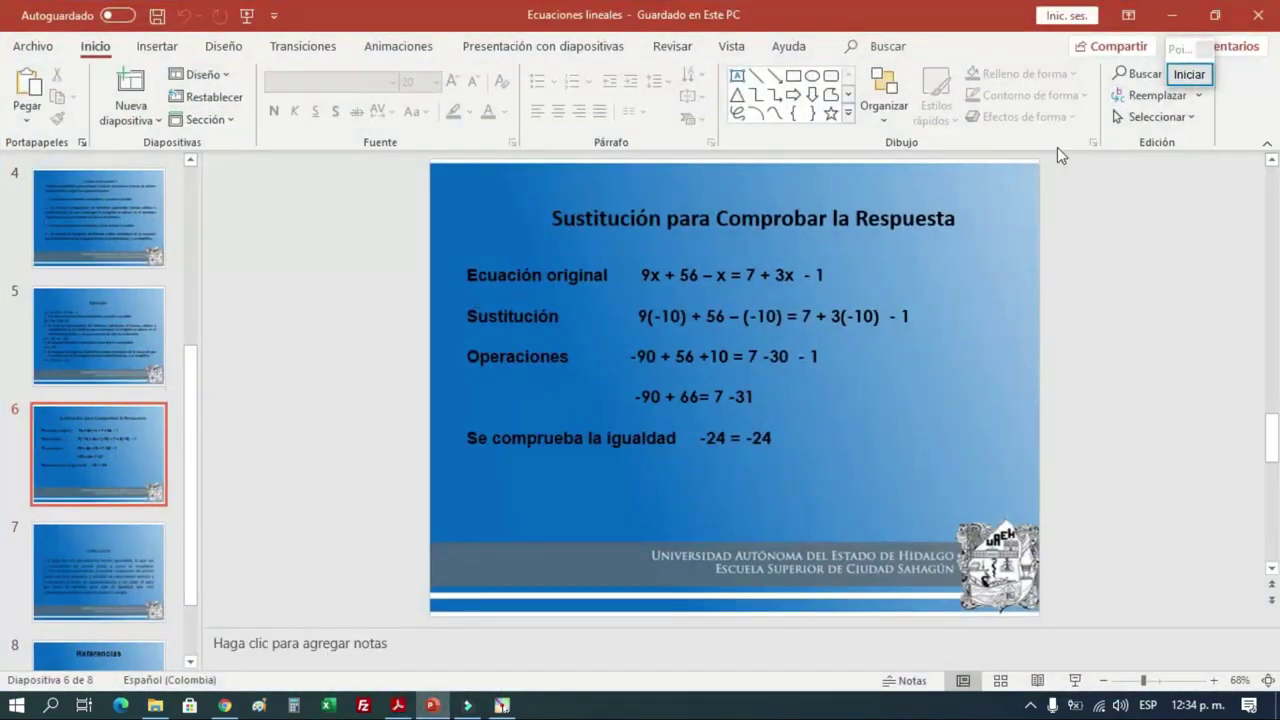
click(1189, 75)
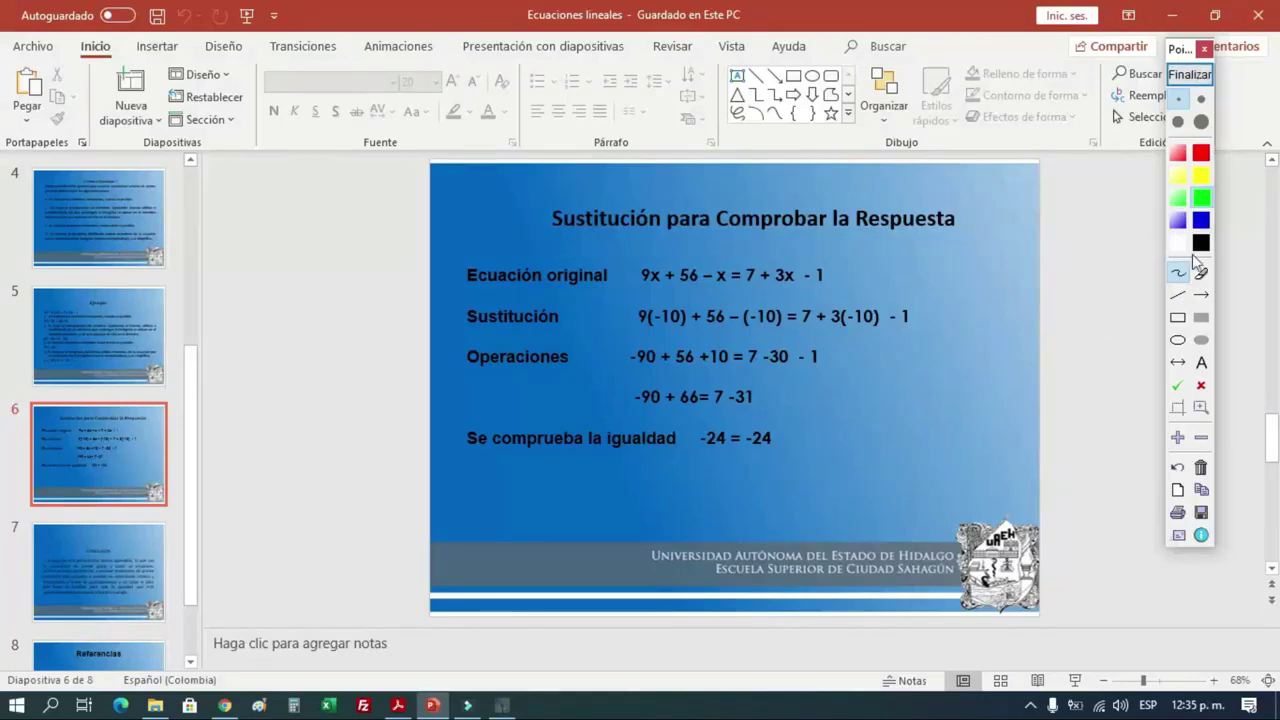
click(1201, 294)
mouse_move(659, 280)
mouse_down()
mouse_move(680, 318)
mouse_move(830, 294)
mouse_move(868, 304)
mouse_up()
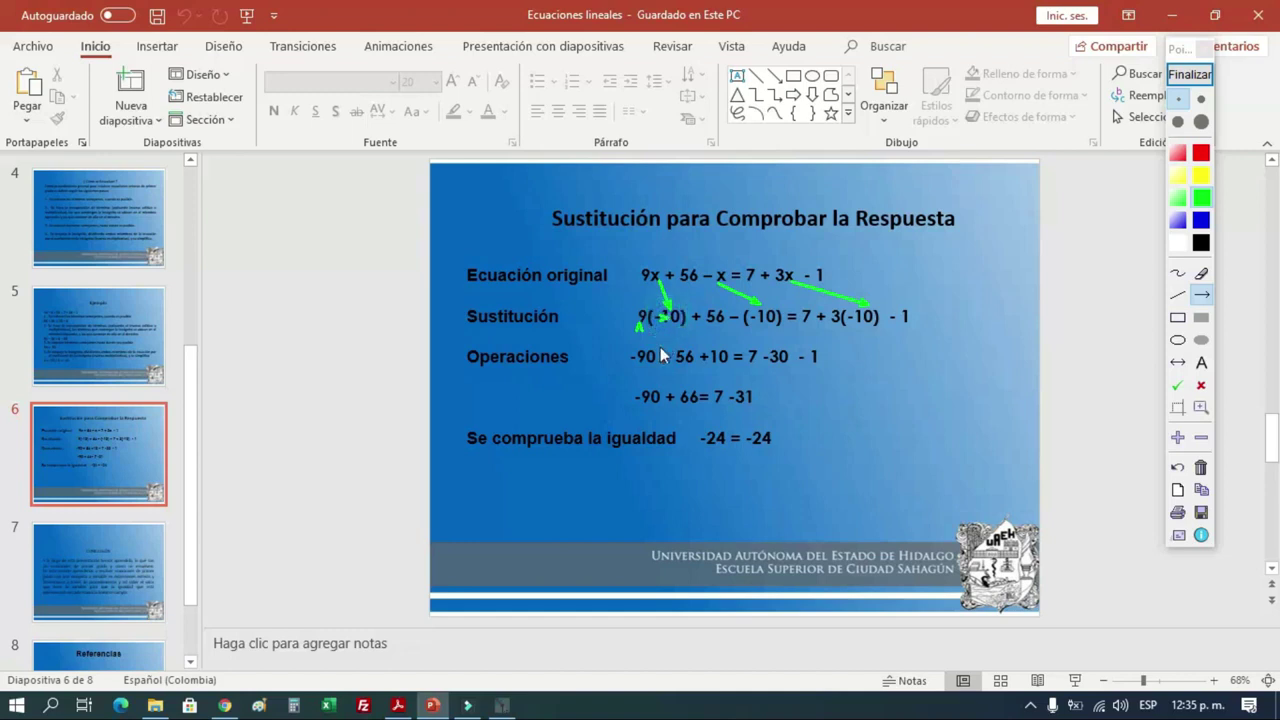
drag(630, 338, 656, 348)
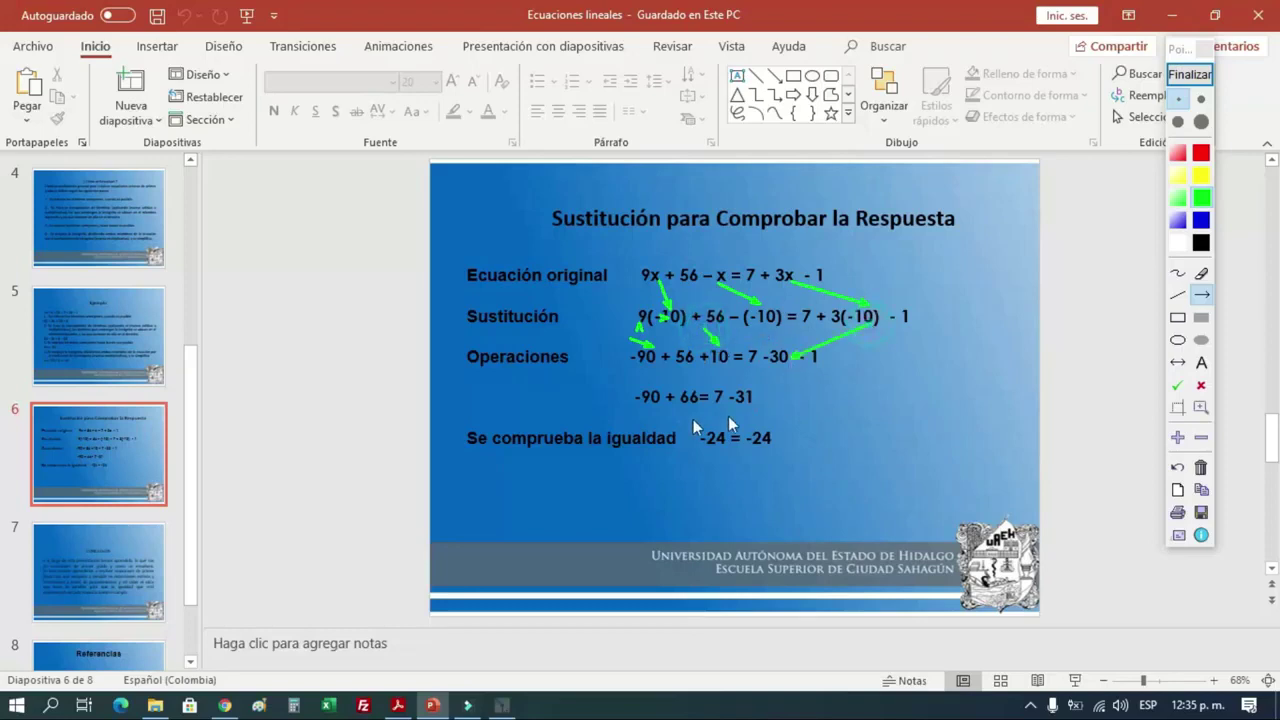
click(1178, 317)
drag(681, 414, 815, 463)
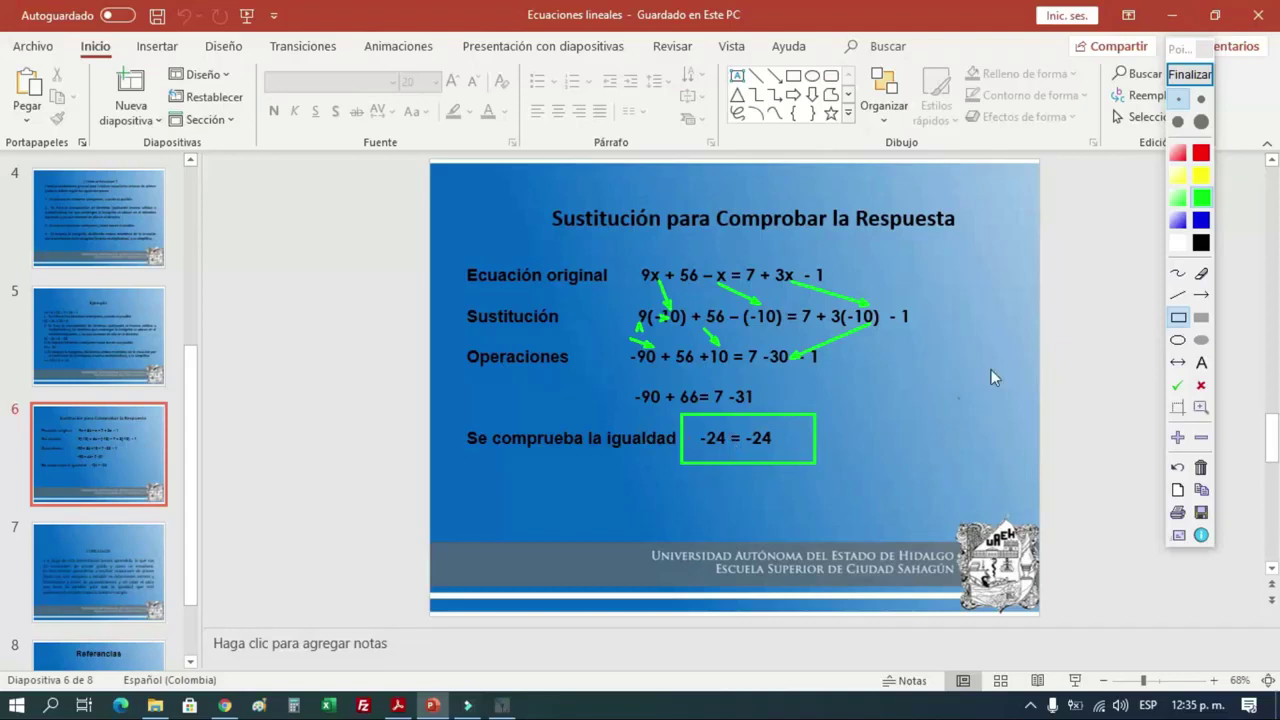
click(1201, 385)
click(854, 426)
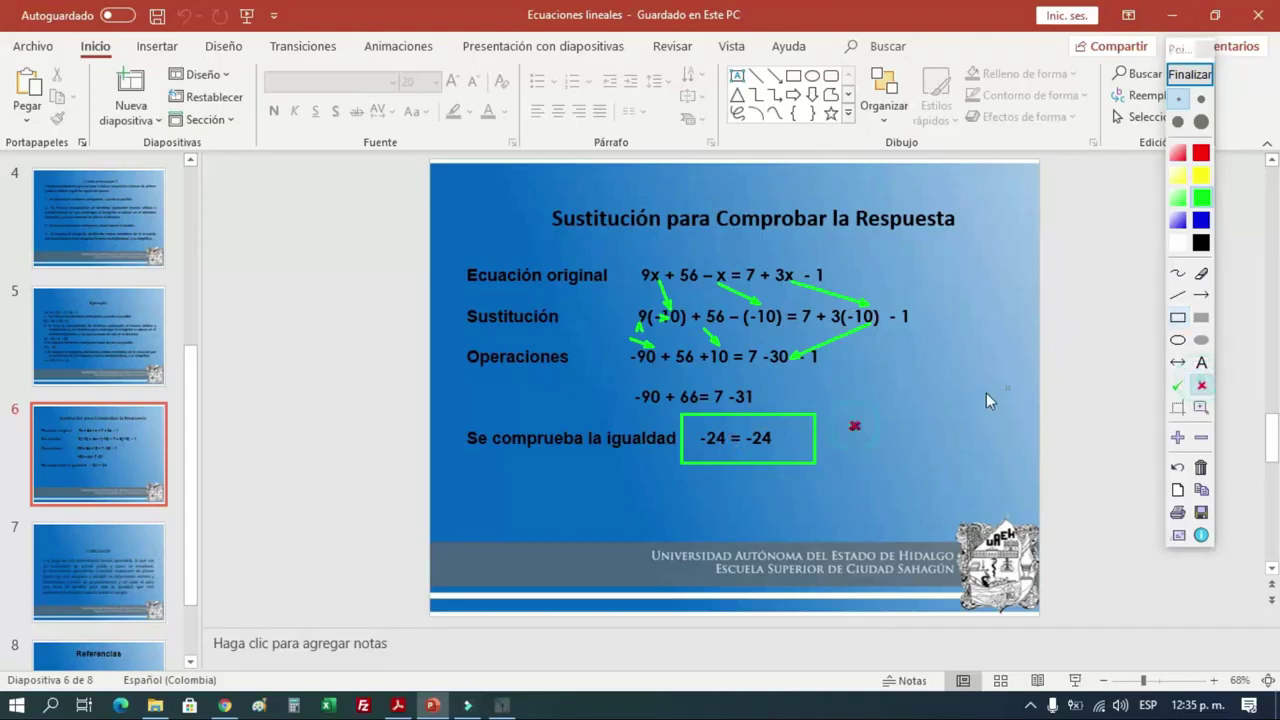
click(1177, 468)
Step: Place a green check mark in the largest size beside the boxed "-24 = -24", then end the annotation and return to the desktop
click(1178, 385)
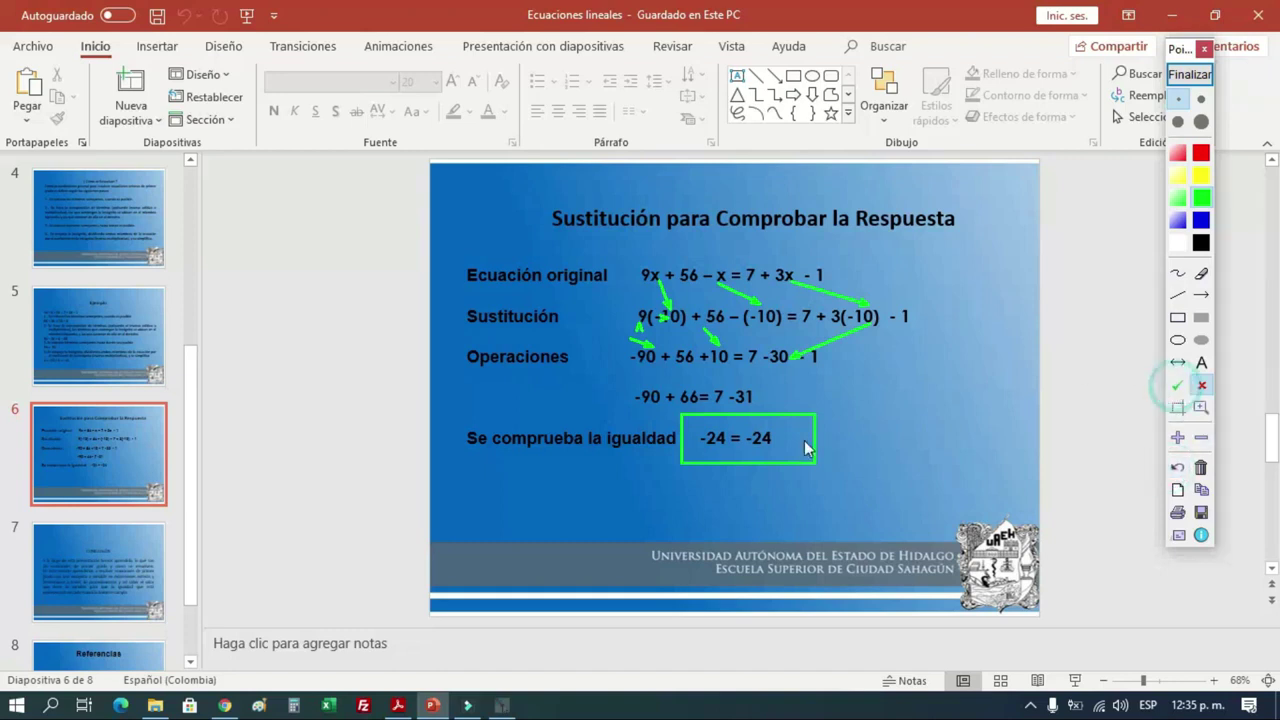
click(1201, 121)
click(841, 436)
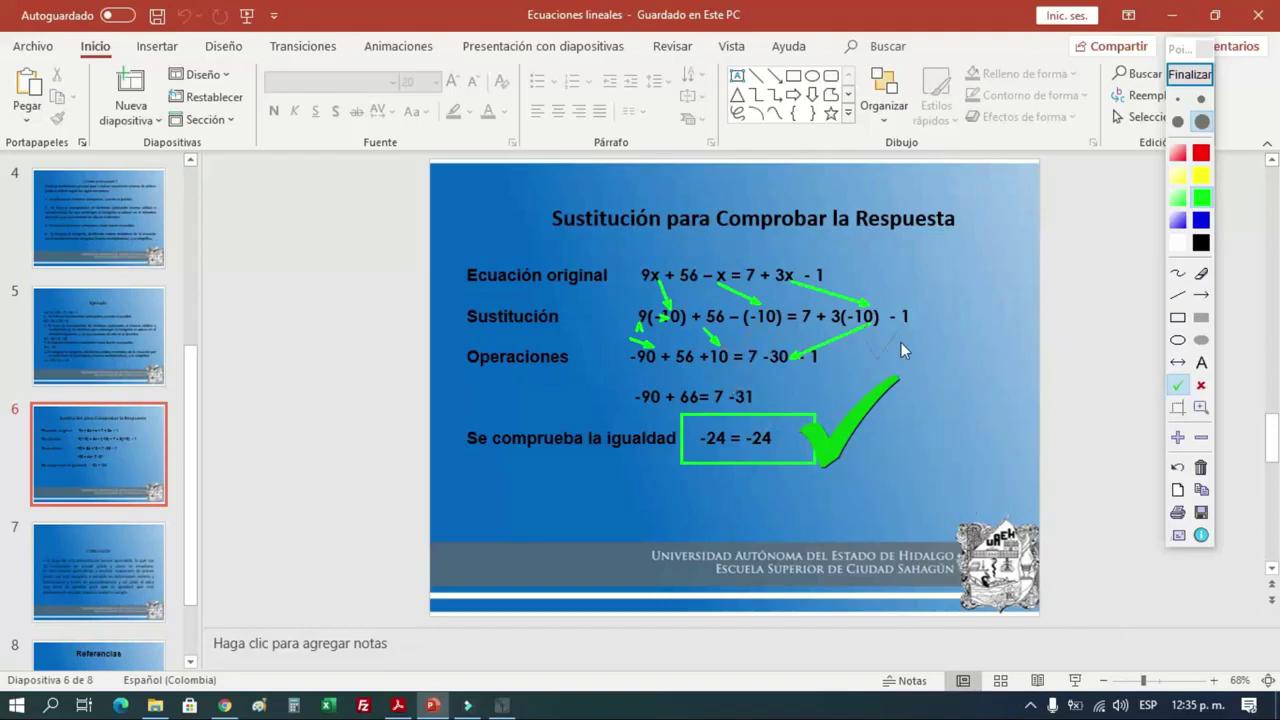
click(1190, 74)
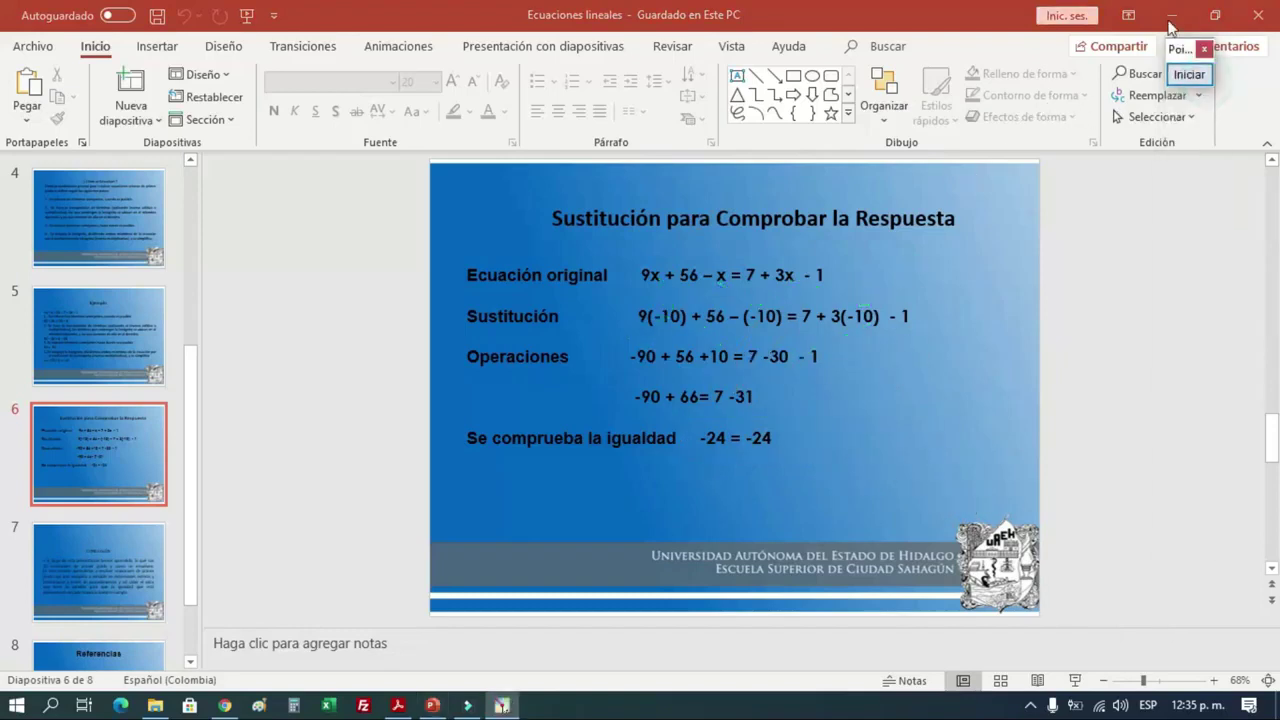
click(1172, 16)
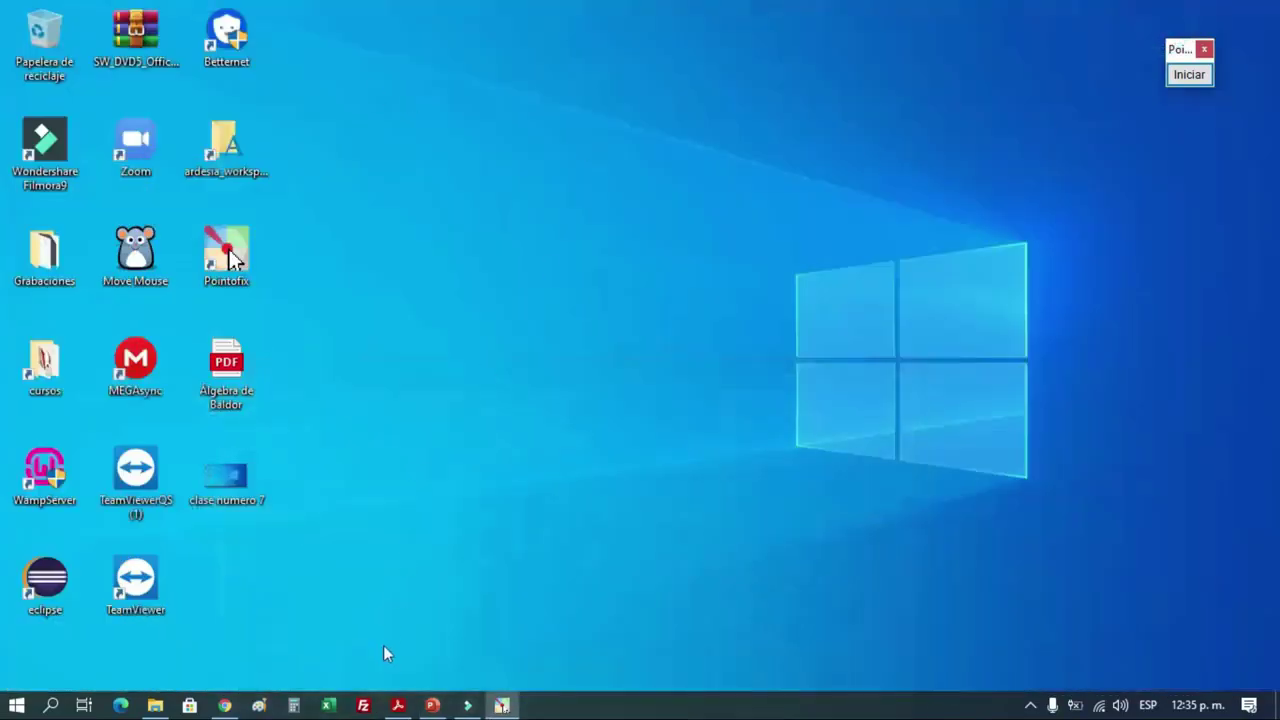
Step: Switch to the Álgebra de Baldor PDF in Acrobat Reader, start and end annotation mode over it, and minimize the window
click(397, 705)
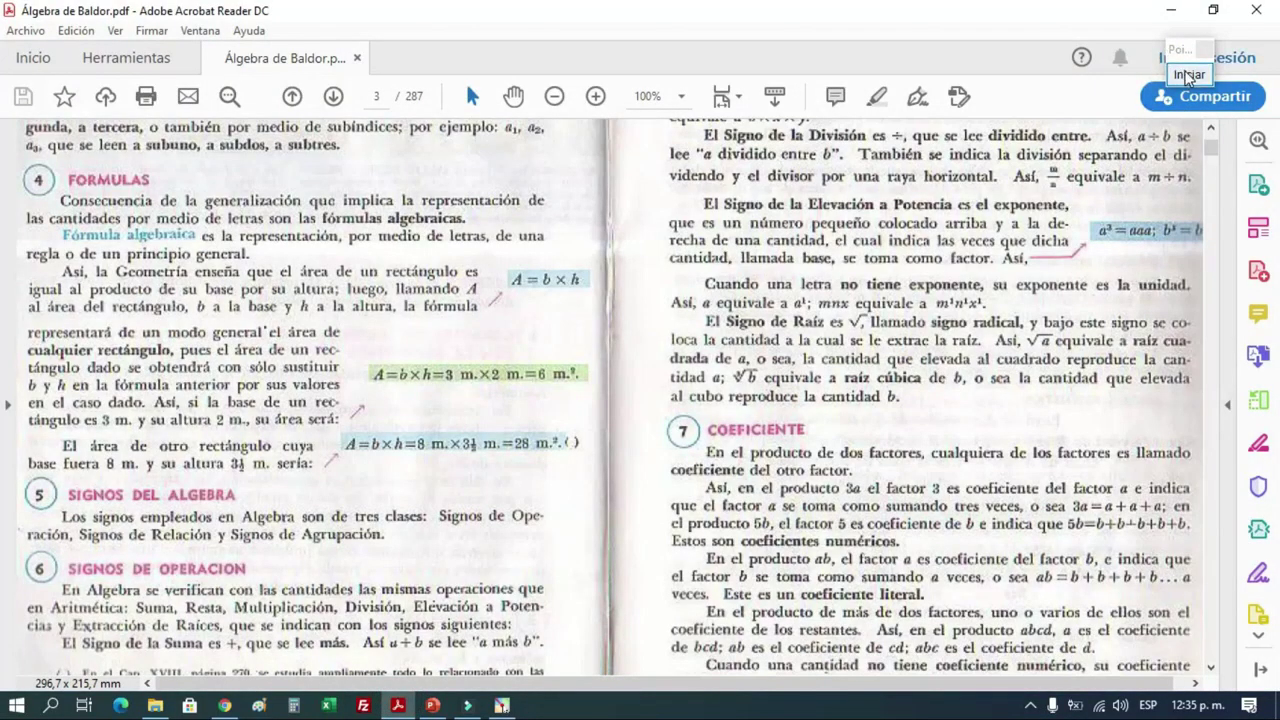
click(1187, 76)
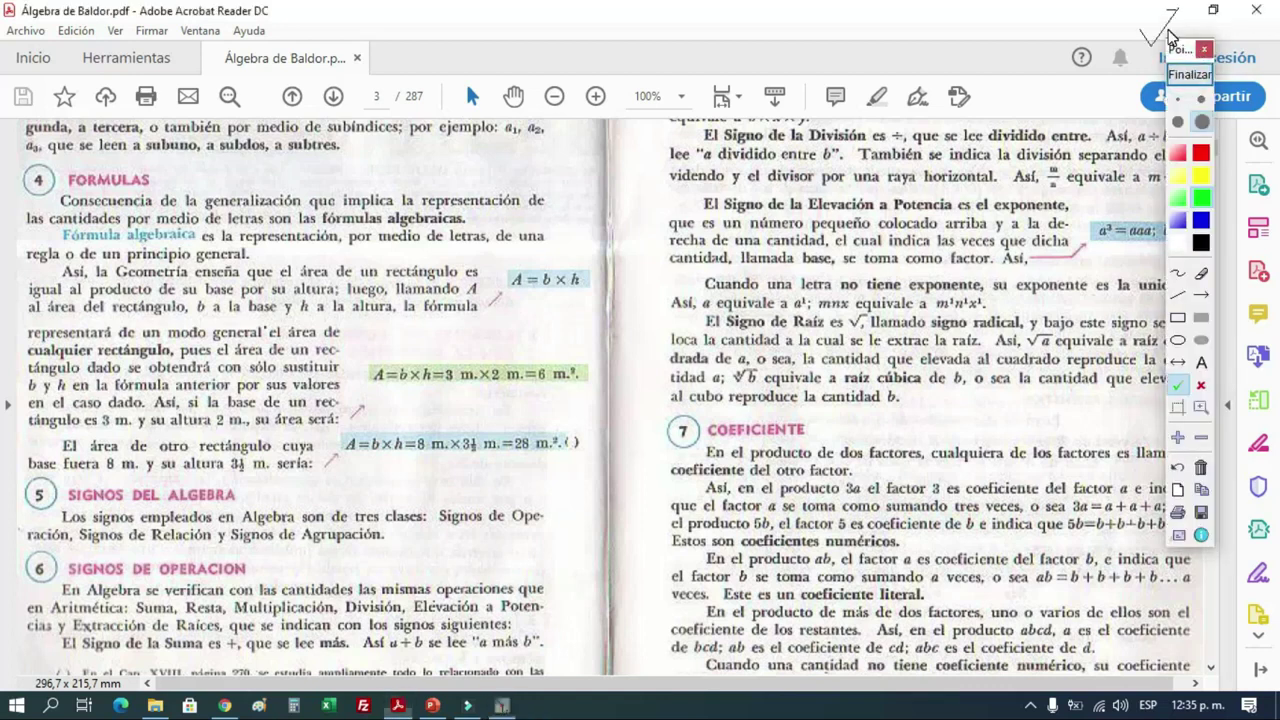
click(1189, 74)
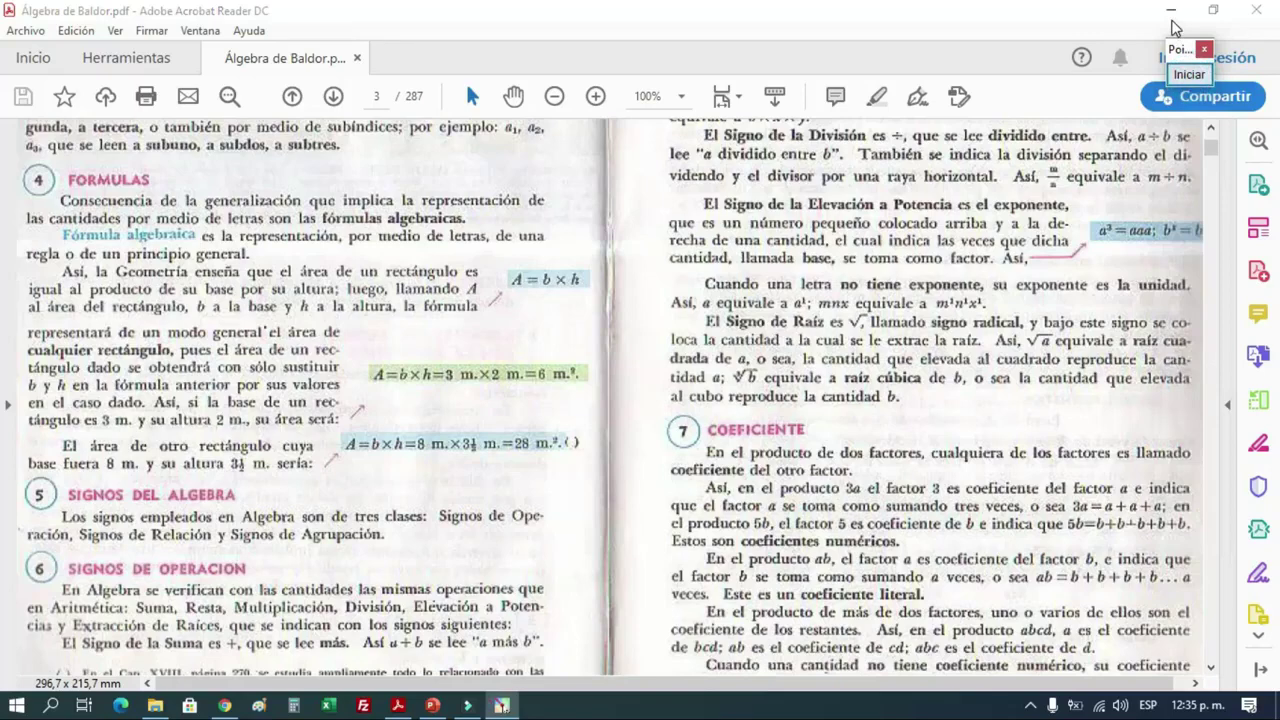
click(1170, 10)
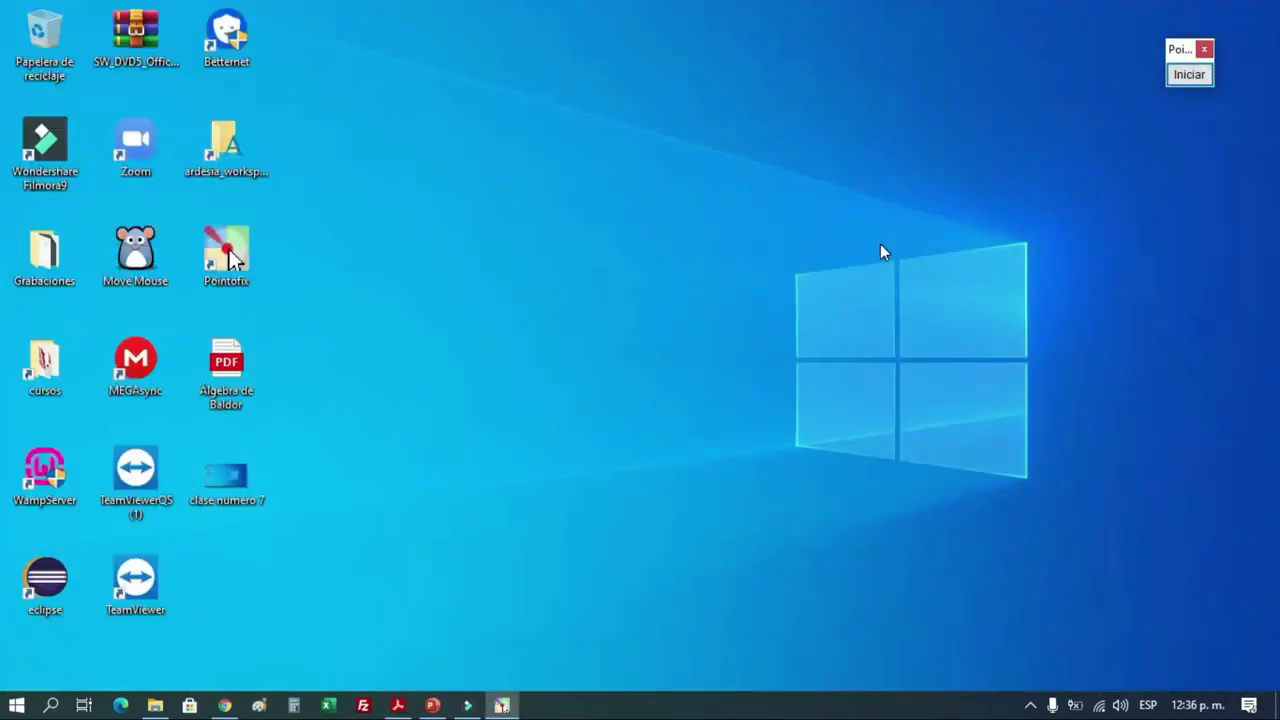